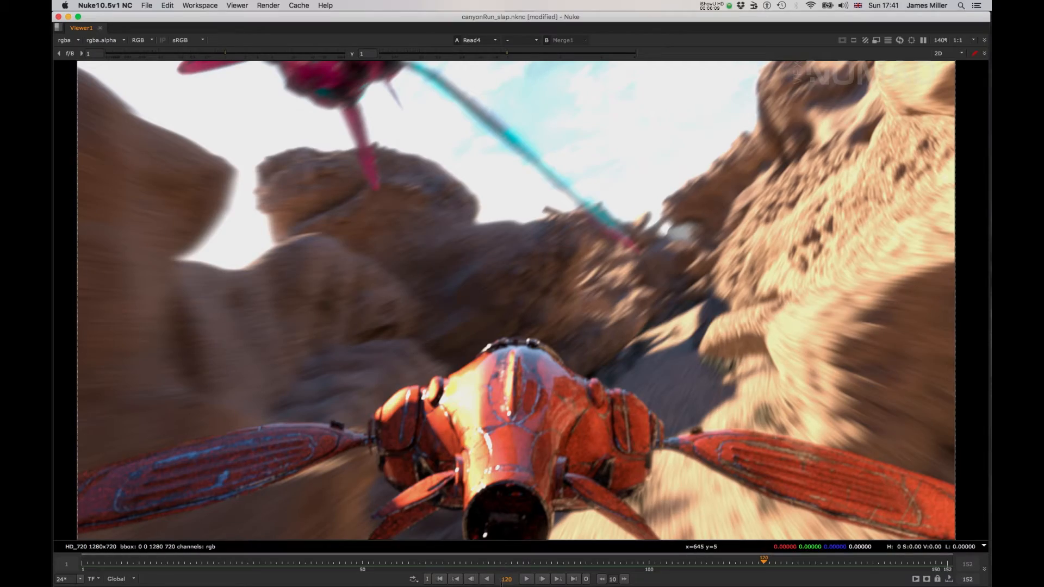
Play back the rendered canyon run sequence in the viewer to review the finished shot
left_click(527, 579)
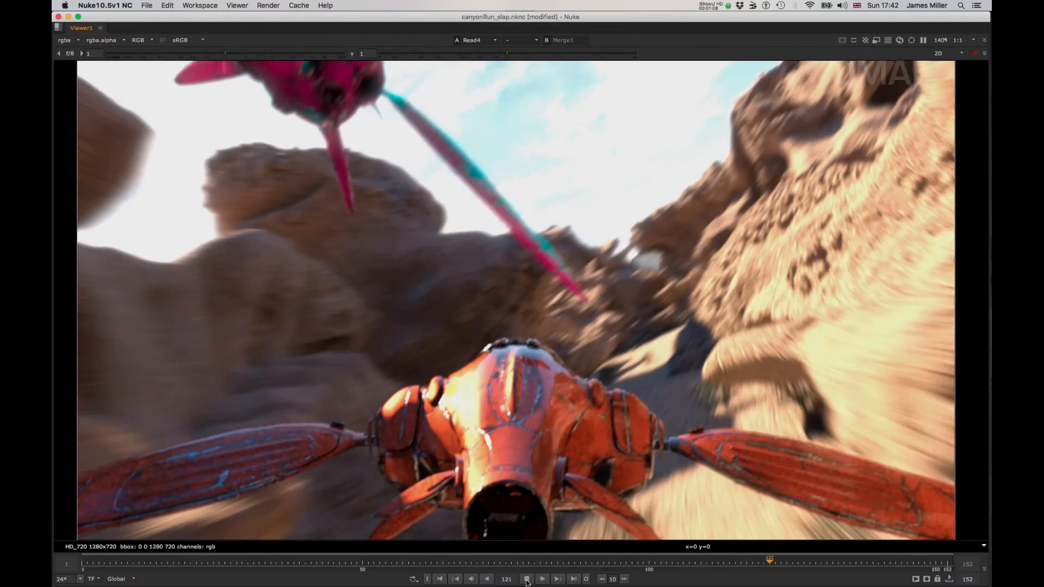
left_click(526, 579)
left_click(527, 579)
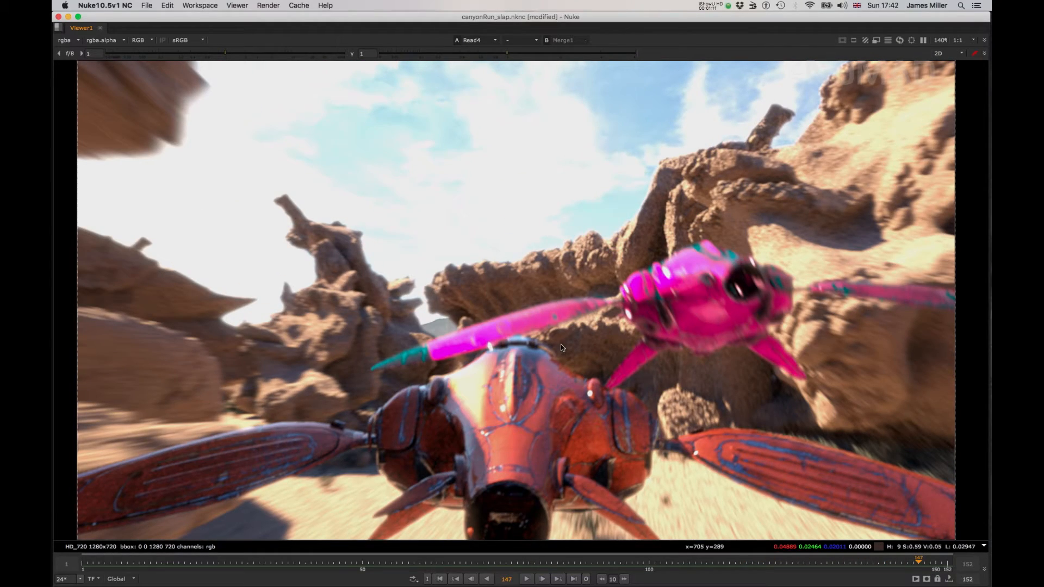
Switch to Clarisse iFX and start a new project
key("super+Tab")
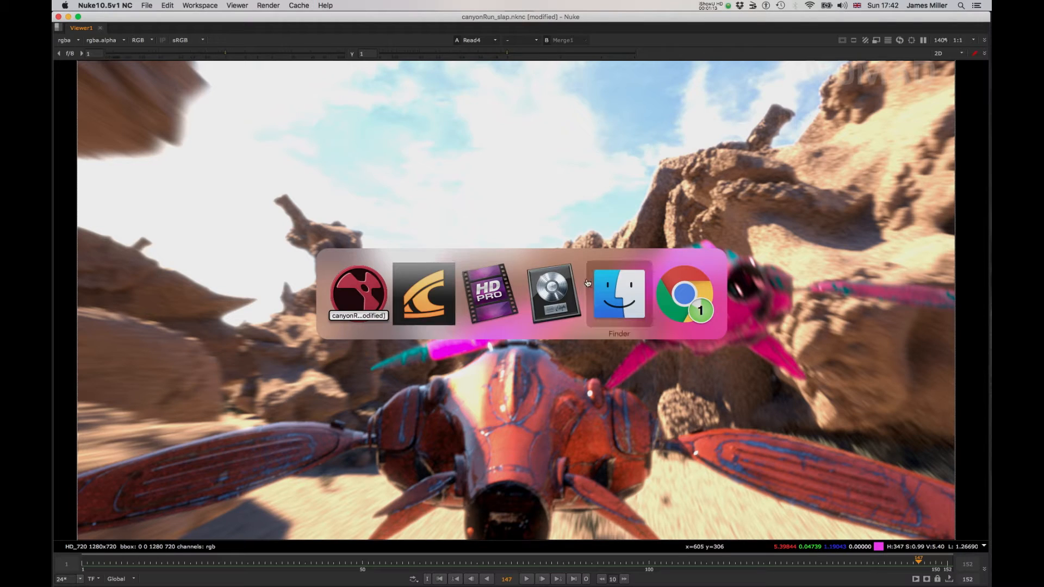
left_click(435, 299)
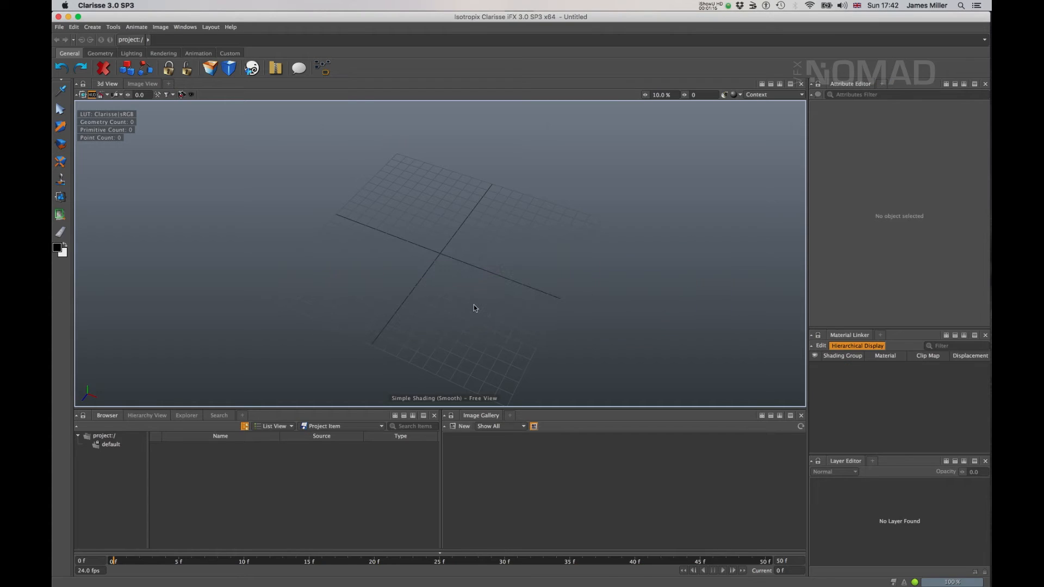
left_click(58, 27)
mouse_move(81, 42)
left_click(190, 39)
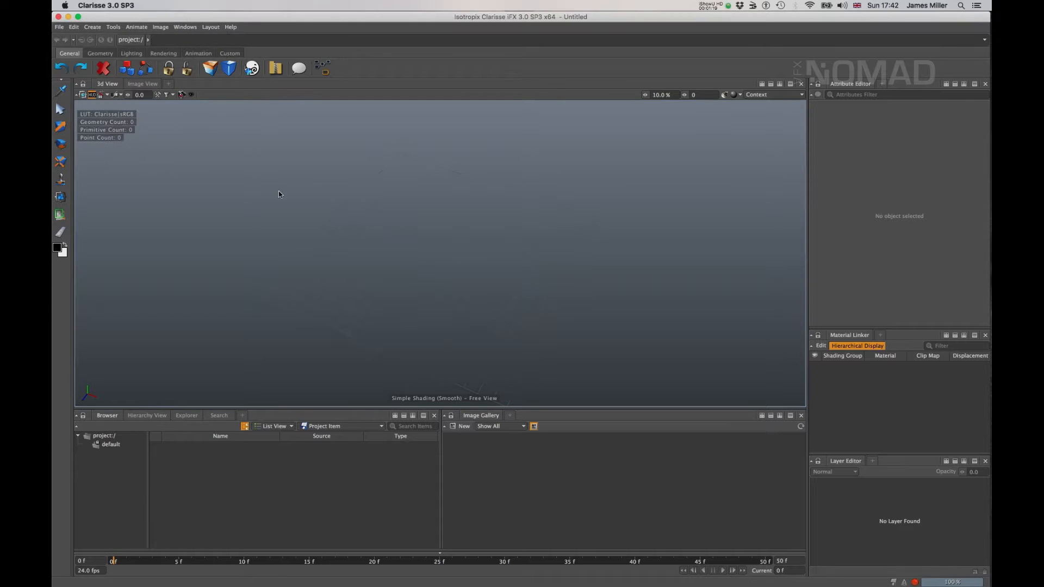
Import the scene file motionPath_05.abc from MY_TUTORIALS/Clarisse_lesson_2/lessonBundle into the project root
left_click(115, 438)
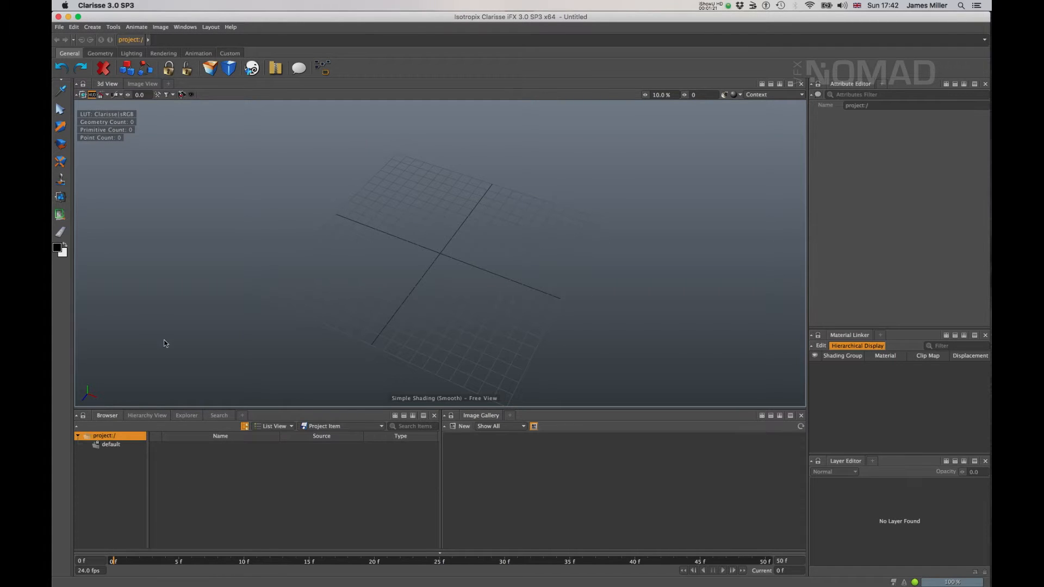
left_click(56, 27)
mouse_move(148, 105)
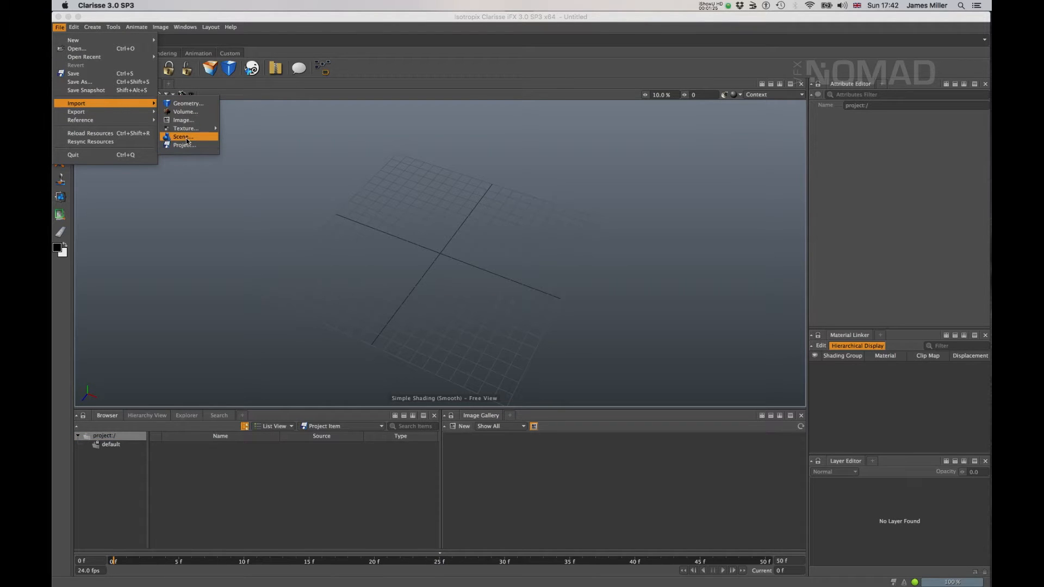
left_click(187, 140)
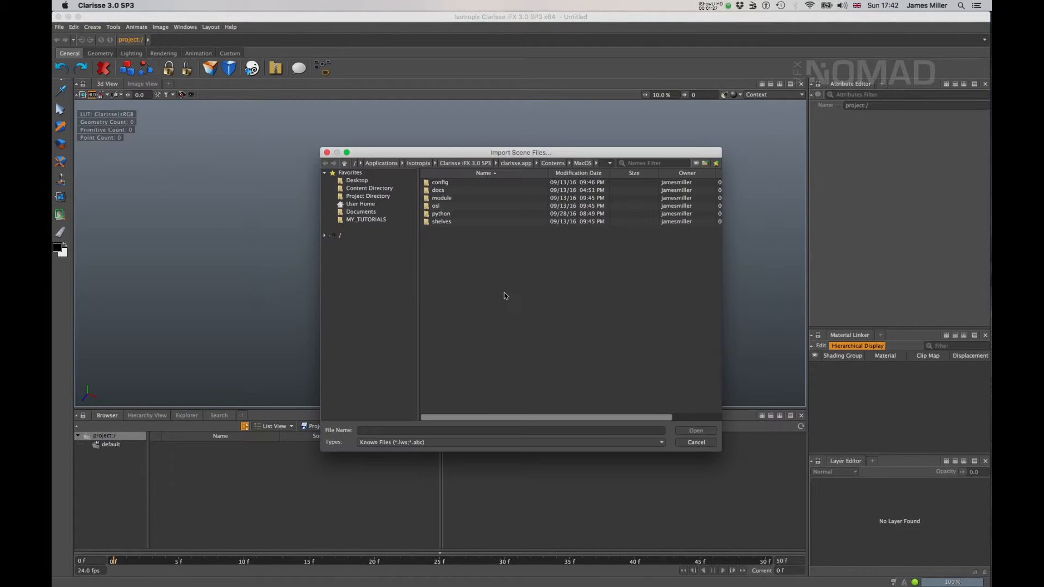
left_click(365, 219)
double_click(459, 191)
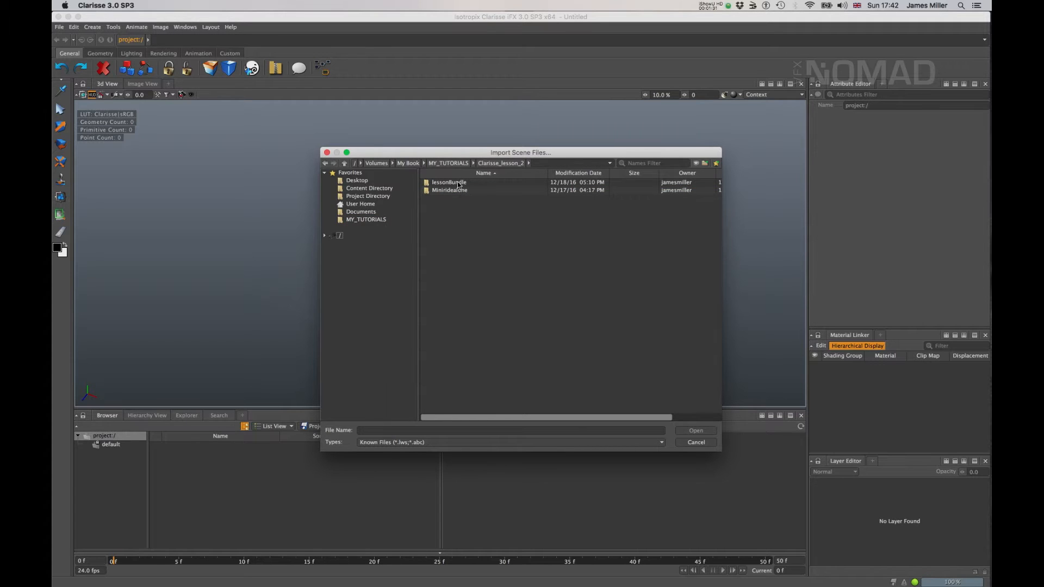
double_click(458, 183)
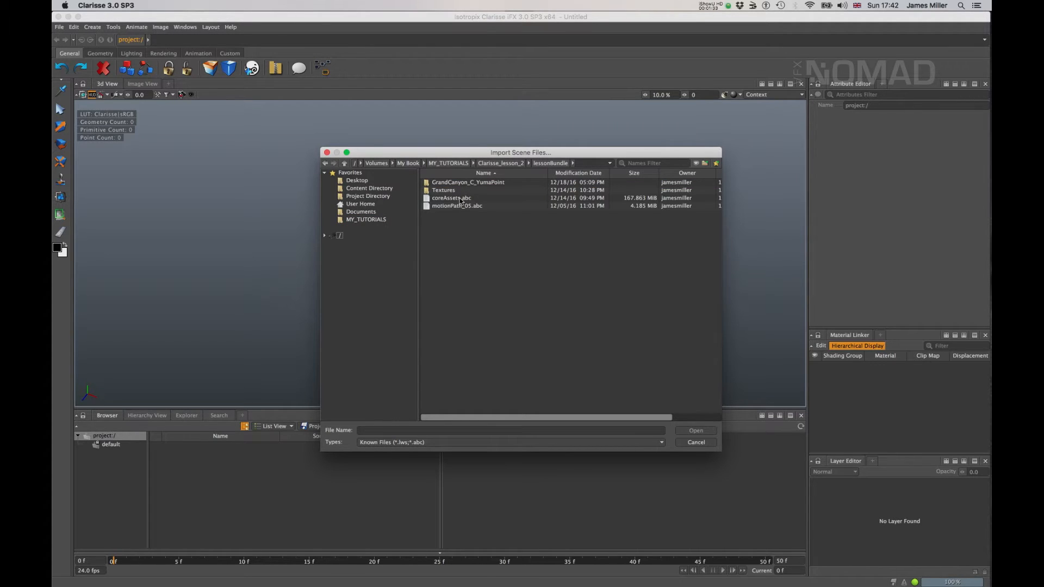
left_click(460, 199)
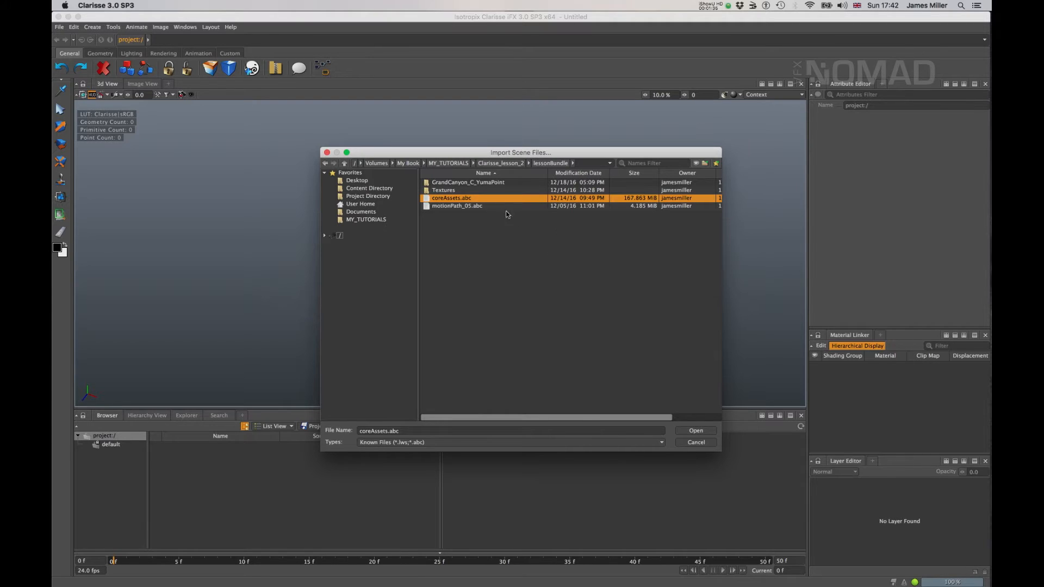
left_click(463, 206)
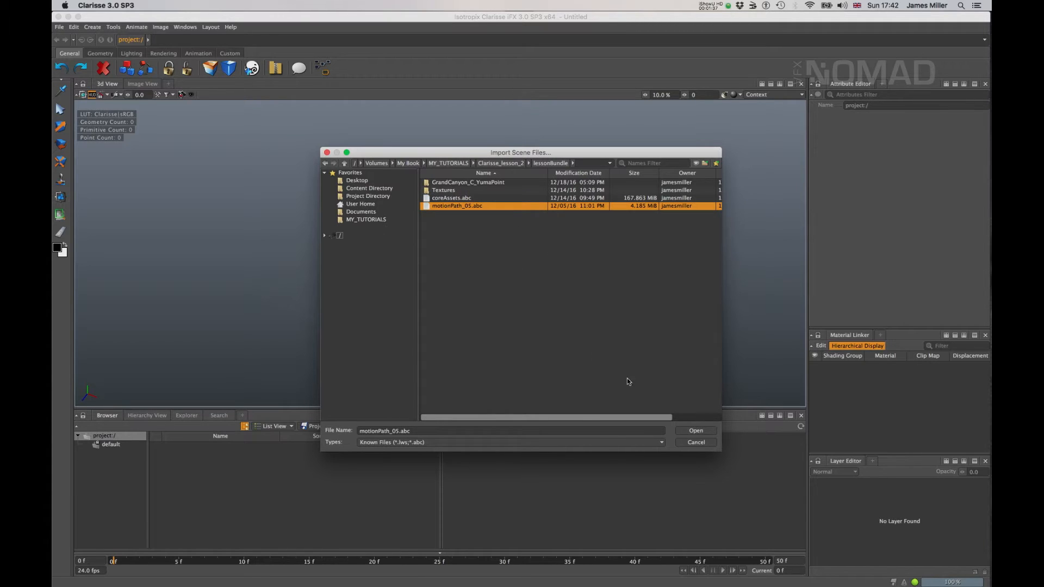
left_click(695, 431)
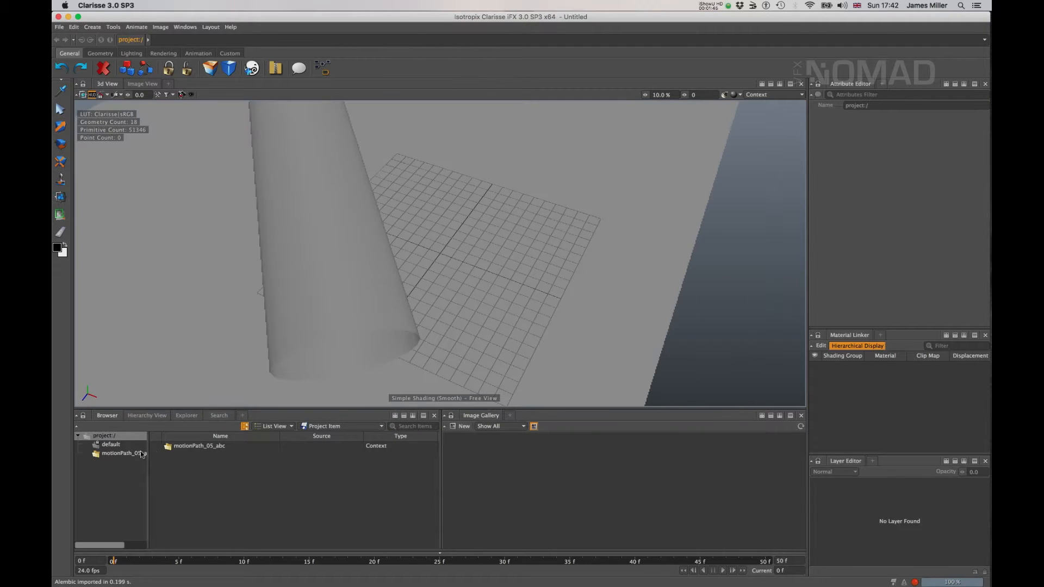
Look through cameraShape2 from the motionPath_05_abc context and scrub the timeline to preview the flight animation
left_click(142, 454)
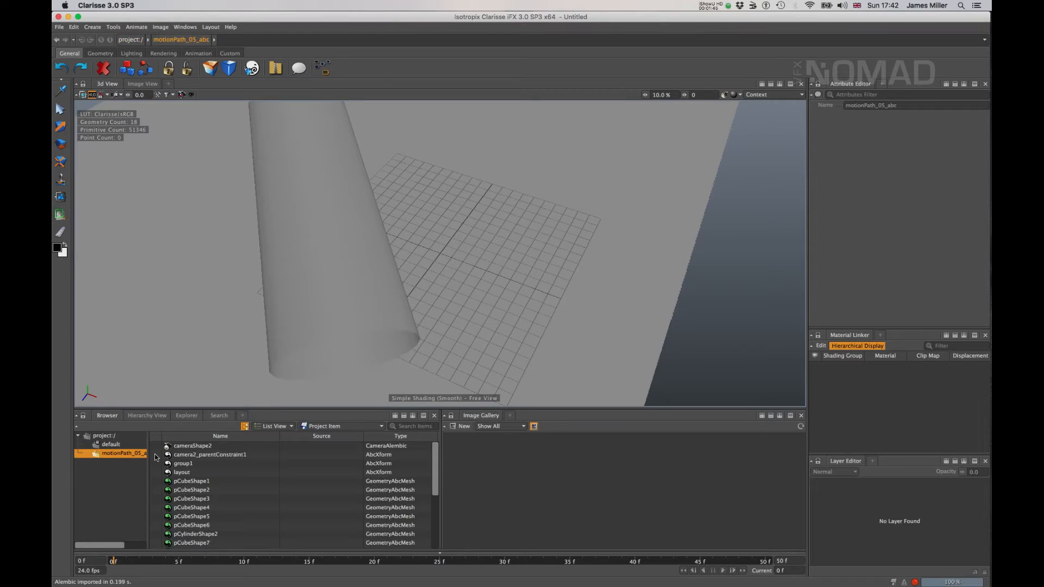
left_click(203, 447)
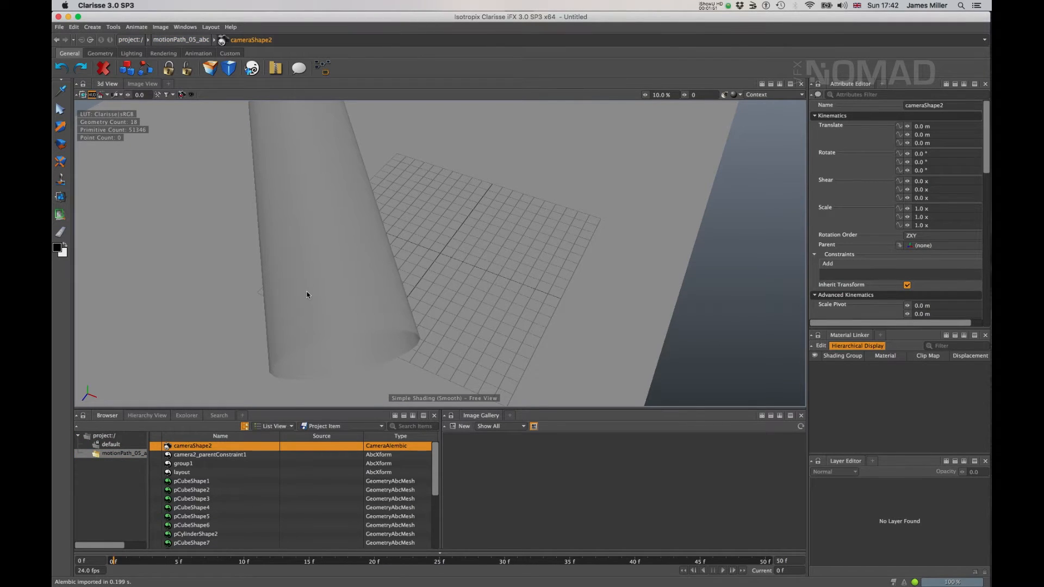
key("l")
left_click_drag(116, 560, 738, 560)
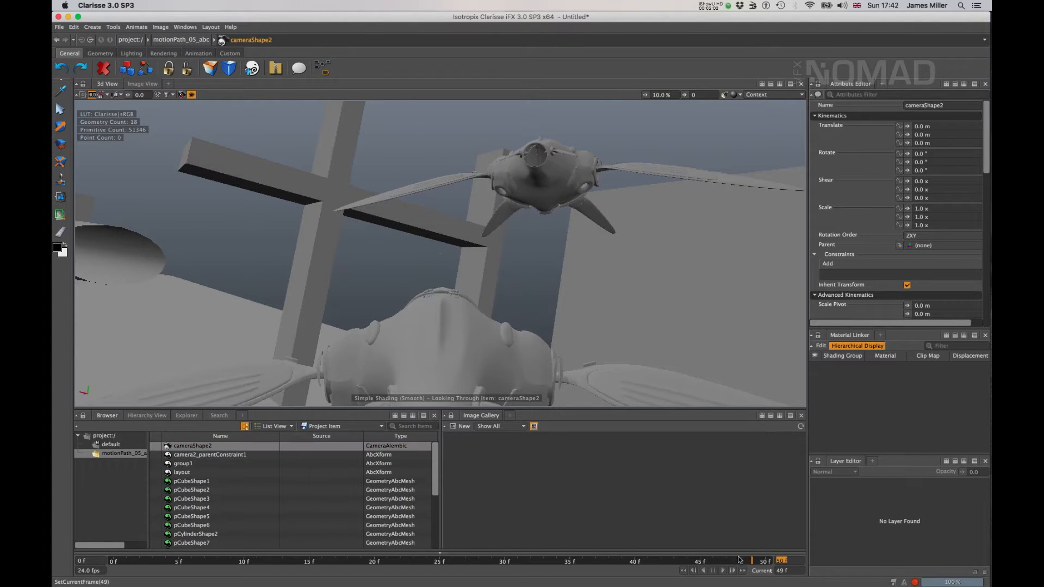
Set the timeline's end frame to 200, scrub through the animation, and return to frame 0
type("200")
key("Tab")
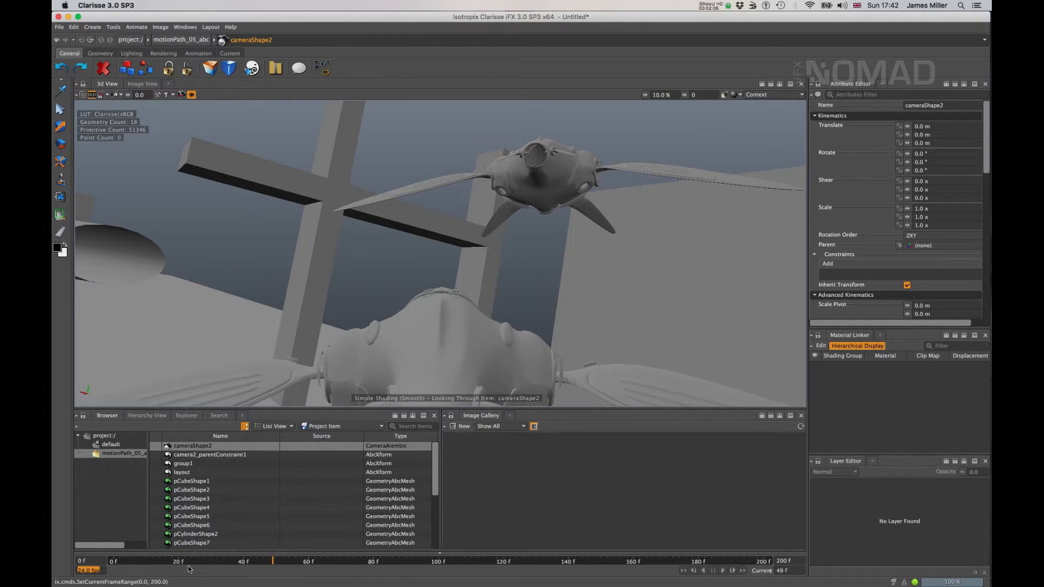
left_click(130, 561)
mouse_move(130, 562)
left_mouse_down()
mouse_move(382, 570)
mouse_move(768, 545)
mouse_move(111, 549)
left_mouse_up()
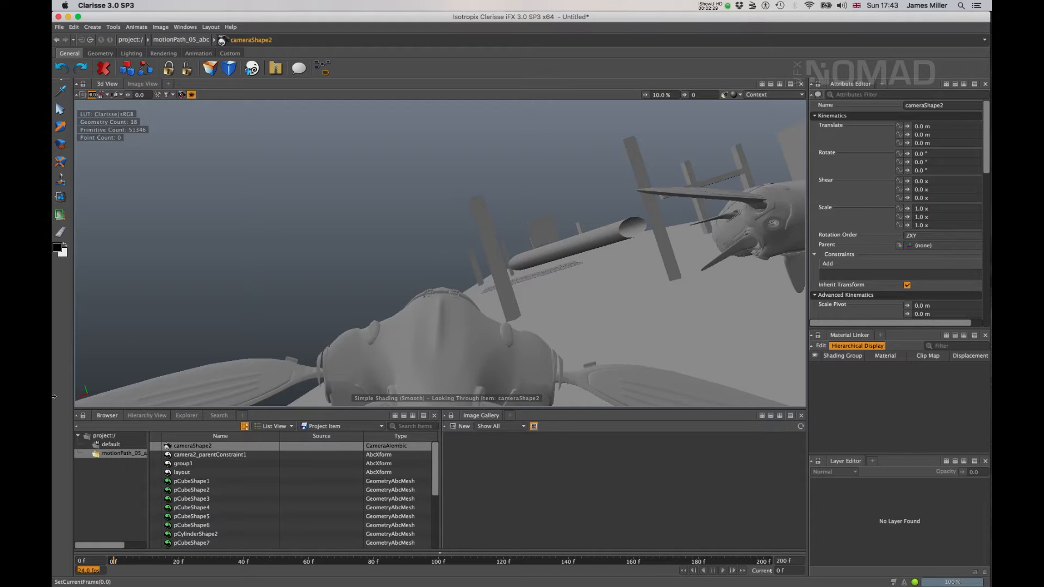
Import the scene file coreAssets.abc from the lessonBundle folder into the project root
left_click(103, 435)
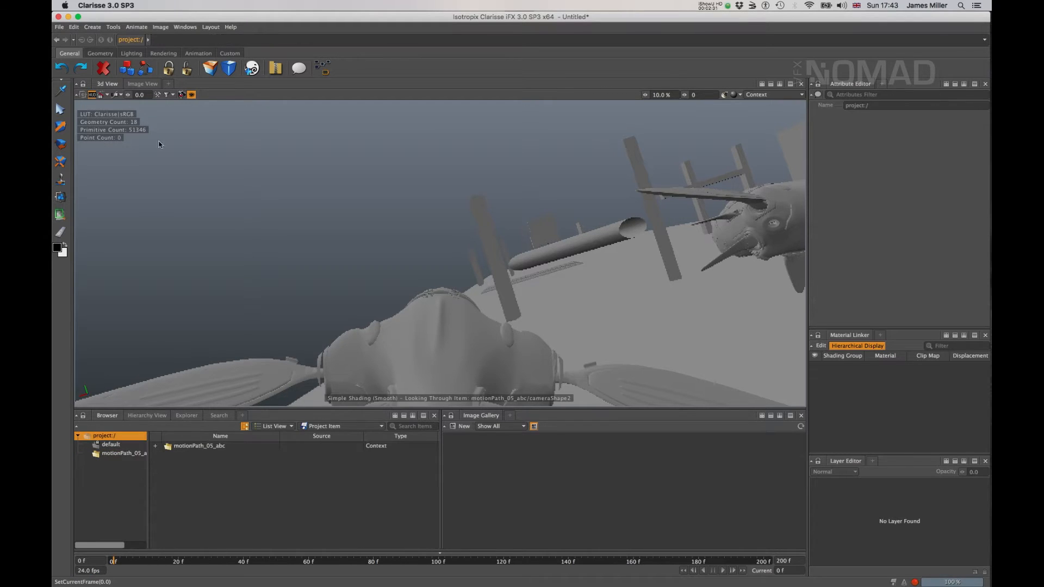
left_click(59, 27)
mouse_move(112, 103)
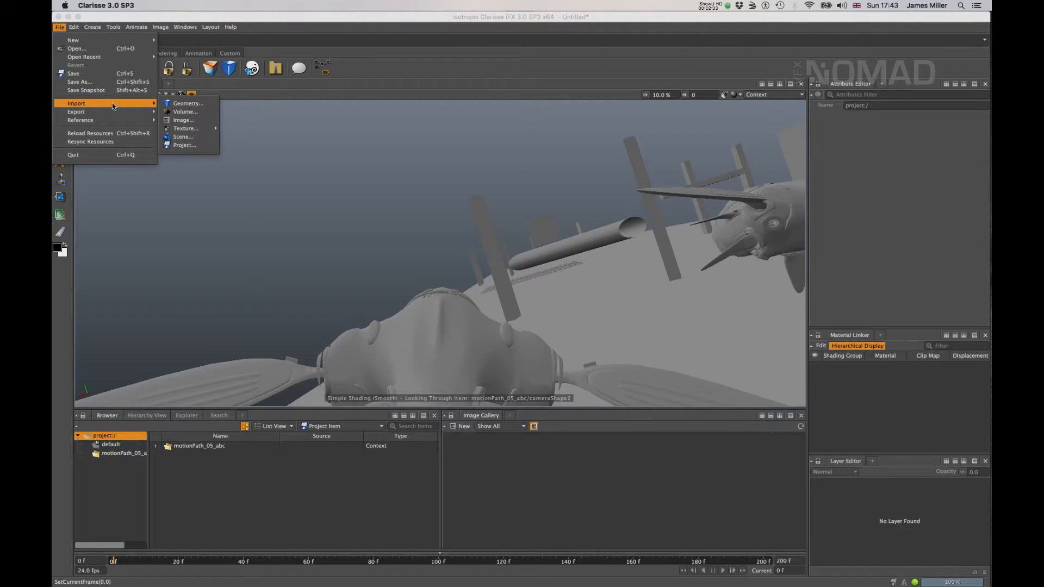
left_click(195, 137)
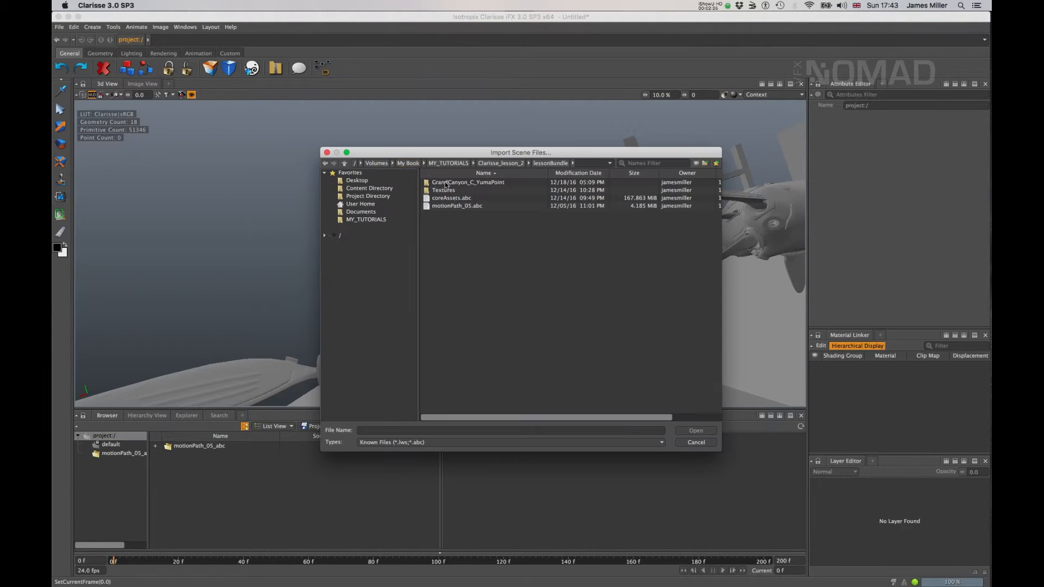
left_click(460, 199)
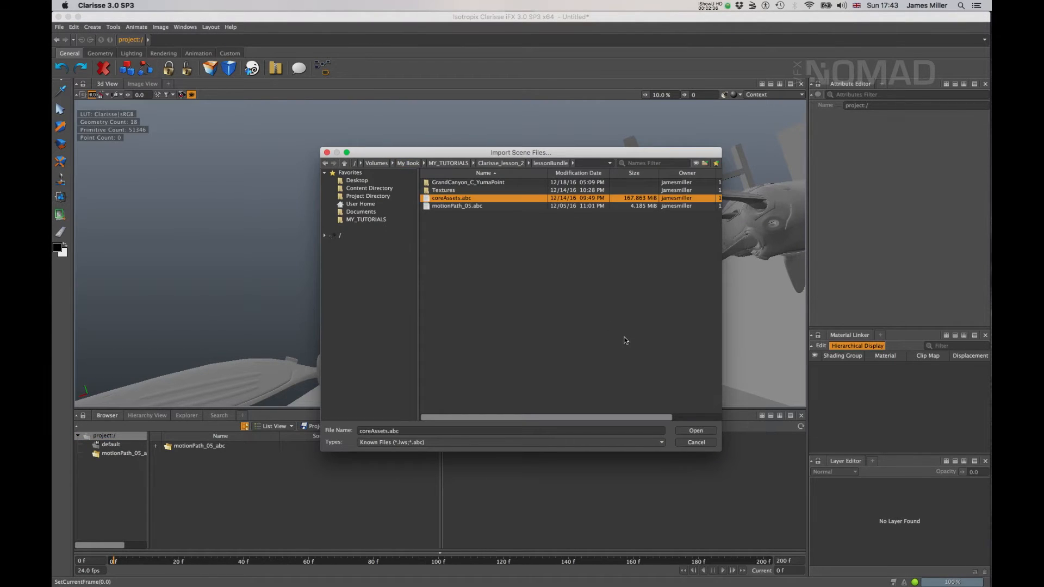
left_click(697, 430)
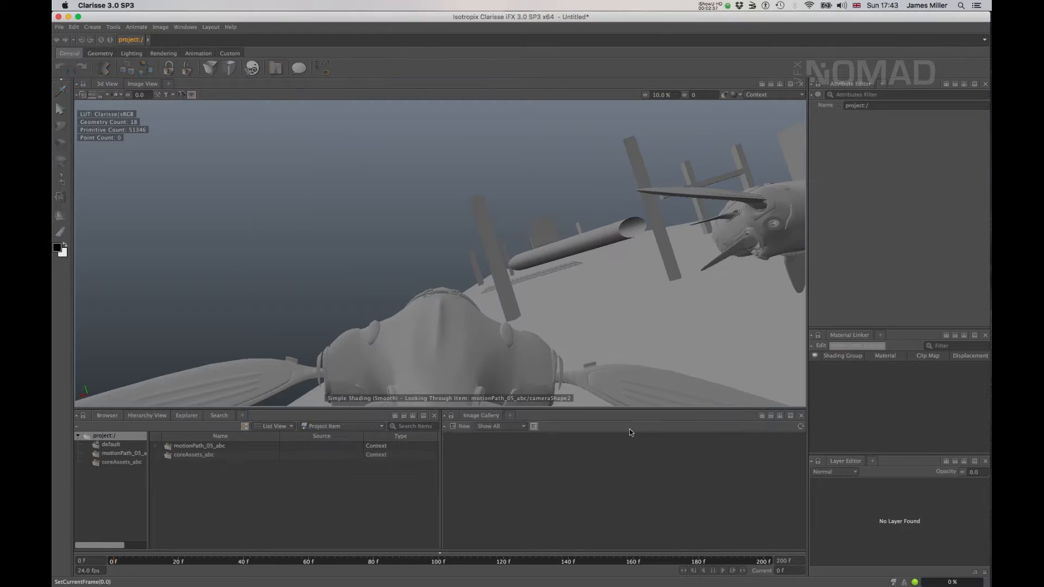
Open the coreAssets_abc context, set the 3D view to display project:/, and return from the camera to the free view
left_click(128, 462)
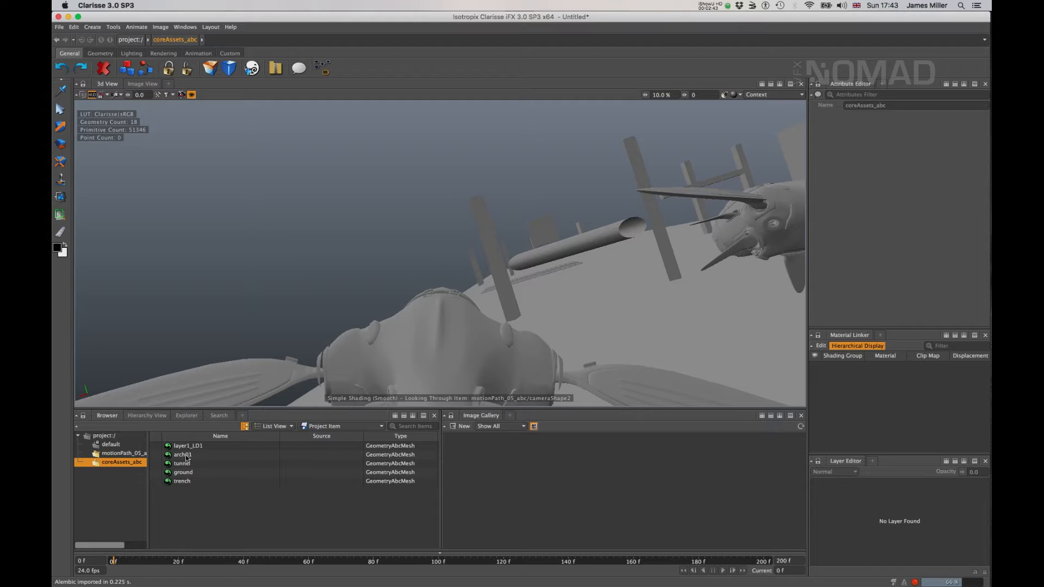
left_click(759, 96)
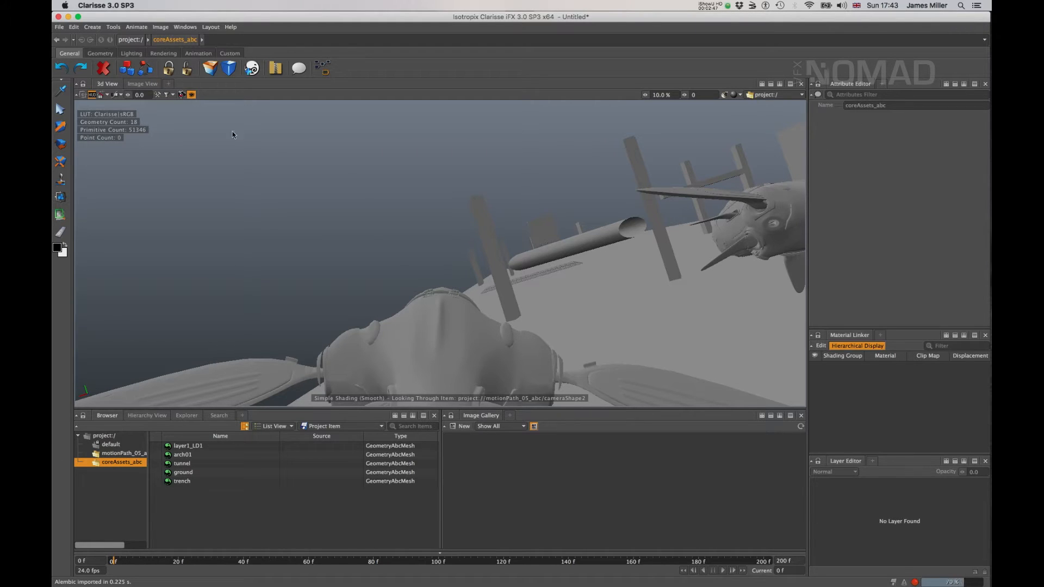
left_click(191, 95)
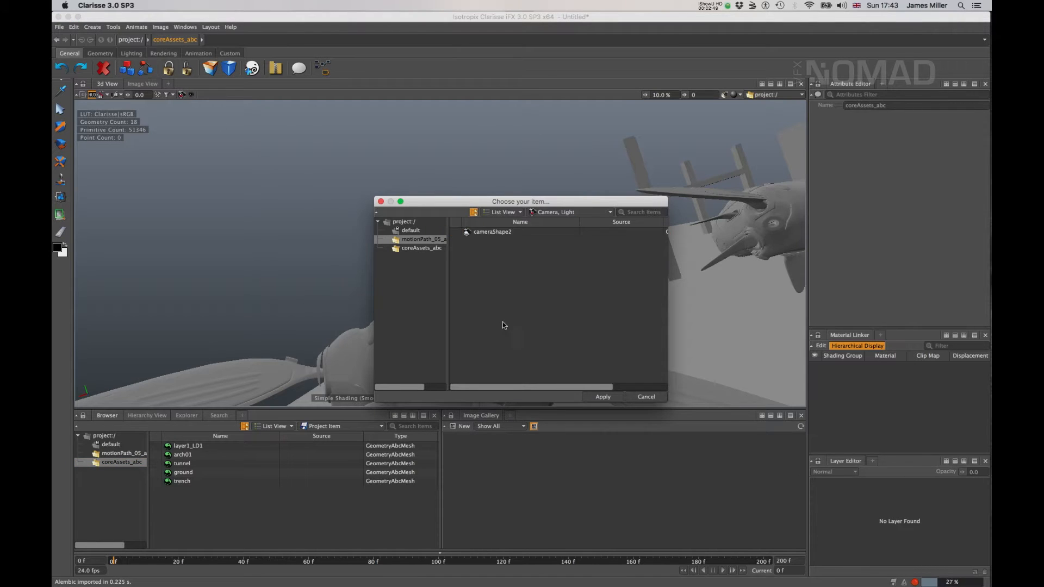
left_click(645, 397)
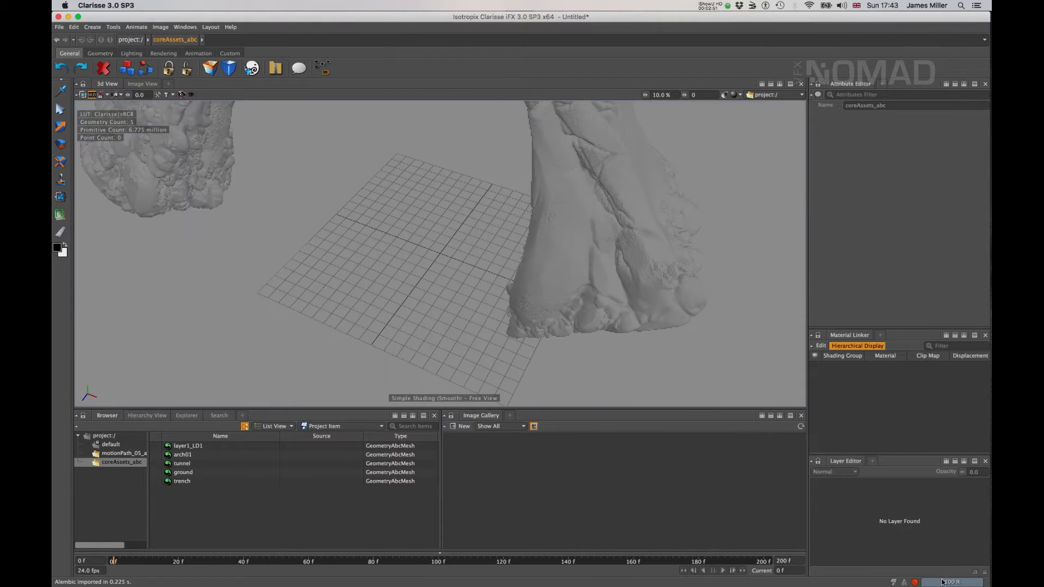
Add a Progress View alongside the Material Linker
left_click(880, 336)
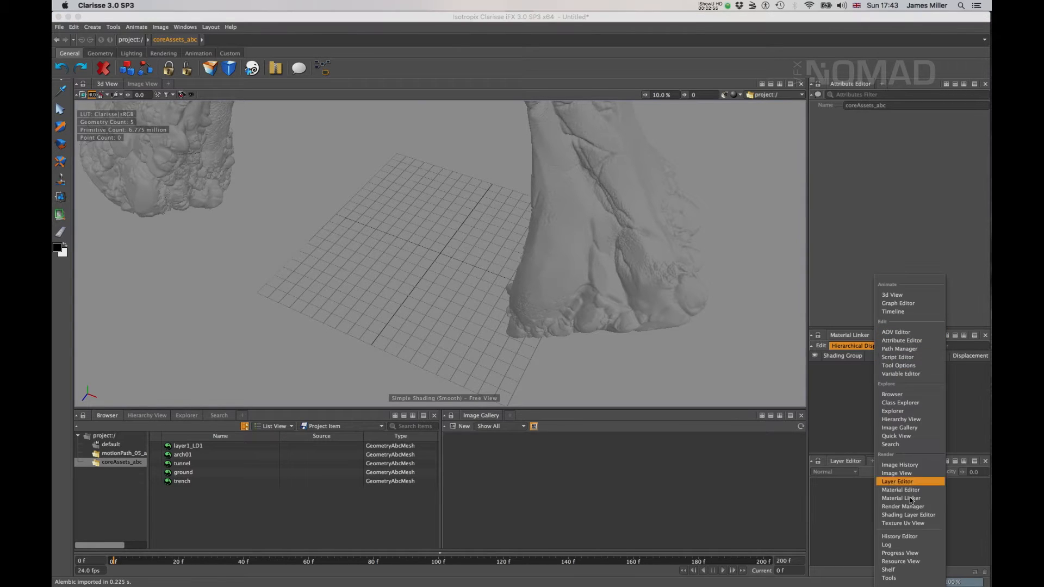
left_click(922, 554)
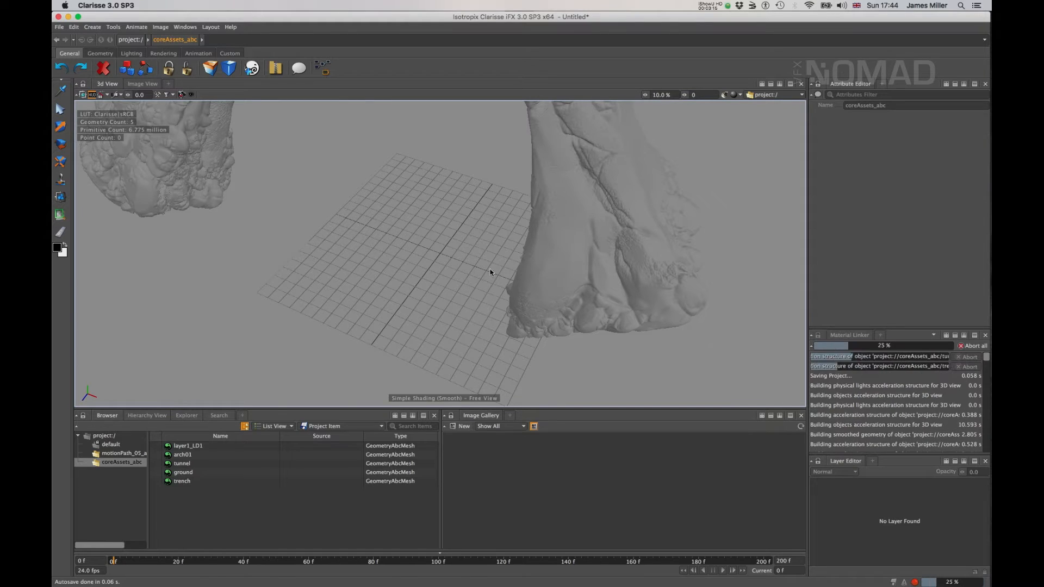
Frame the whole scene in the 3D view and examine the ground and trench meshes, framing the trench up close
key("a")
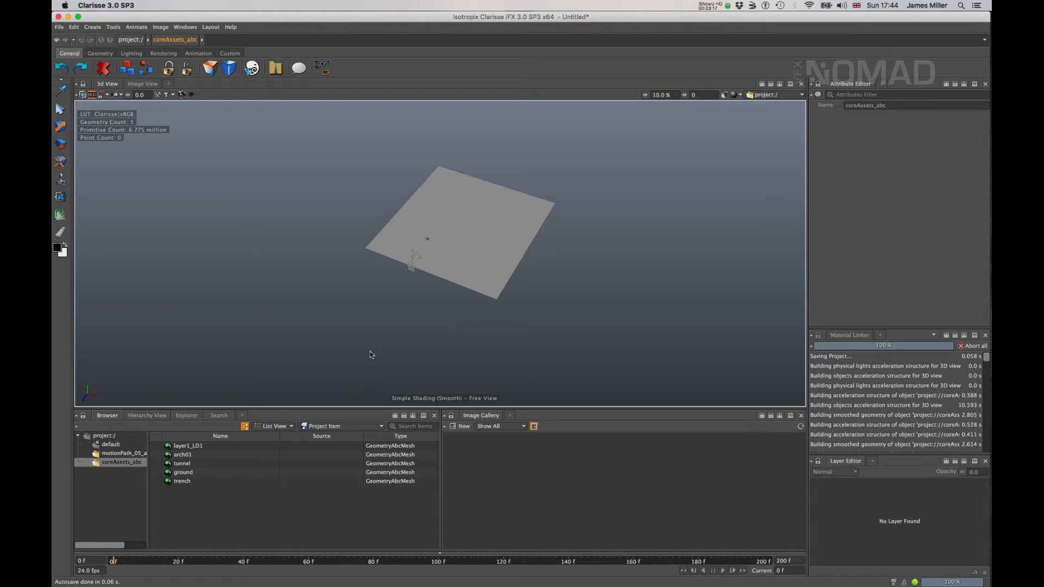
left_click(189, 474)
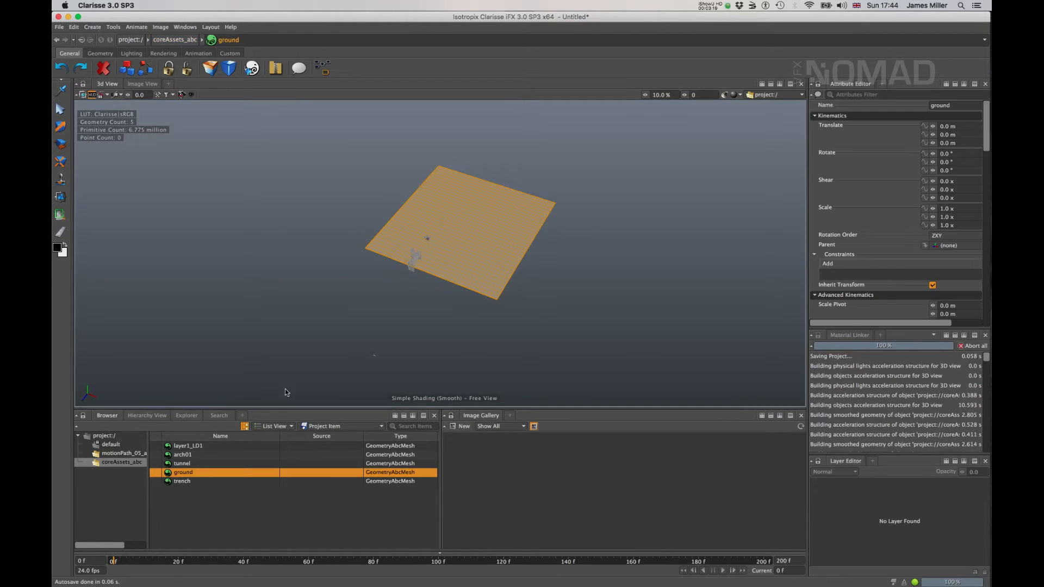
left_click_drag(453, 287, 484, 291, "alt")
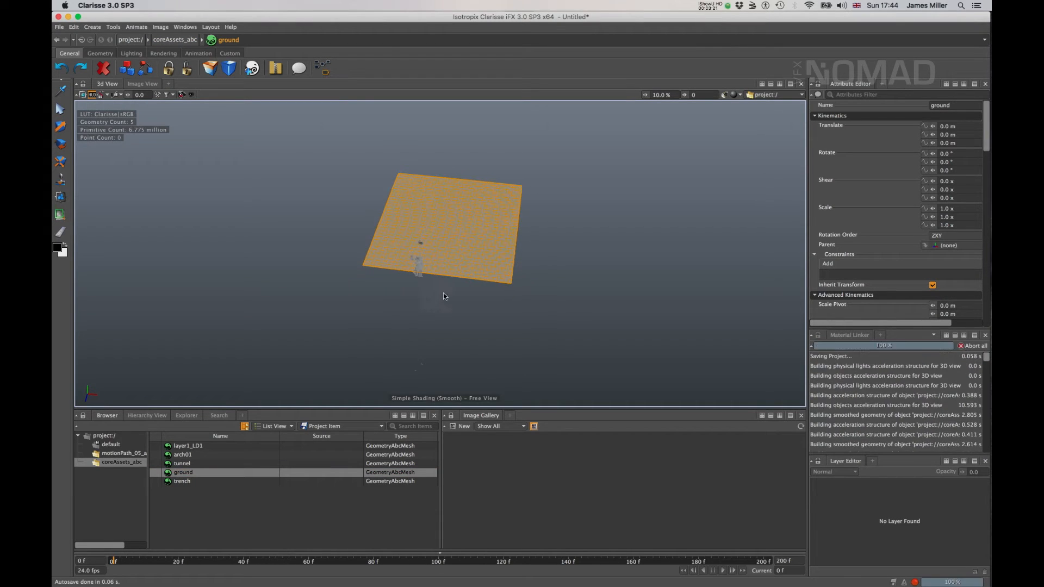
left_click(175, 480)
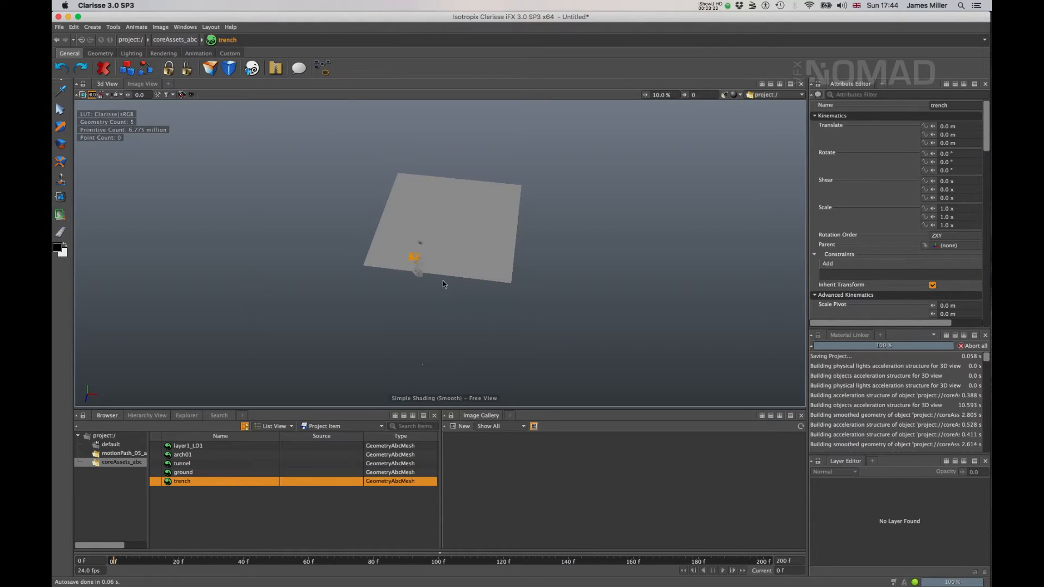
key("f")
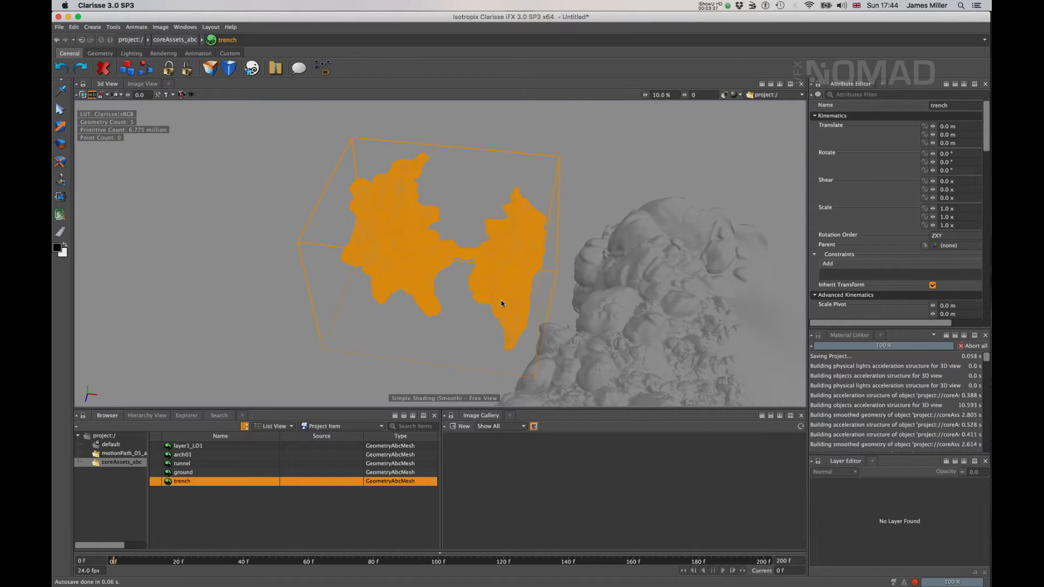
Display the motionPath_05_abc context in the 3D view
left_click(116, 454)
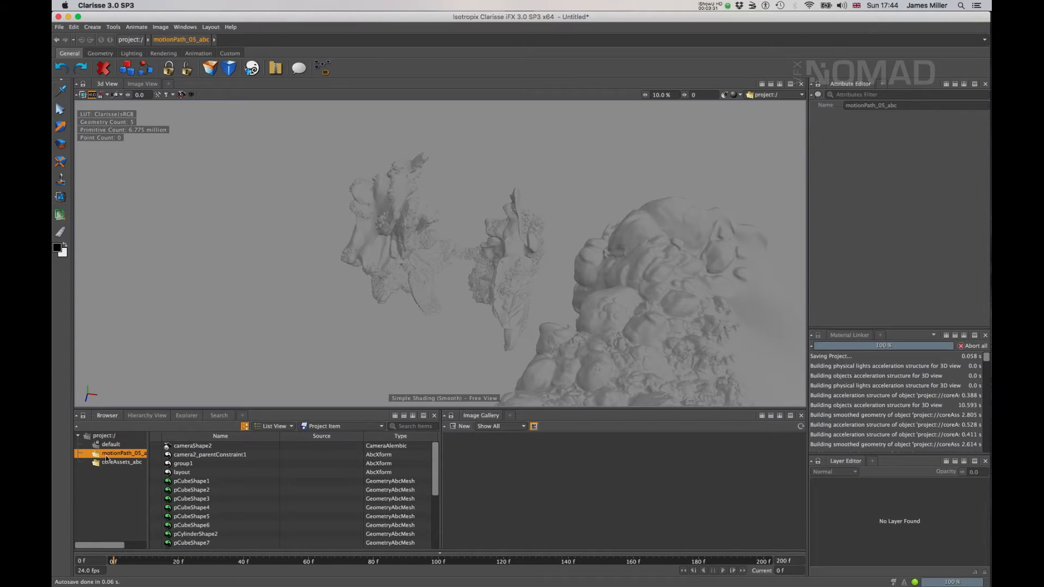
left_click_drag(779, 94, 778, 96)
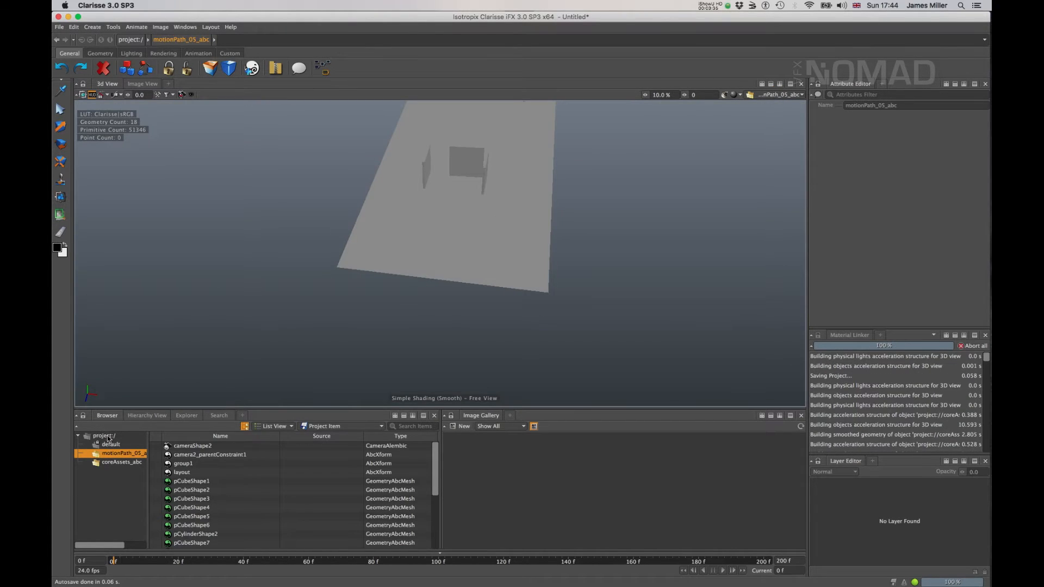
Import the project file layoutCombiners_03.project from the lessonBundle folder into the project root
left_click(107, 436)
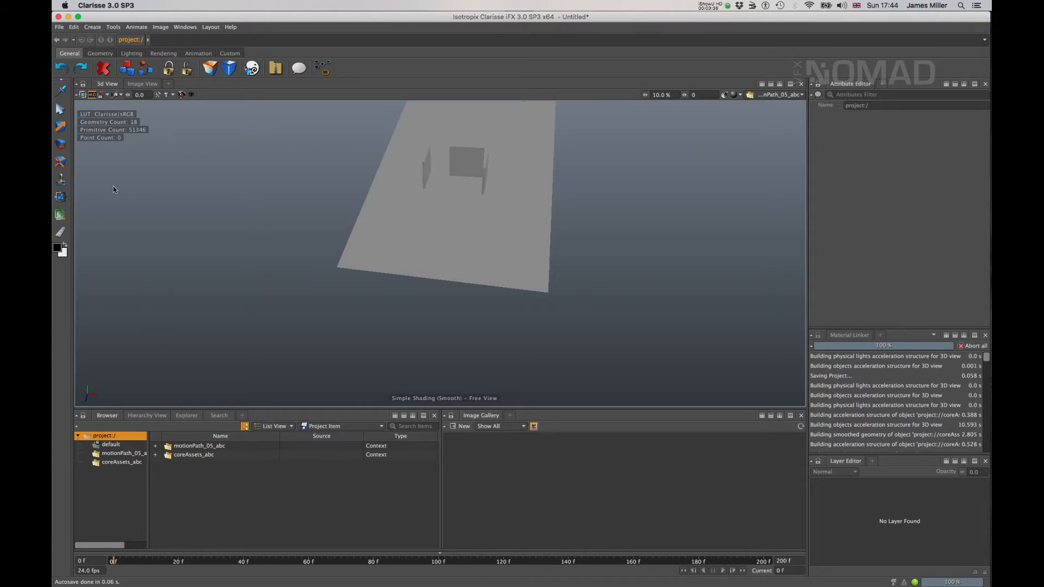
left_click(60, 27)
mouse_move(115, 103)
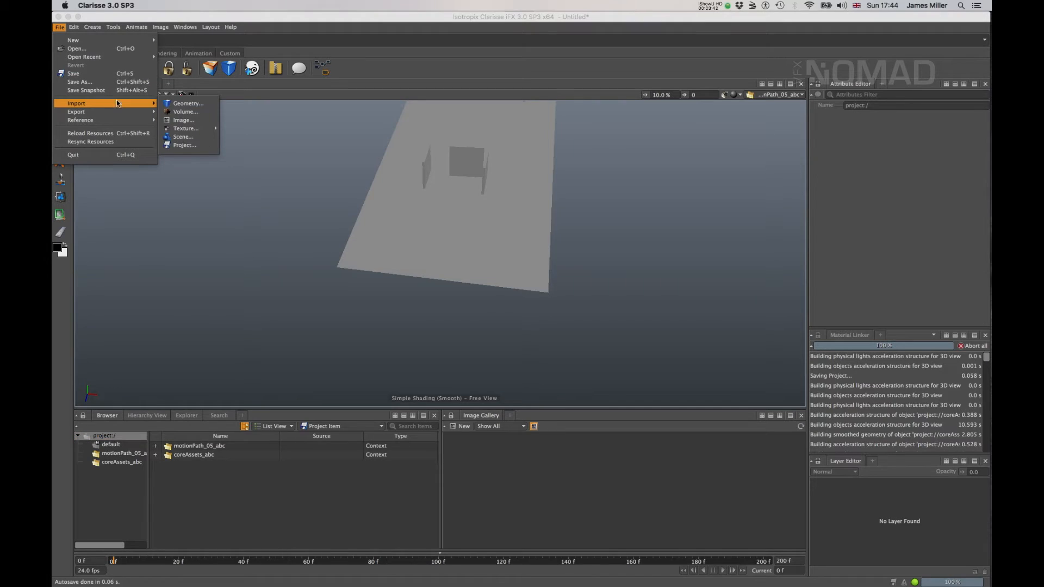
left_click(183, 145)
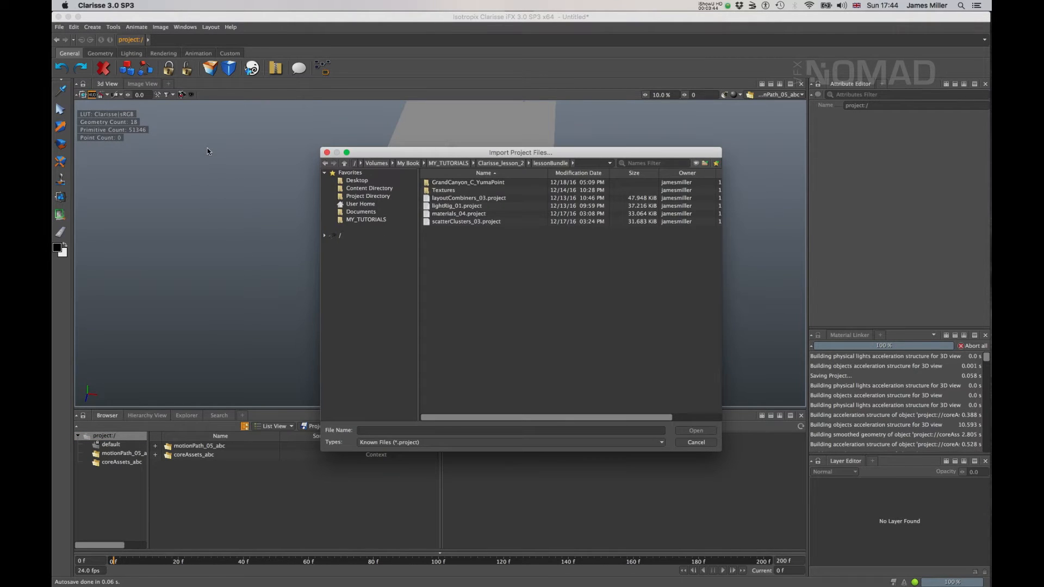
left_click(460, 199)
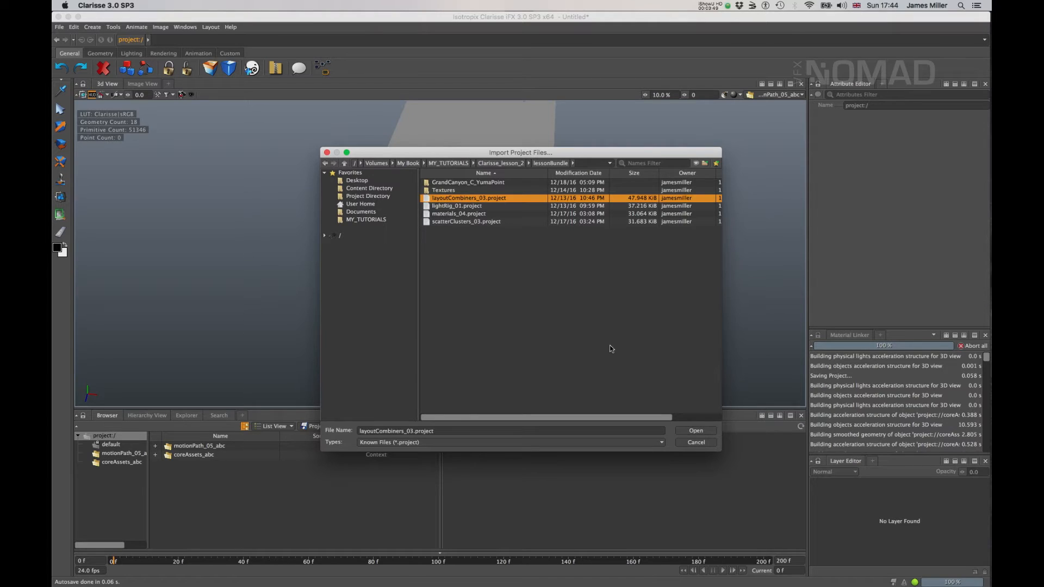
left_click(681, 430)
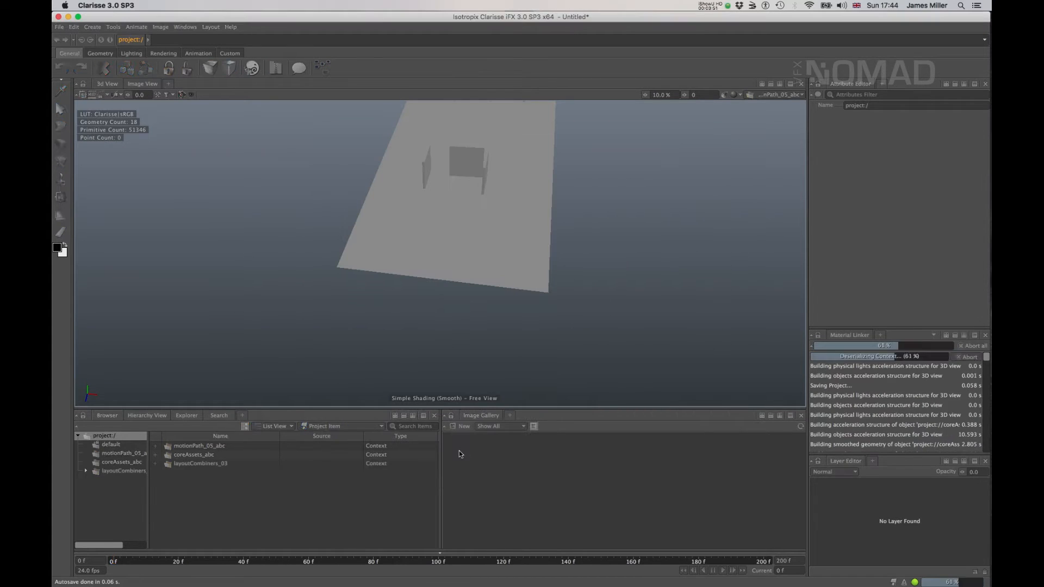
Open the layoutCombiners_03 context, sort its items by name, and display the context in the 3D view
left_click(125, 471)
left_click(210, 463)
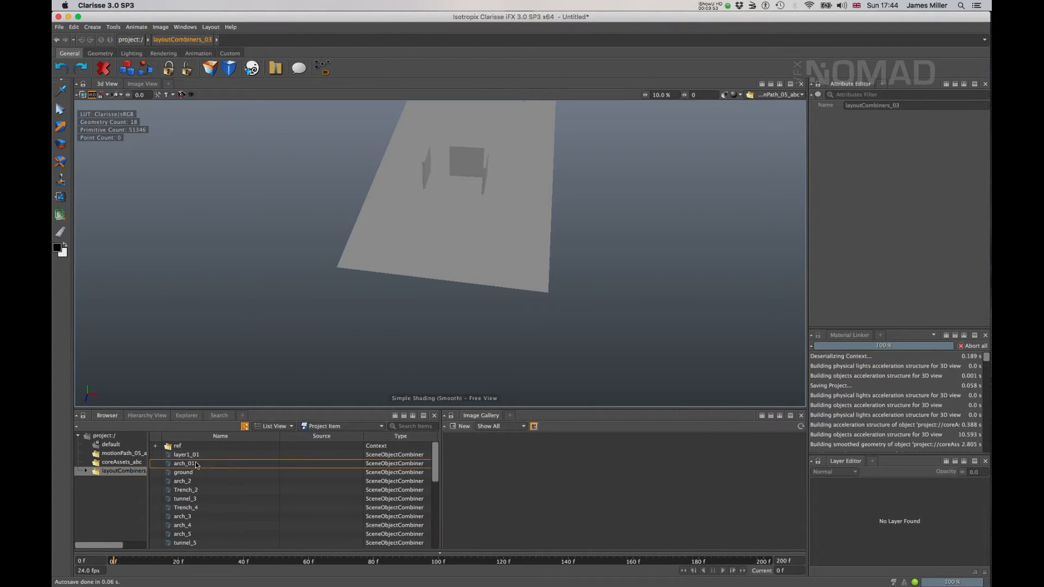
left_click(216, 437)
left_click_drag(115, 471, 777, 97)
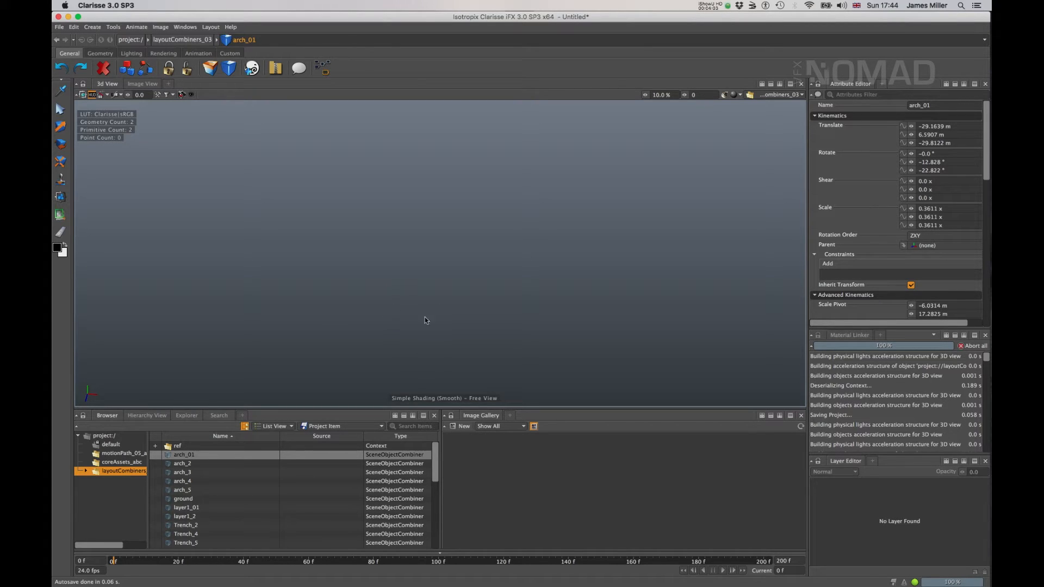
Add the arch01 mesh from coreAssets_abc to the objects of combiners arch_01 through arch_5
left_click(191, 490, "shift")
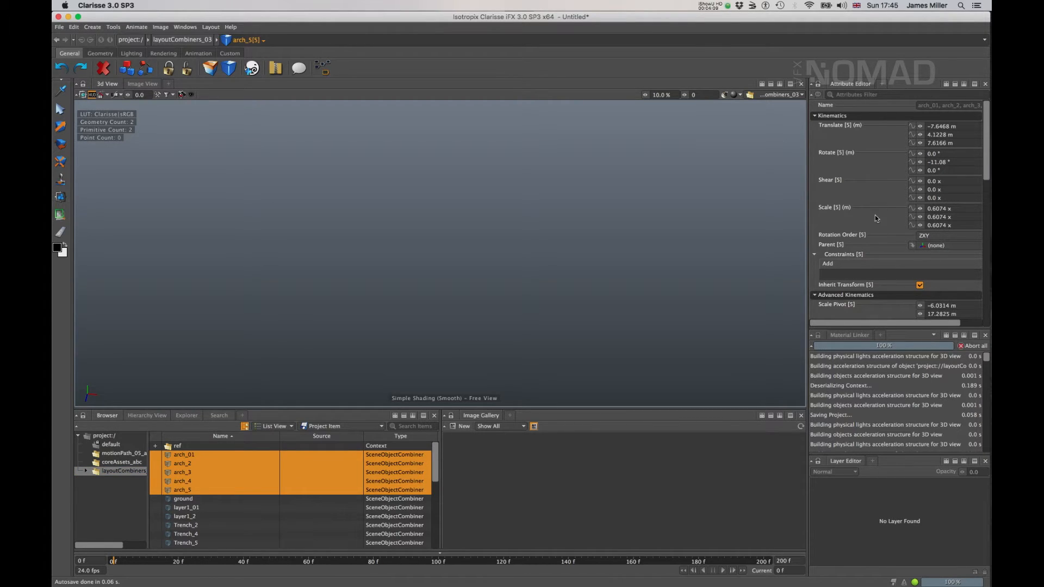
scroll(875, 214, "down", 10)
left_click(845, 301)
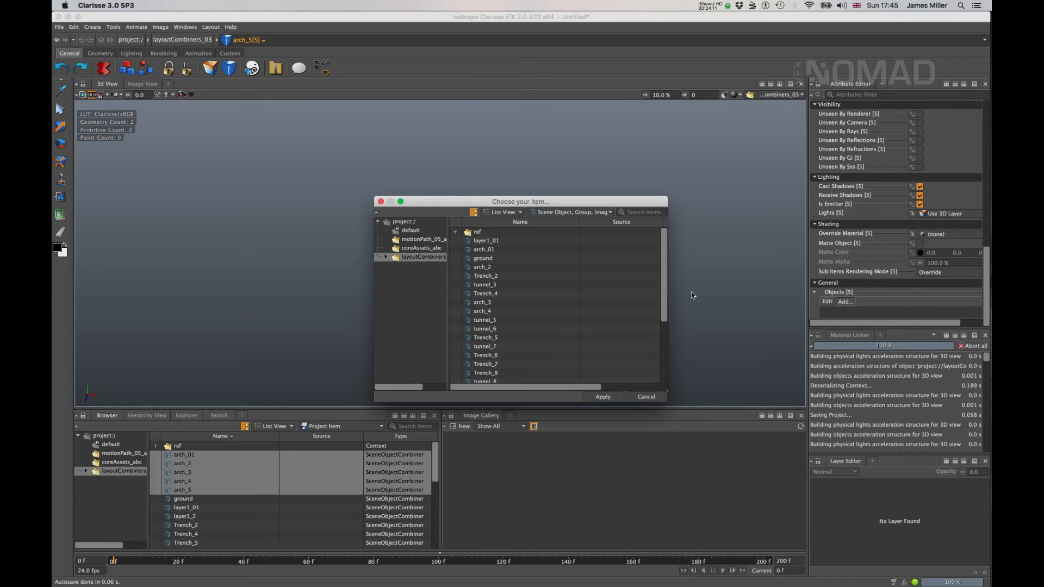
left_click(415, 248)
left_click(483, 241)
left_click(603, 396)
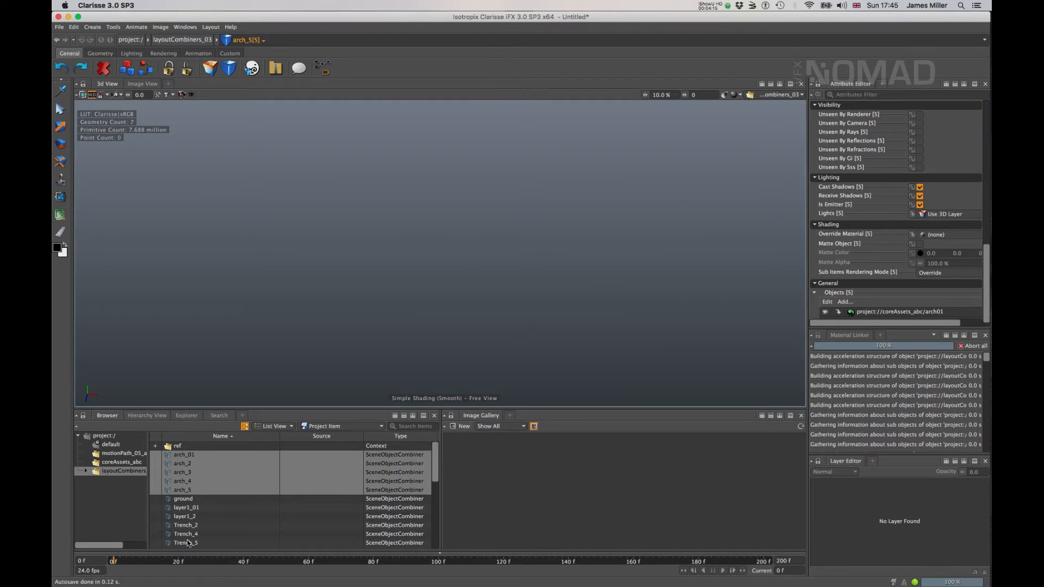
Add the ground mesh from coreAssets_abc to the objects of the ground combiner
left_click(199, 499)
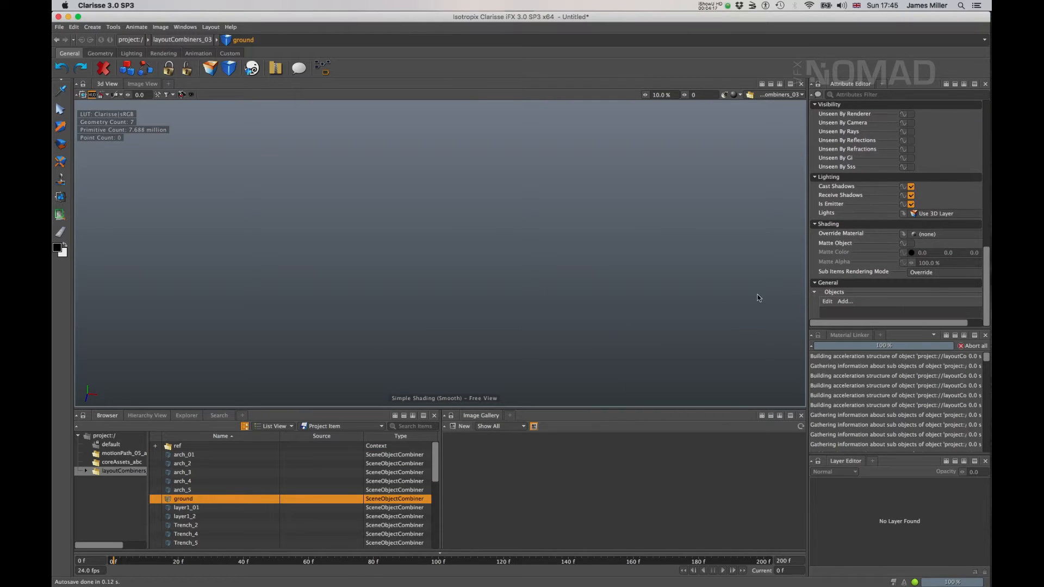
left_click(844, 301)
left_click(421, 249)
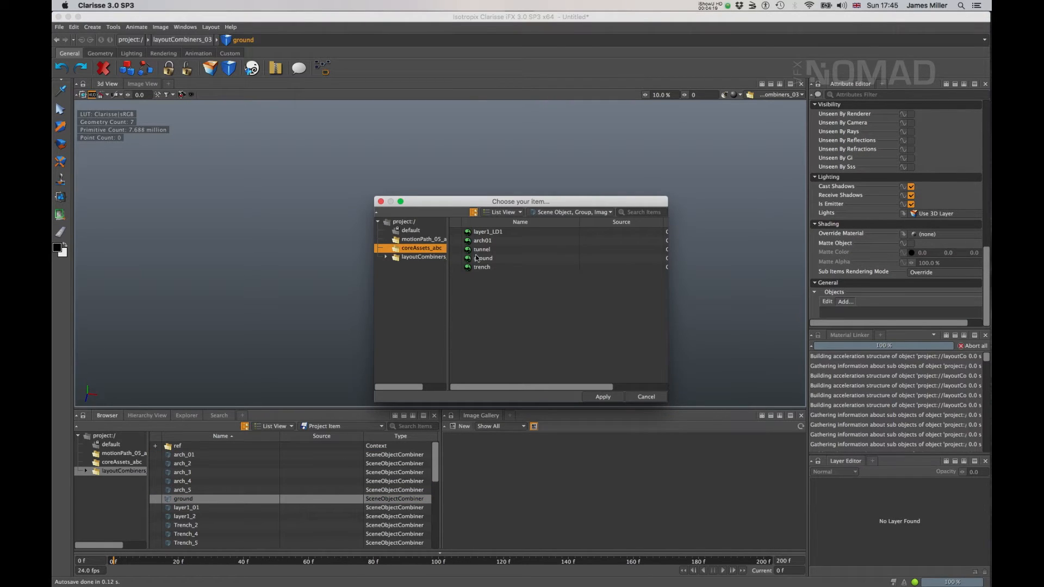
left_click(480, 258)
left_click(603, 397)
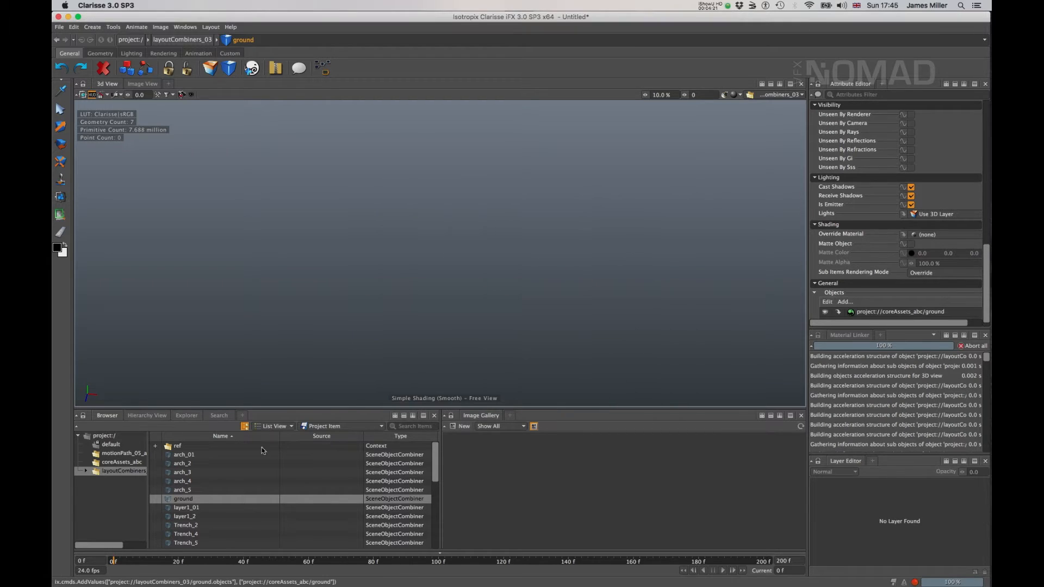
Add the layer1_LD1 mesh from coreAssets_abc to the objects of combiners layer1_01 and layer1_2
left_click(190, 507)
left_click(188, 516, "shift")
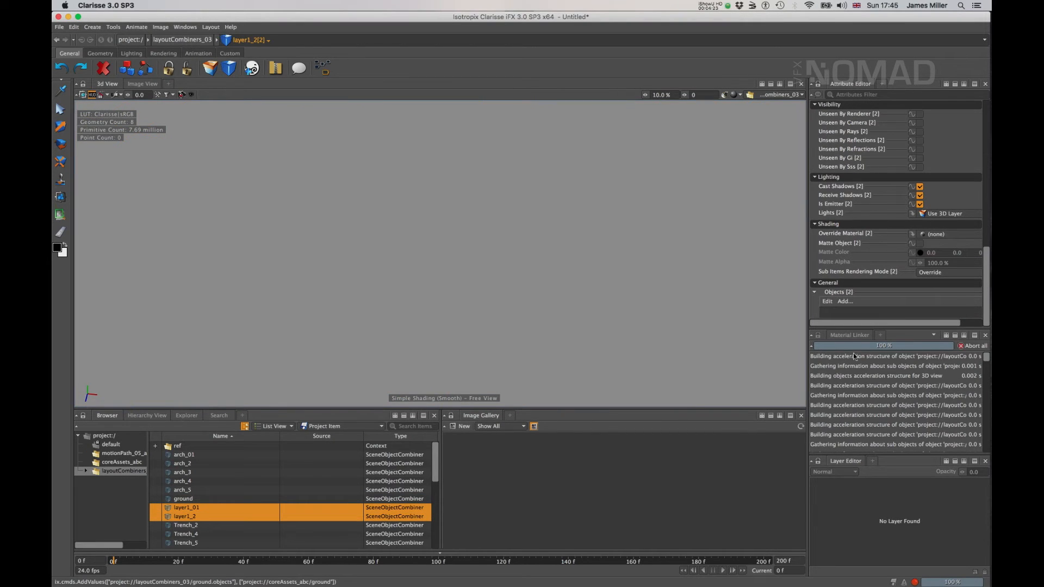
left_click(845, 301)
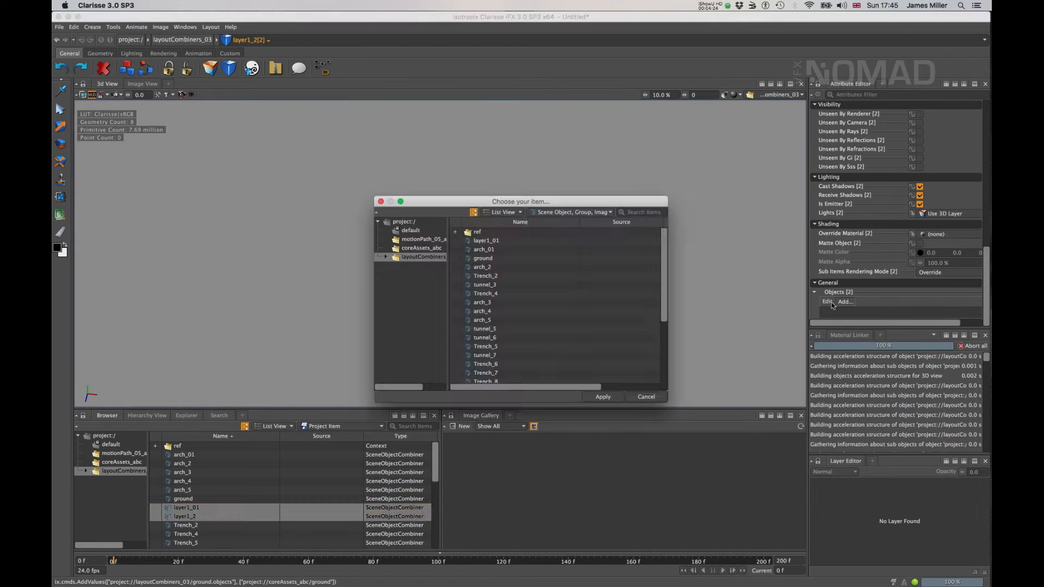
left_click(413, 248)
left_click(482, 240)
left_click(488, 231)
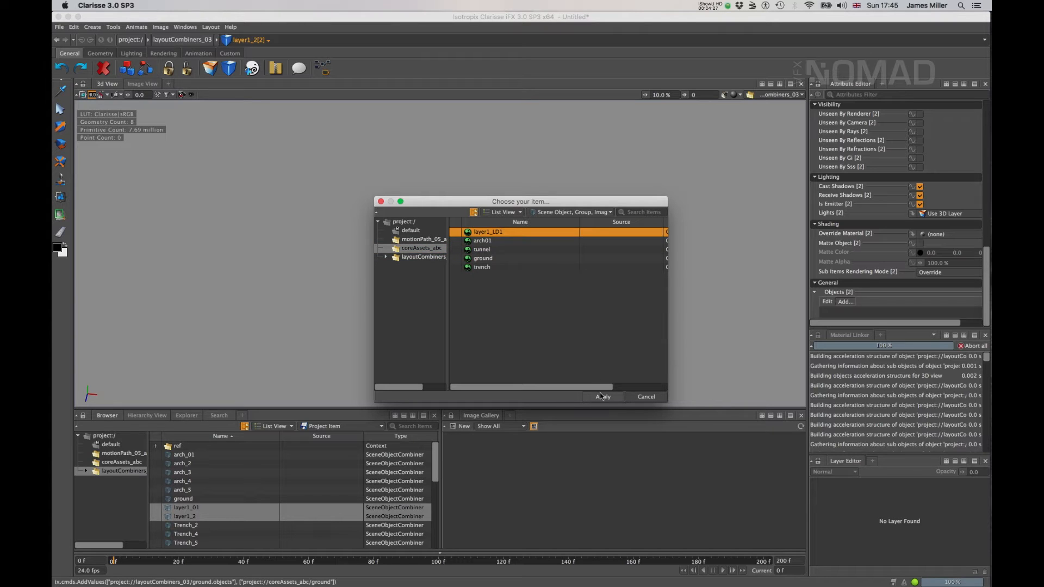
left_click(602, 396)
Add the trench mesh from coreAssets_abc to the objects of all Trench combiners, Trench_2 through Trench_18
left_click(231, 525)
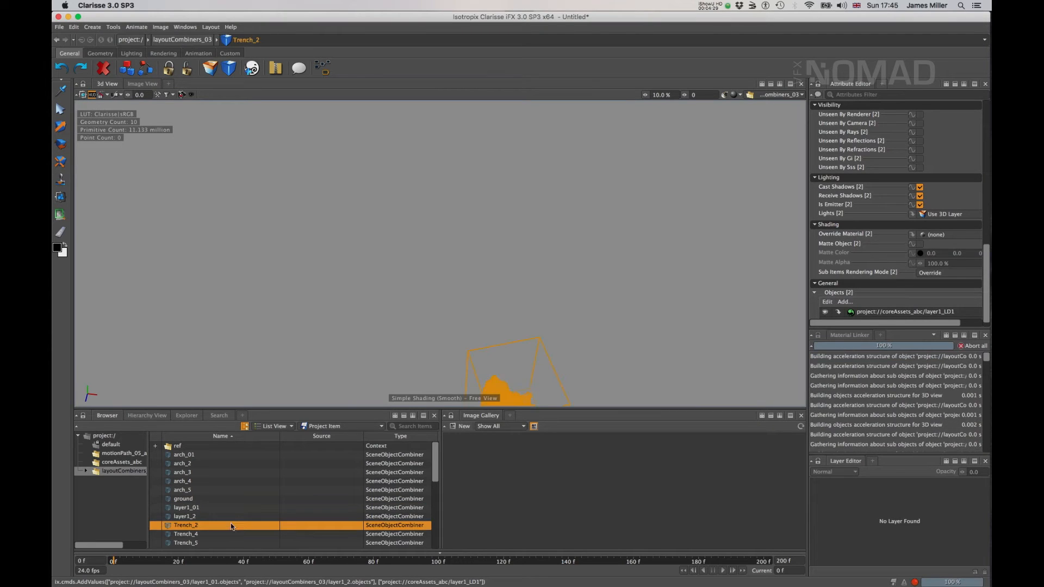
scroll(235, 499, "down", 5)
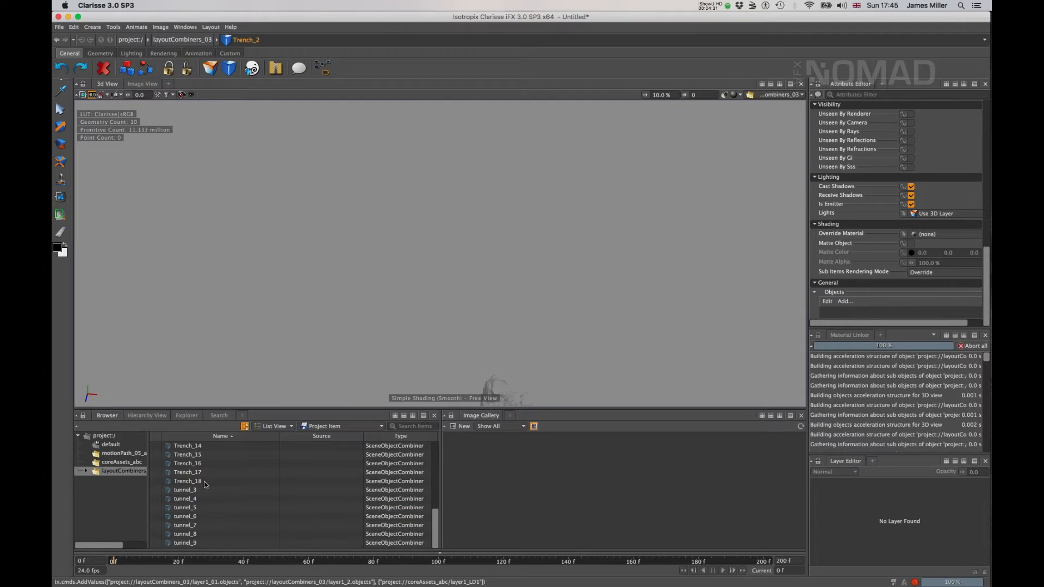
left_click(187, 481, "shift")
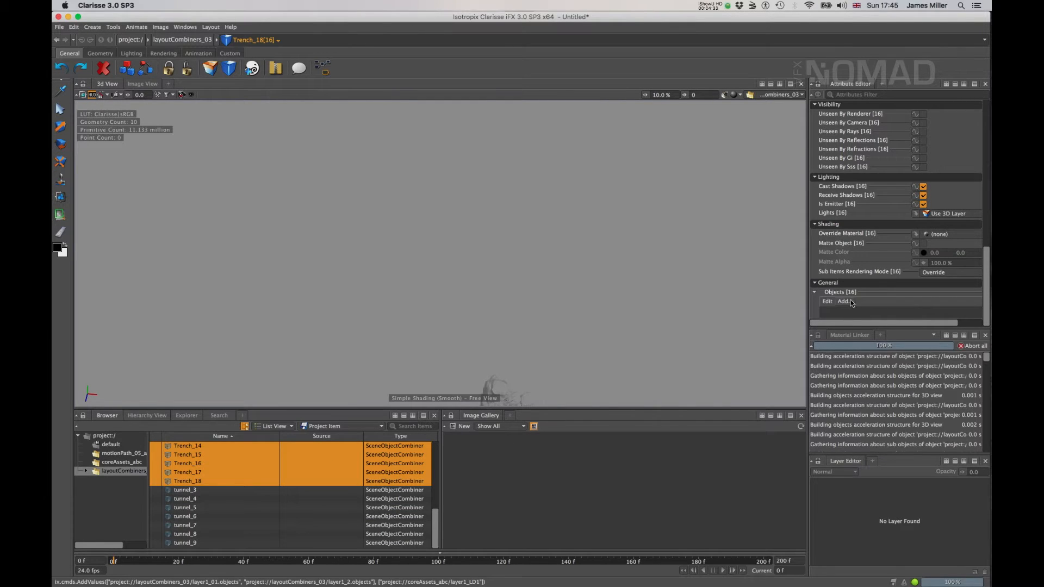
left_click(844, 301)
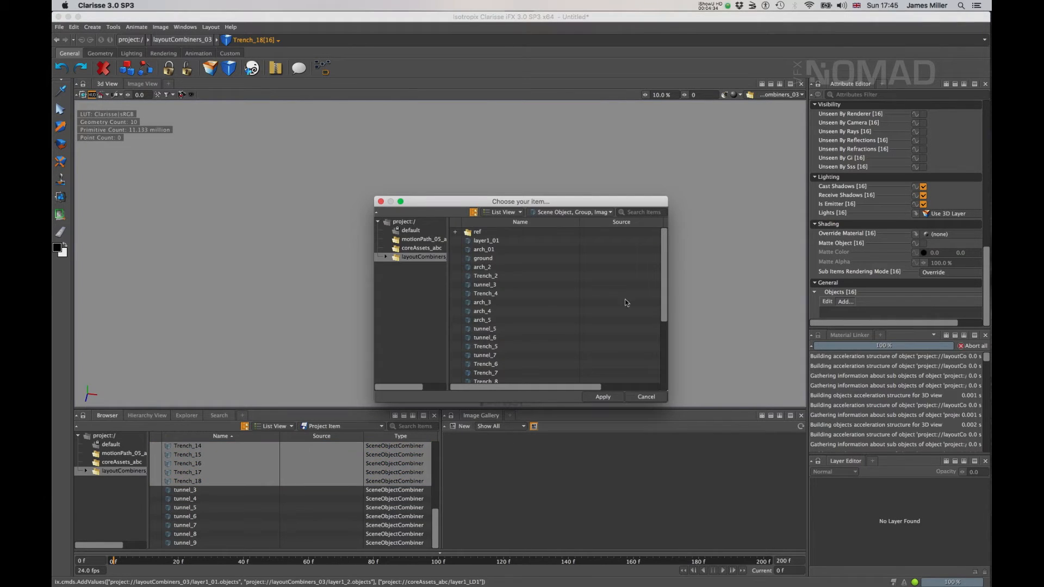
left_click(402, 249)
left_click(486, 267)
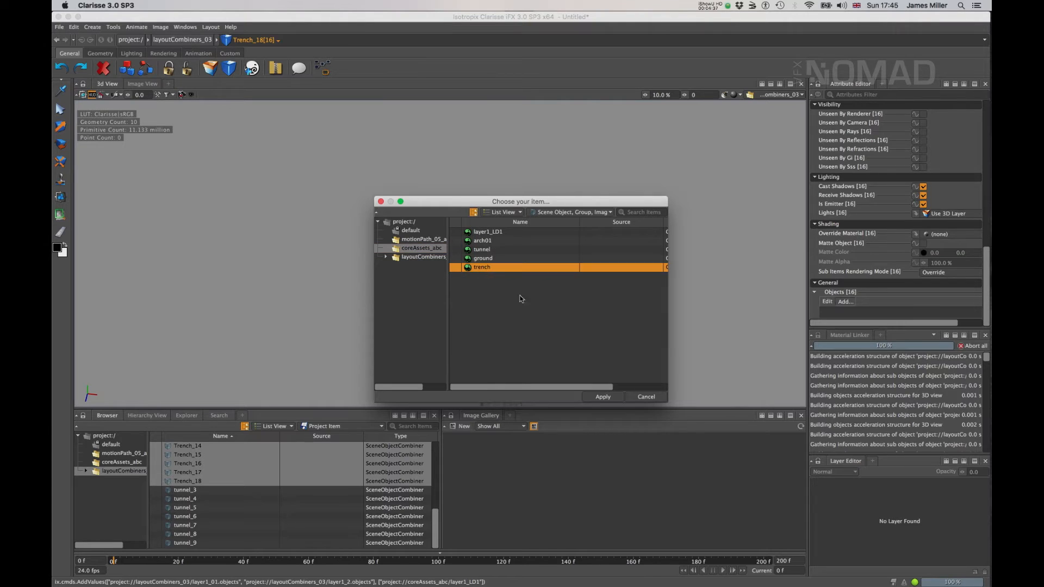
left_click(601, 396)
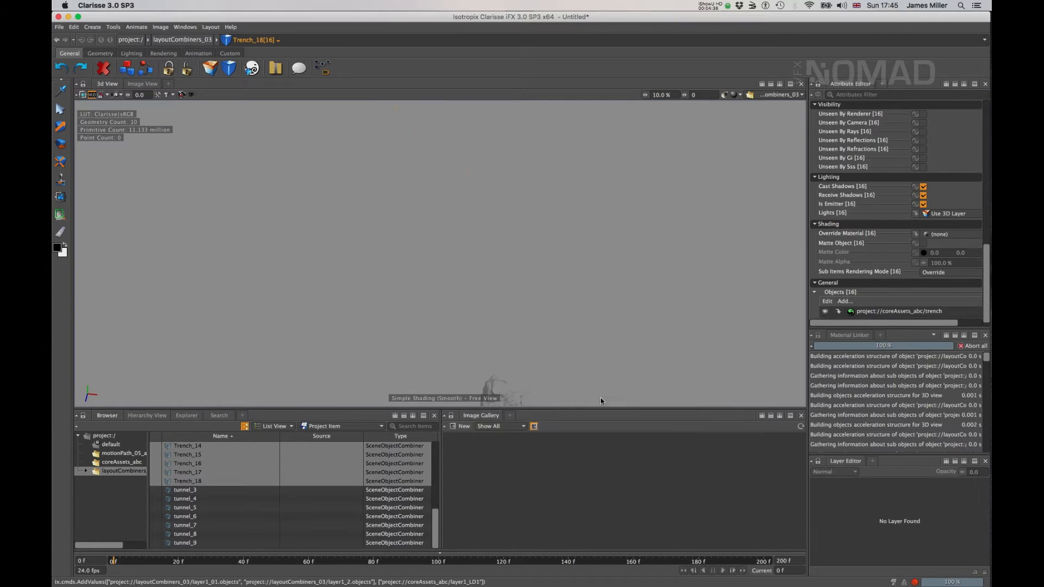
Add the tunnel mesh from coreAssets_abc to the objects of combiners tunnel_3 through tunnel_9
left_click(185, 491)
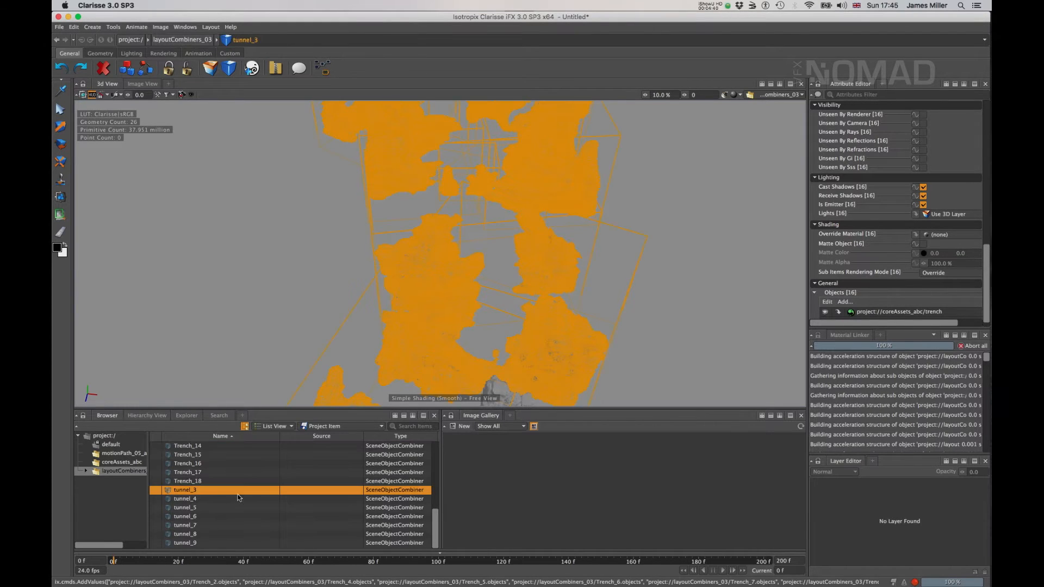
left_click(185, 543, "shift")
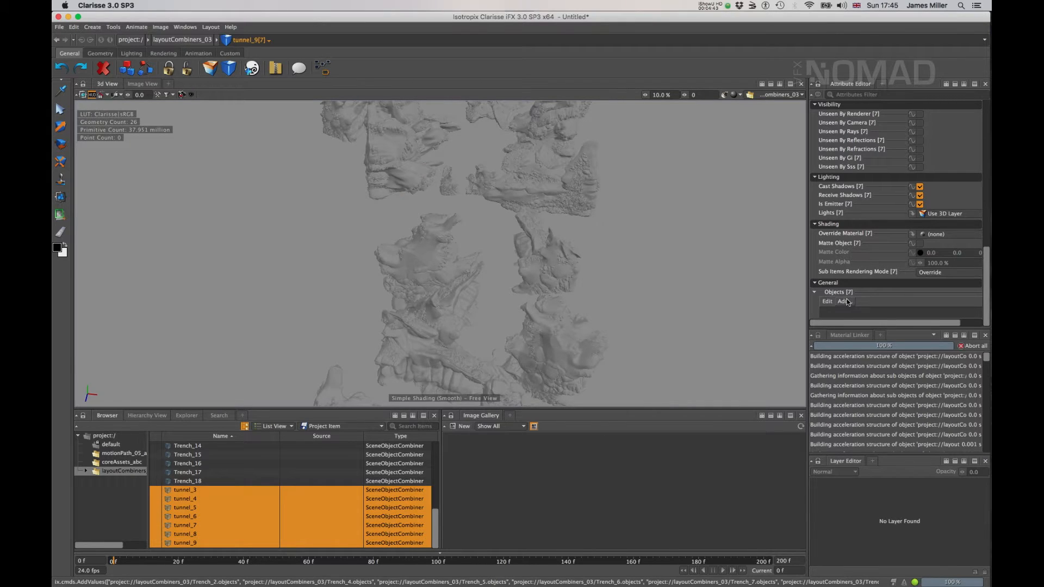
left_click(843, 302)
left_click(425, 248)
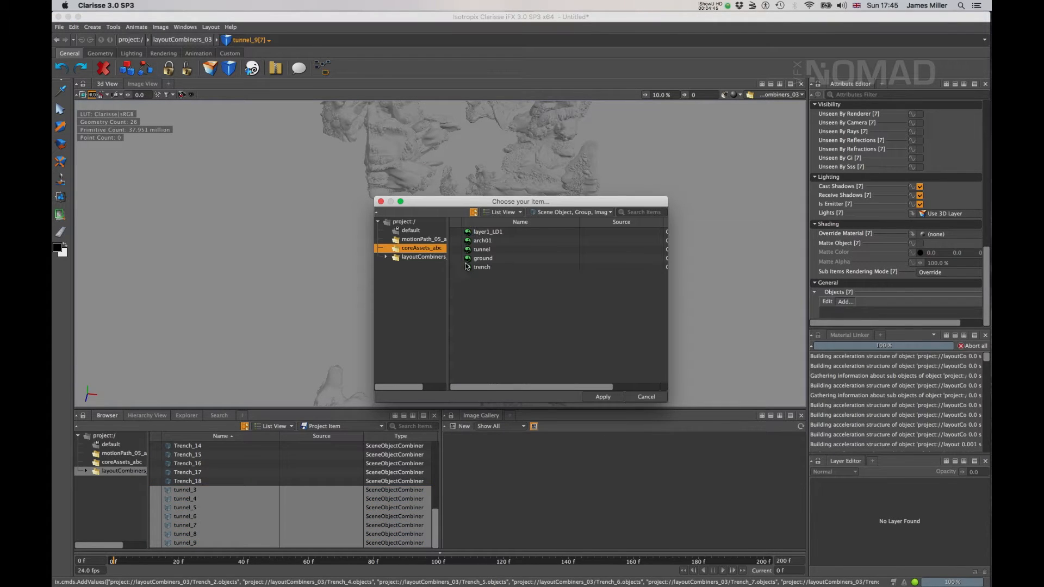
left_click(486, 250)
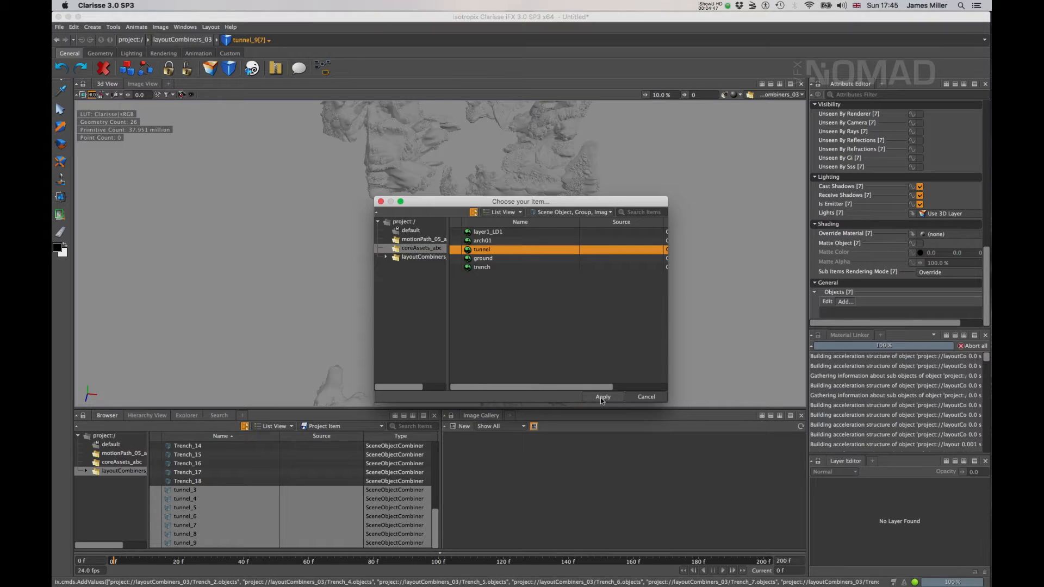
left_click(602, 397)
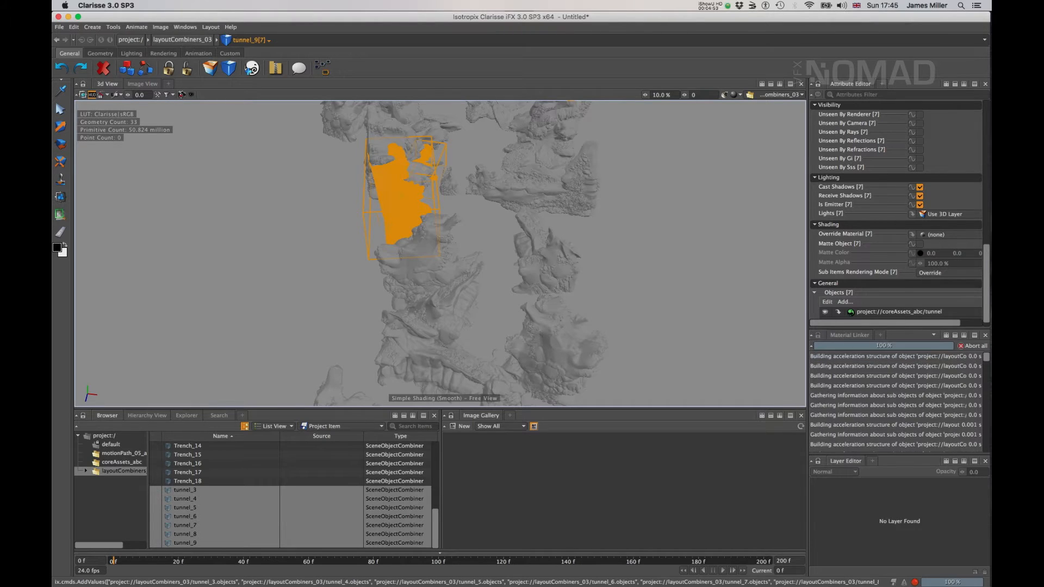
Set the 3D view's display mode to Context so it follows the current context
left_click_drag(423, 353, 425, 328, "alt")
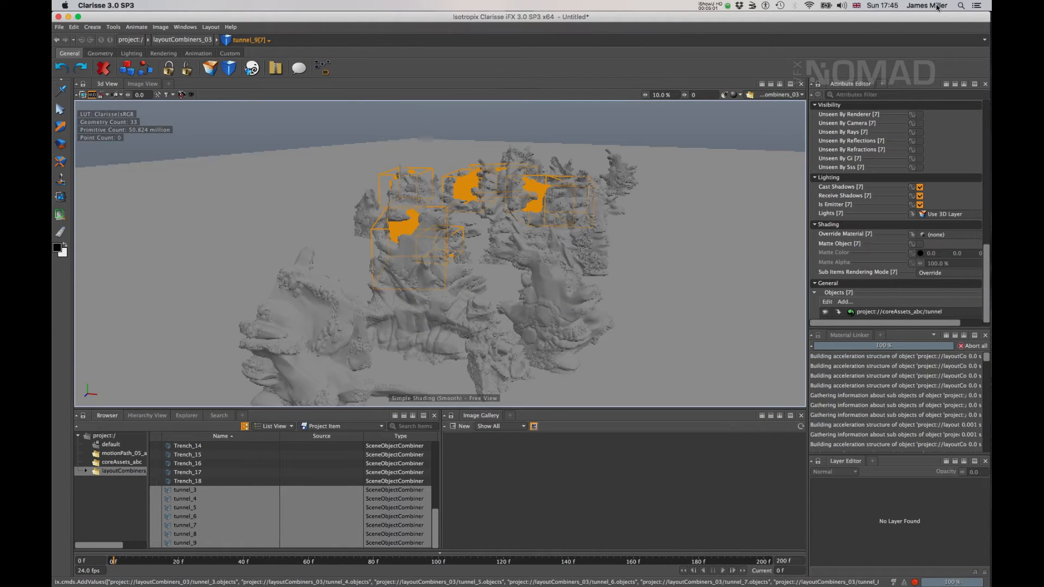
left_click(781, 95)
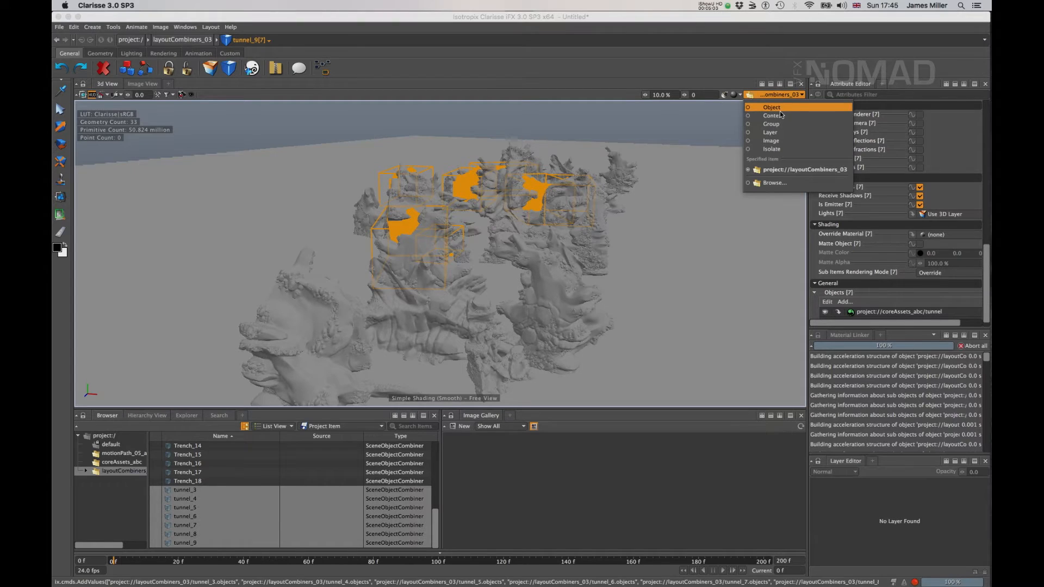
left_click(780, 116)
Compare the coreAssets_abc, motionPath_05_abc and layoutCombiners_03 contexts by displaying each one in the 3D view
left_click(128, 462)
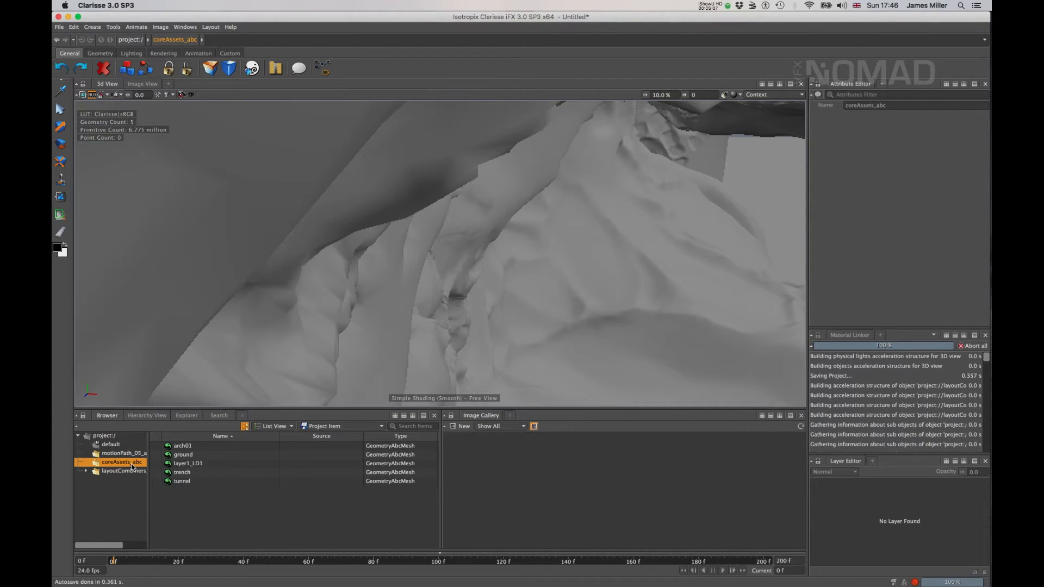
left_click(136, 455)
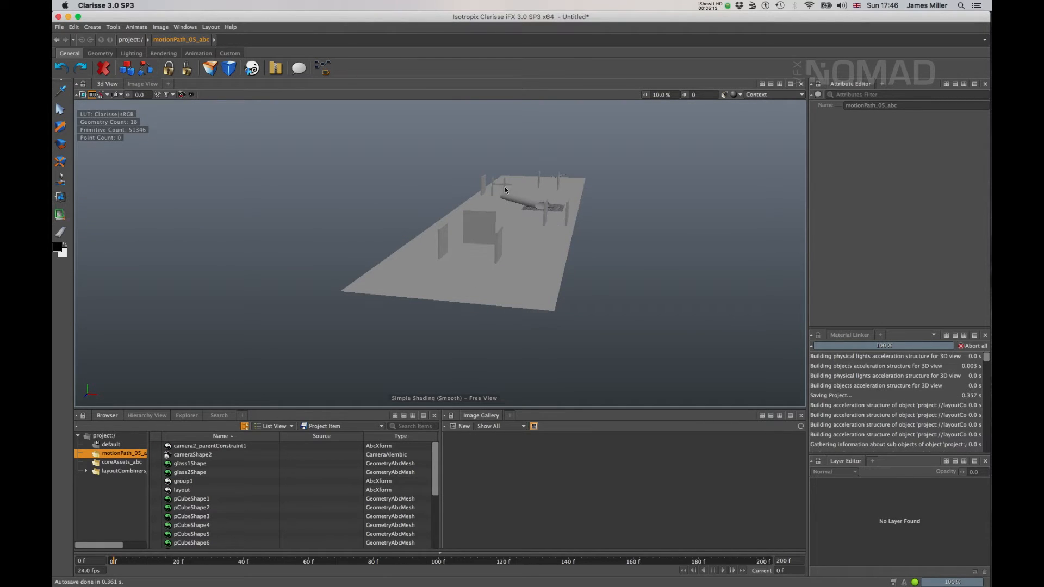
left_click(146, 468)
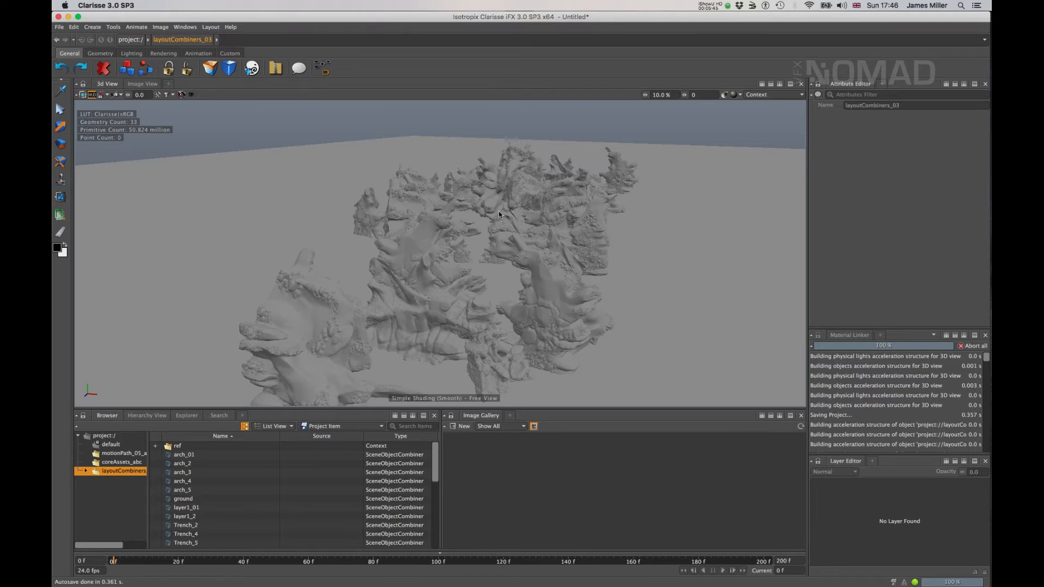
left_click(471, 244)
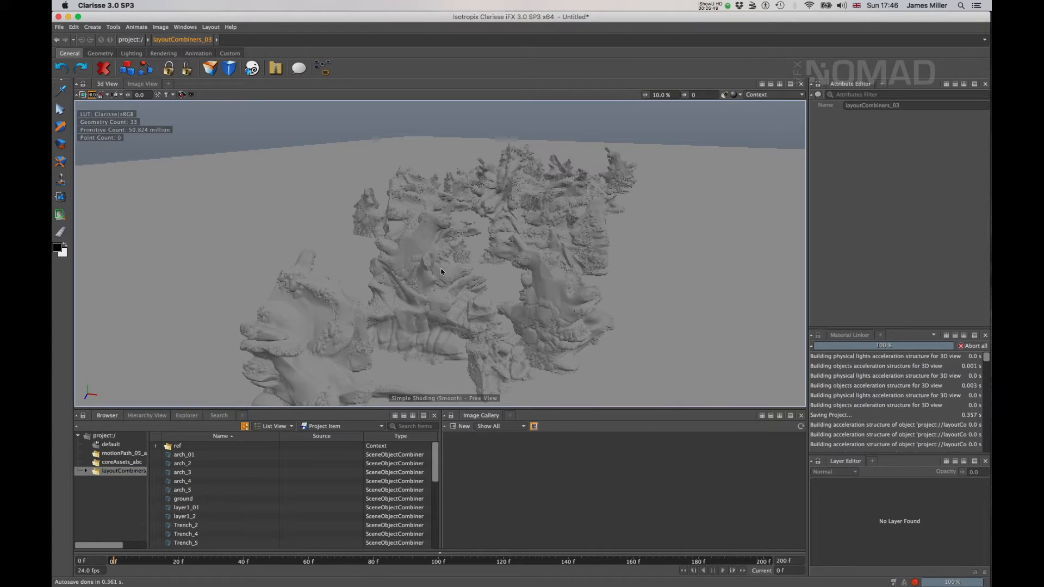
Look through cameraShape2 of the motionPath_05_abc context in the 3D view
scroll(412, 274, "up", 3)
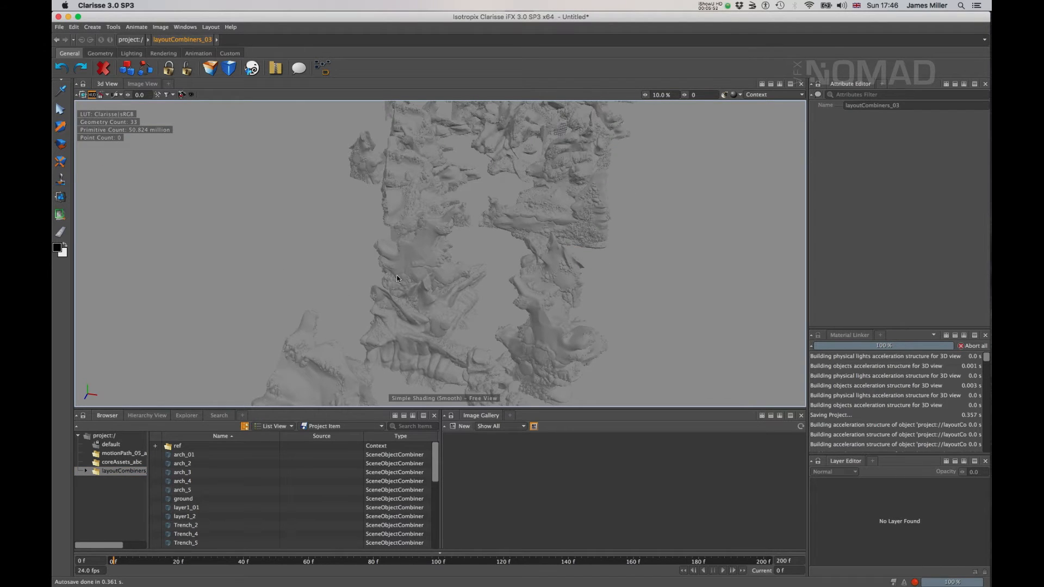
left_click(124, 454)
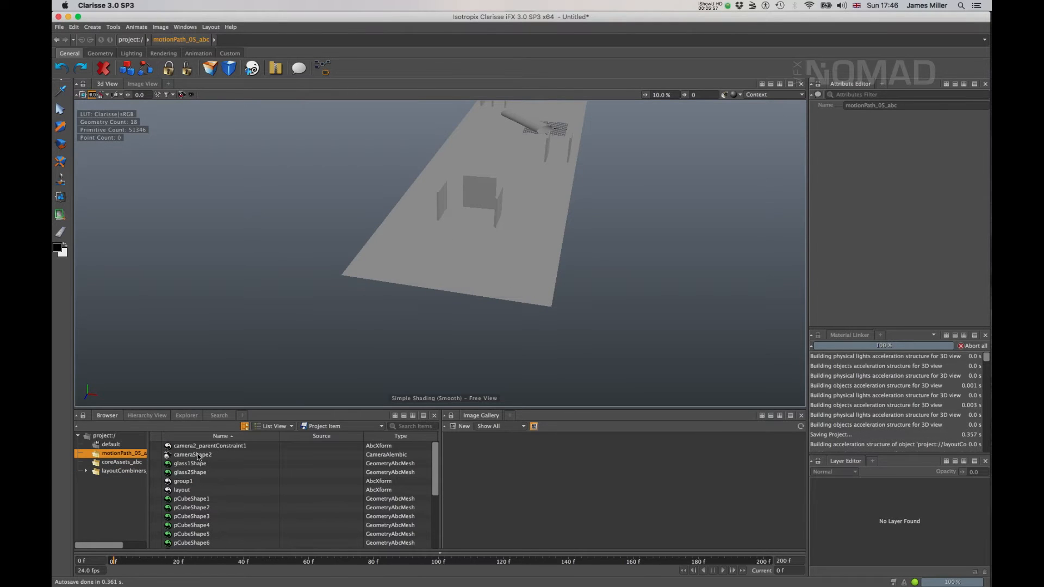
left_click(199, 456)
key("l")
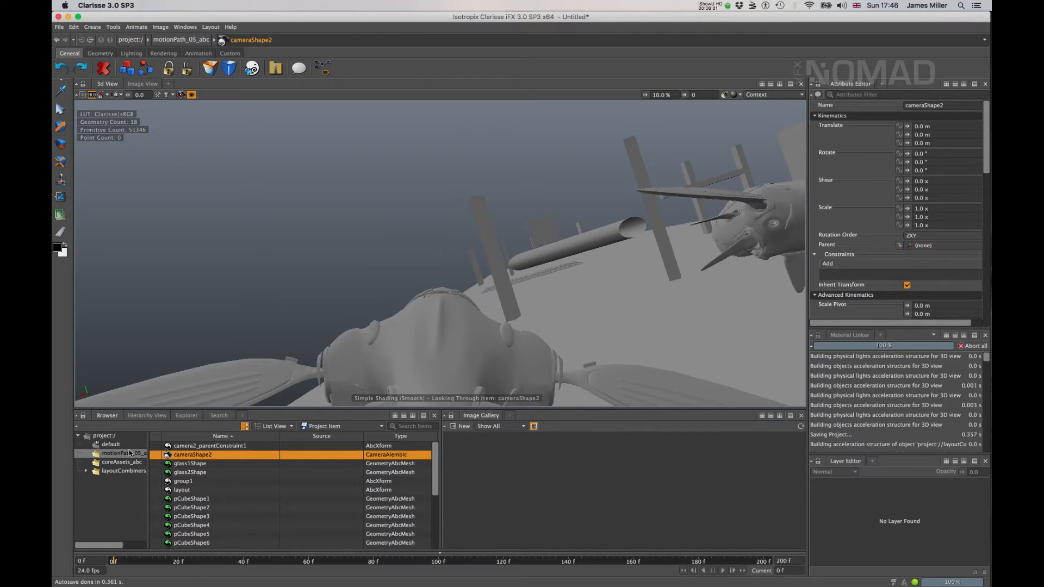
Preview the layoutCombiners_03 context through the shot camera by scrubbing the timeline, and compare it with motionPath_05_abc at frame 0
left_click(123, 471)
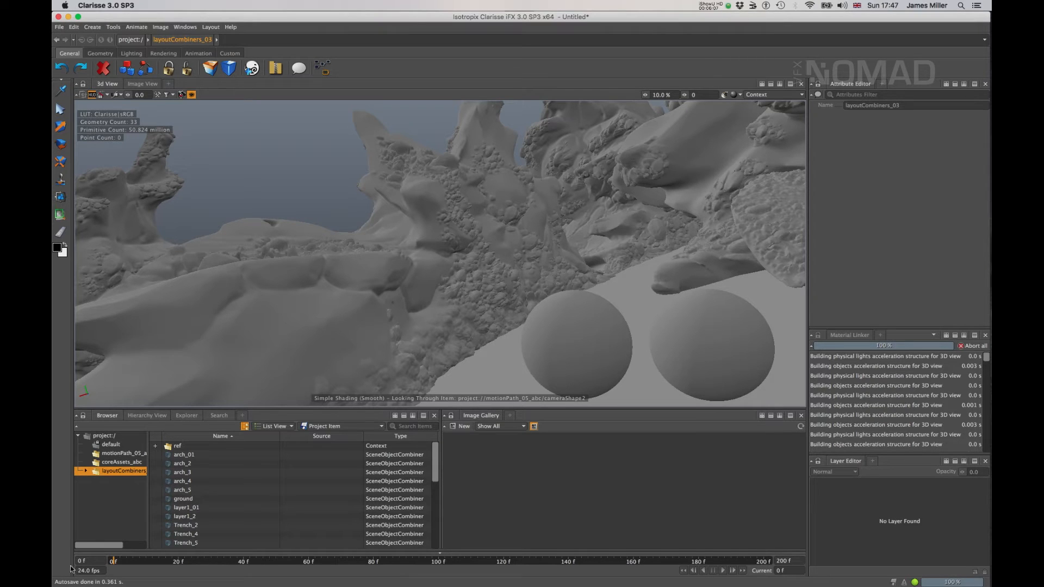
left_click_drag(119, 564, 103, 534)
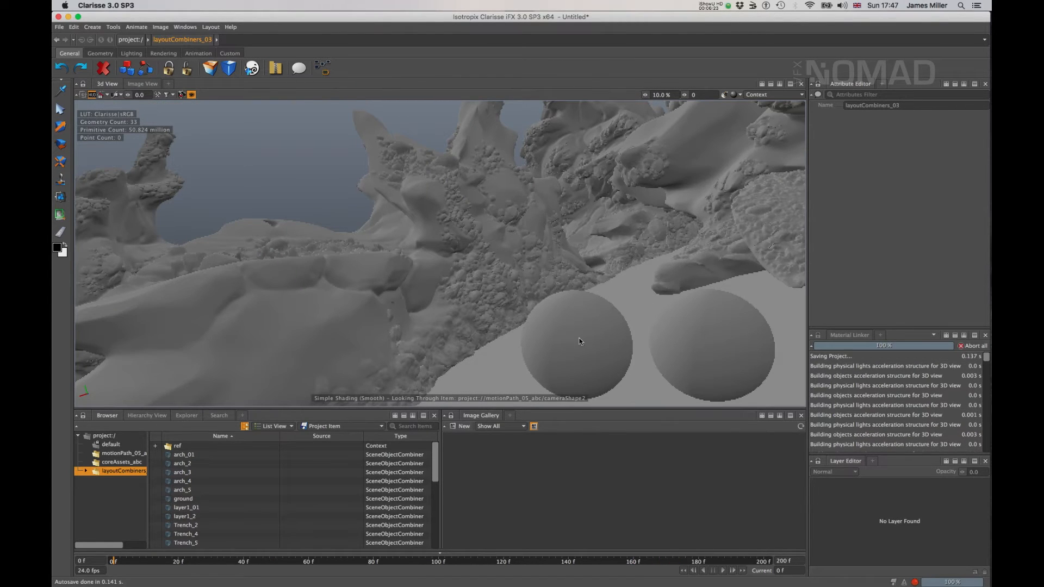
left_click(230, 560)
left_click_drag(231, 563, 113, 563)
left_click(123, 454)
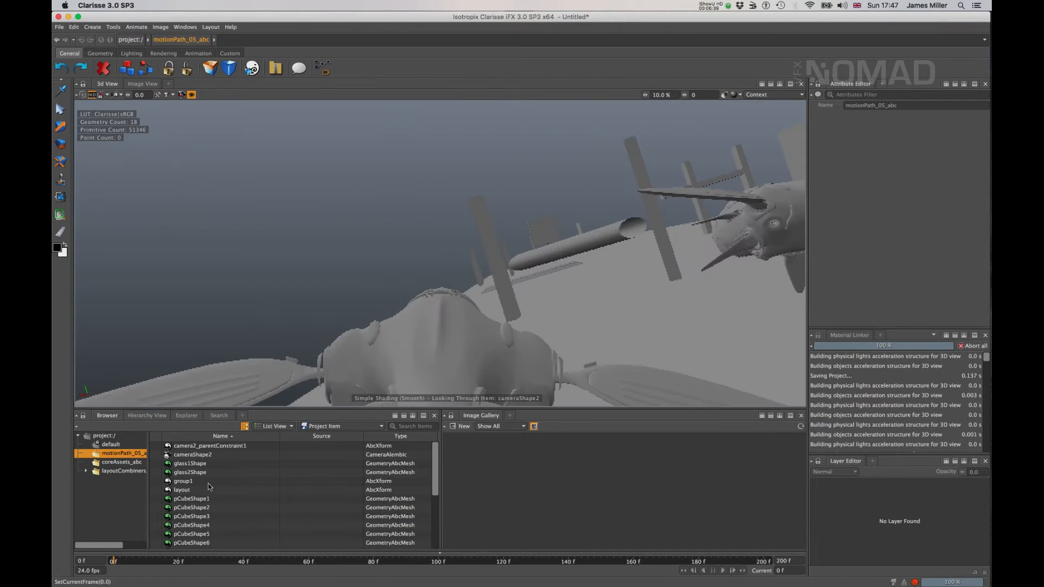
left_click(112, 472)
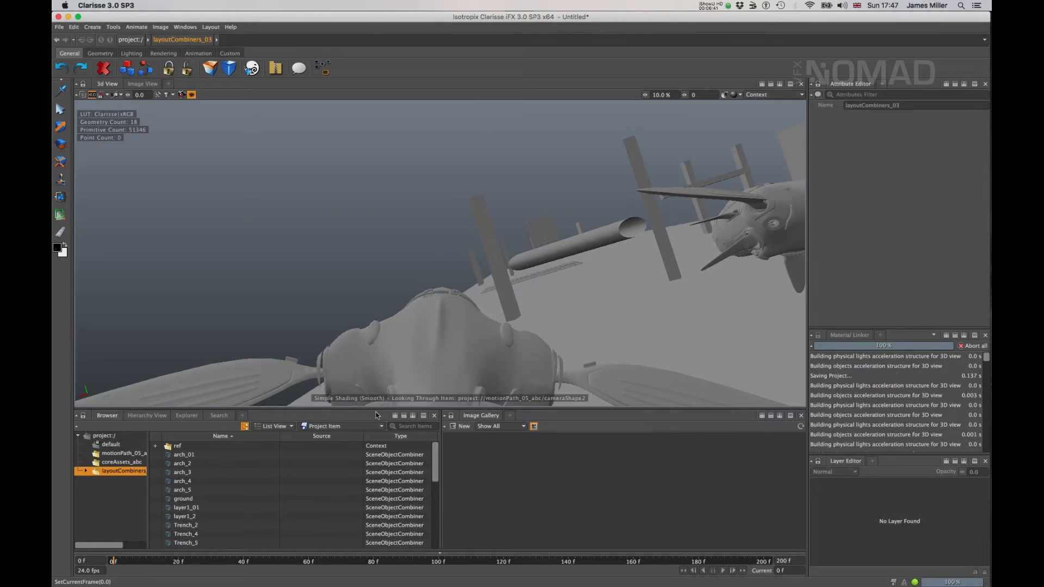
Select the reference object named sphere in the layoutCombiners_03 ref context and rename it grey
left_click(63, 110)
left_click(575, 339)
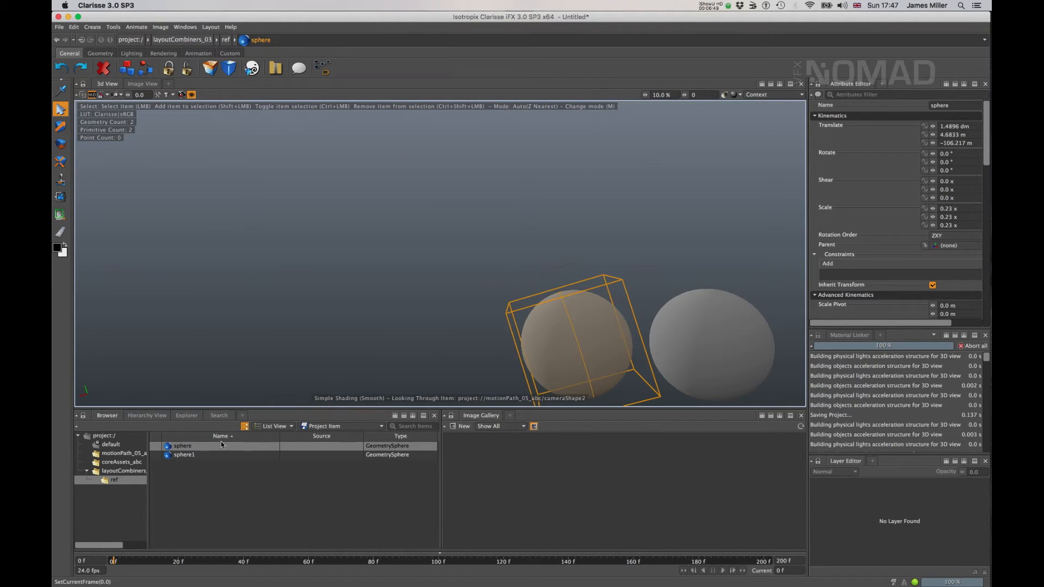
double_click(221, 441)
type("grey")
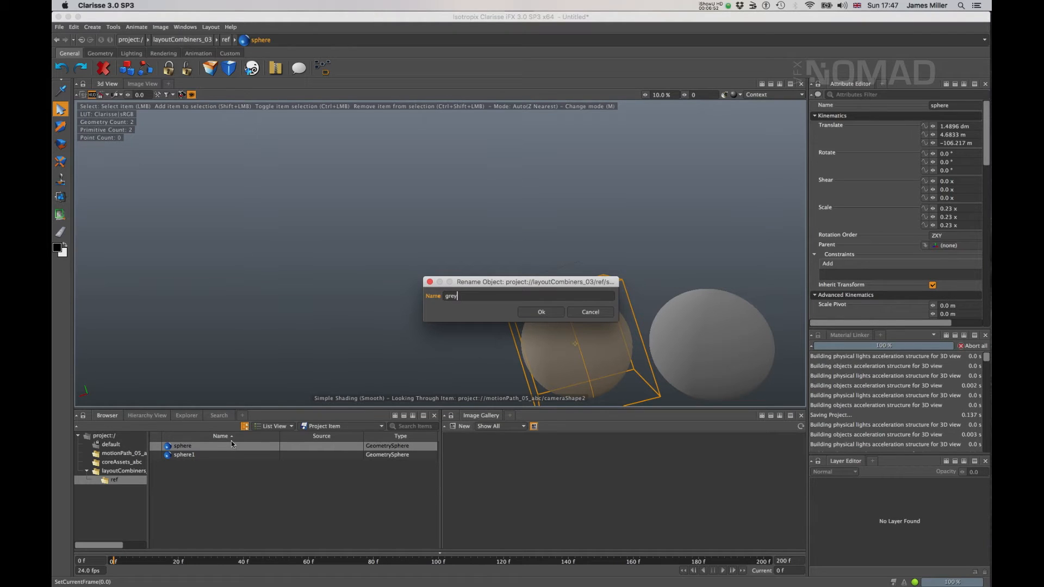
key("Return")
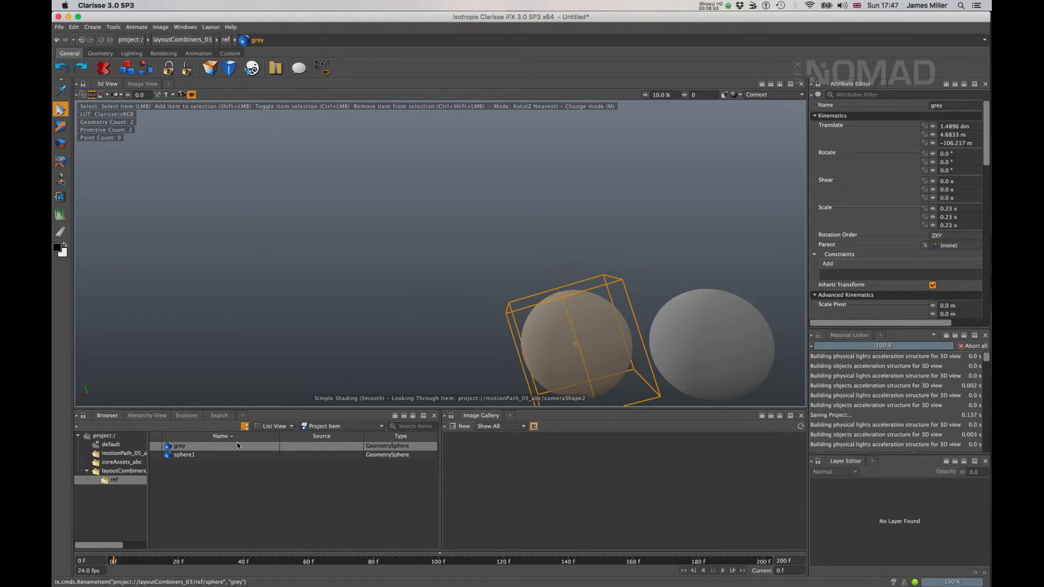
Rename the other reference sphere, sphere1, as chrome
left_click(732, 345)
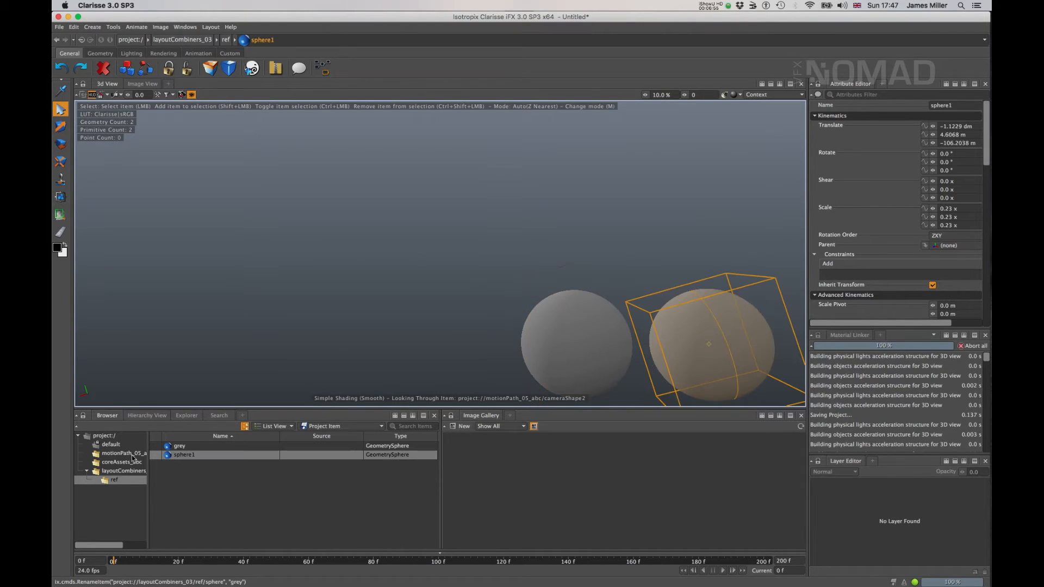
key("F2")
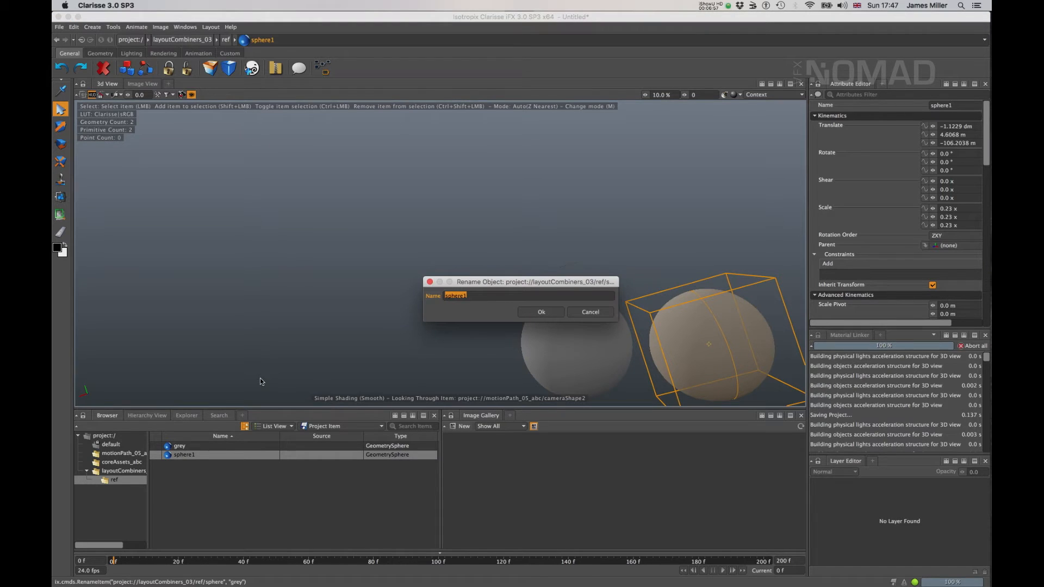
type("chrome")
key("Return")
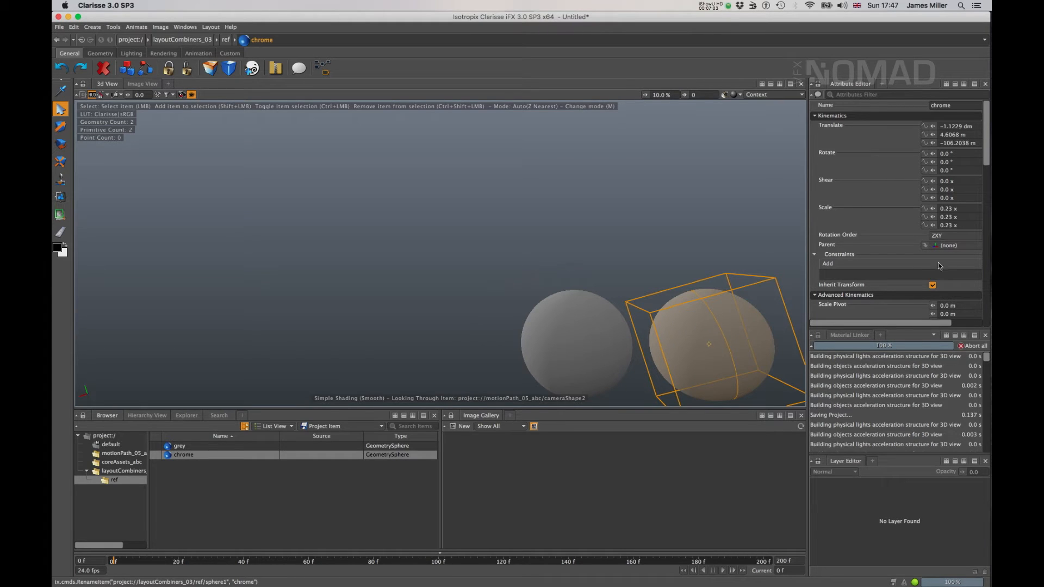
Set cameraShape2 from motionPath_05_abc as the parent of the chrome sphere
left_click(950, 245)
left_click(422, 241)
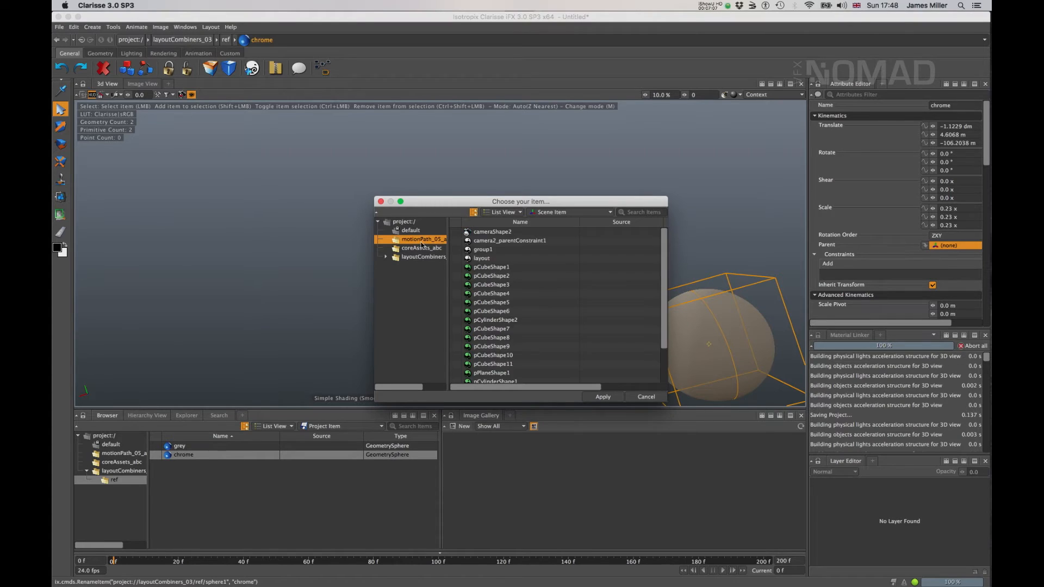
left_click(492, 231)
left_click(602, 397)
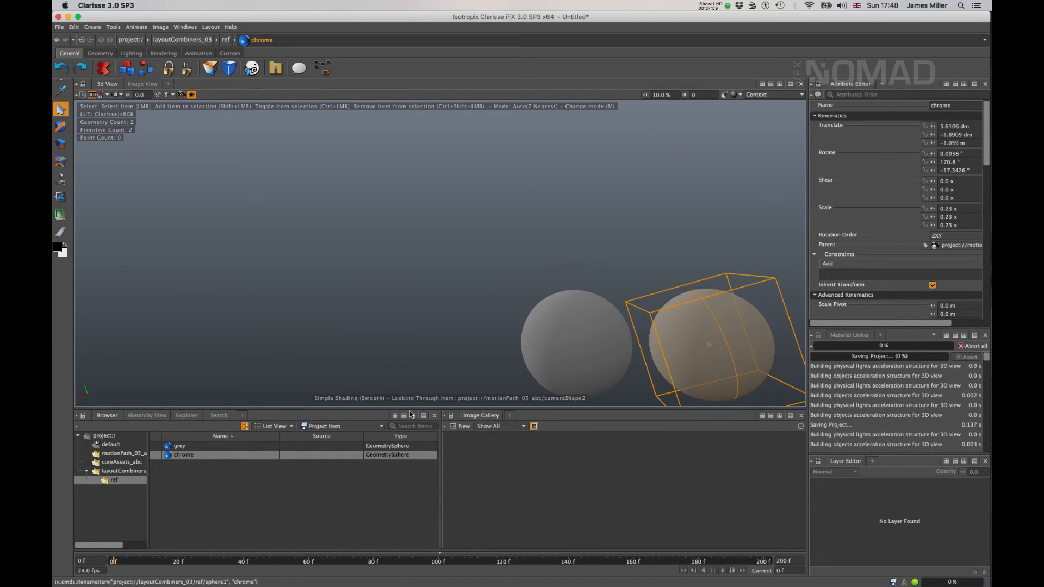
Parent the grey sphere to cameraShape2 as well and scrub the timeline in layoutCombiners_03 to check that both spheres follow the camera
left_click(215, 447)
left_click(950, 245)
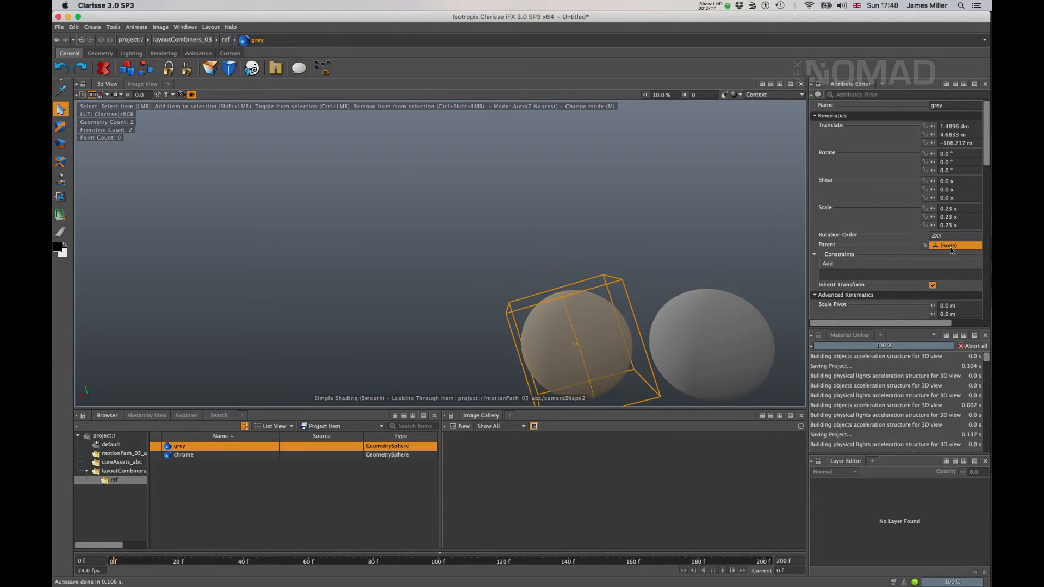
left_click(422, 240)
left_click(491, 232)
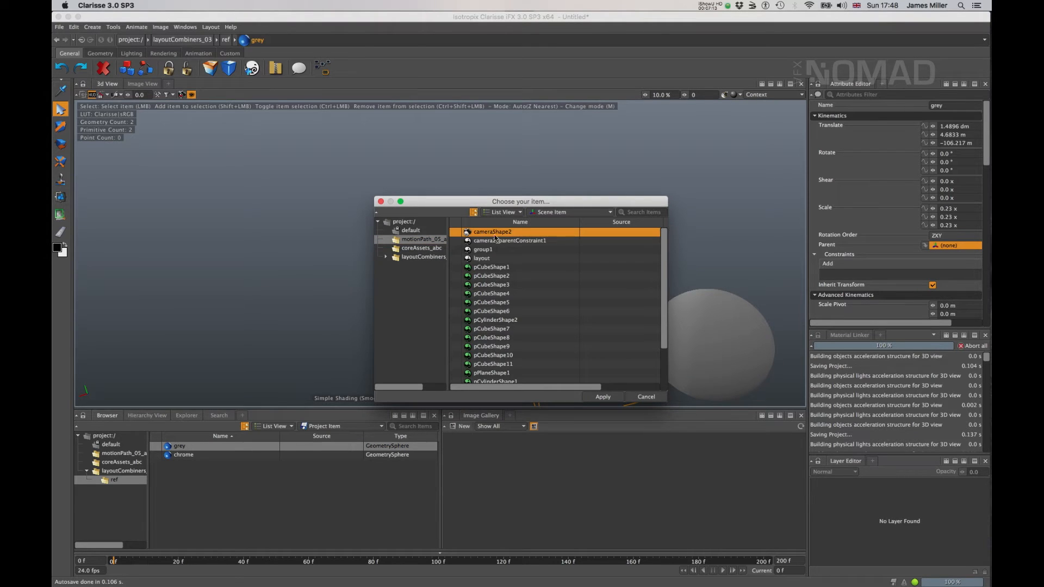
left_click(611, 397)
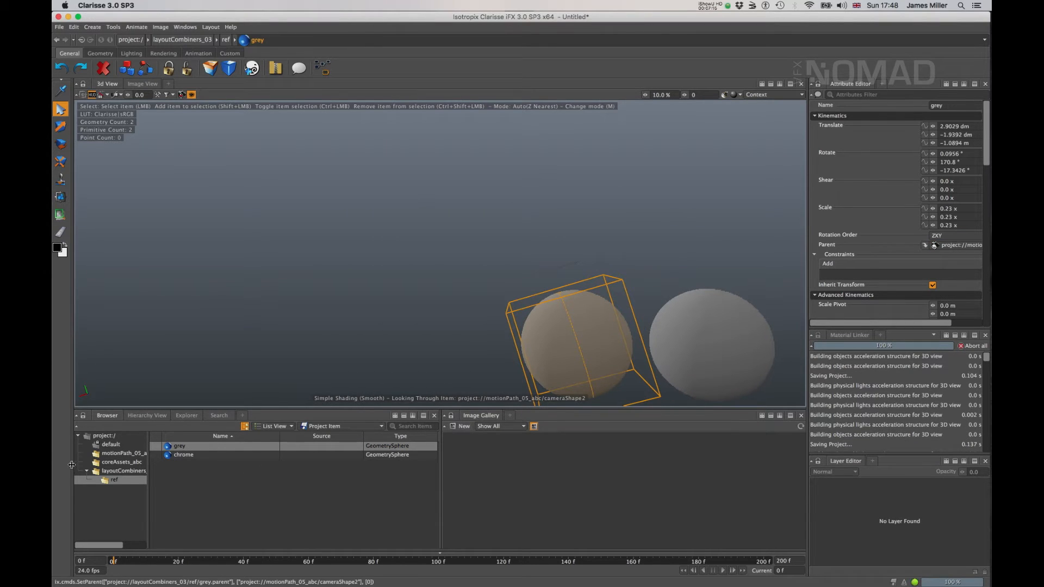
left_click(109, 471)
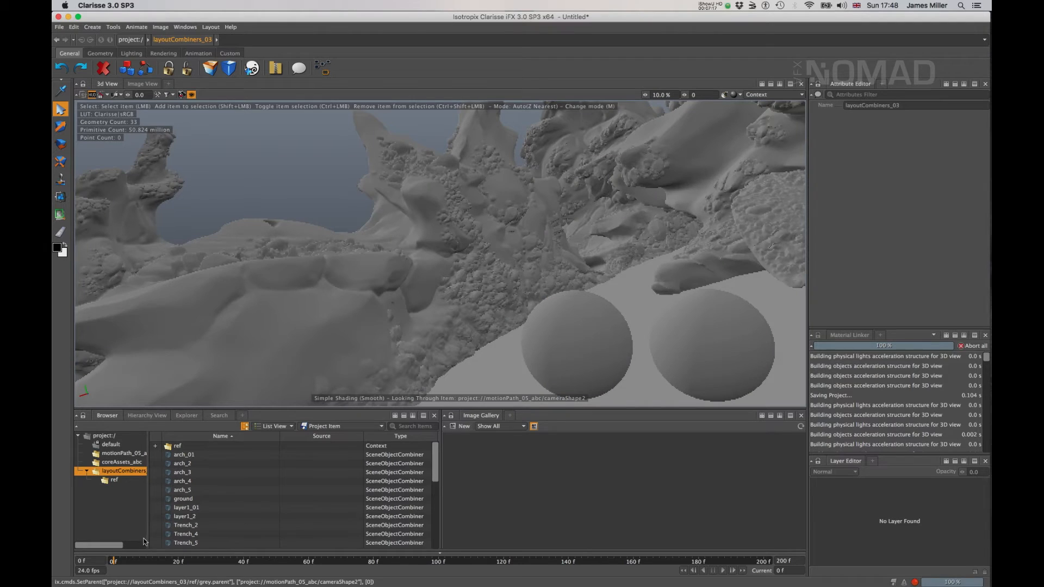
mouse_move(117, 563)
left_mouse_down()
mouse_move(739, 564)
mouse_move(584, 556)
mouse_move(91, 569)
left_mouse_up()
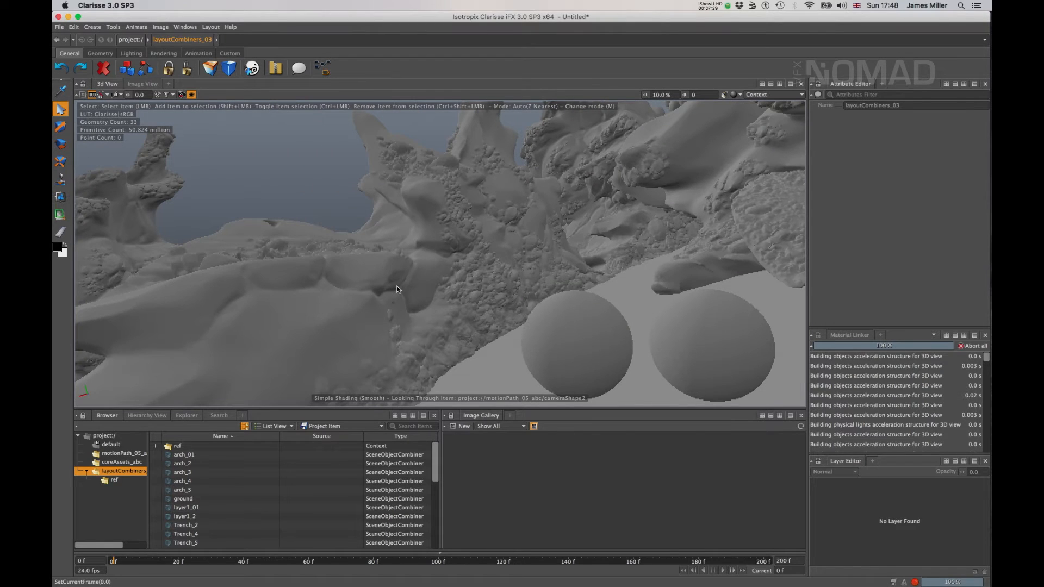
Create a new context at the project root and name it render
left_click(109, 436)
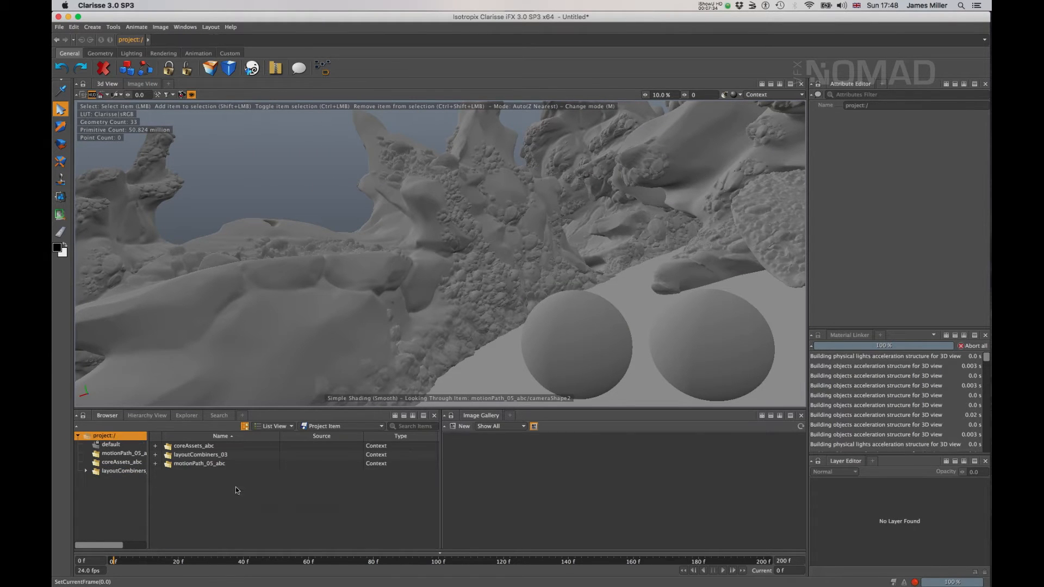
right_click(191, 502)
mouse_move(282, 389)
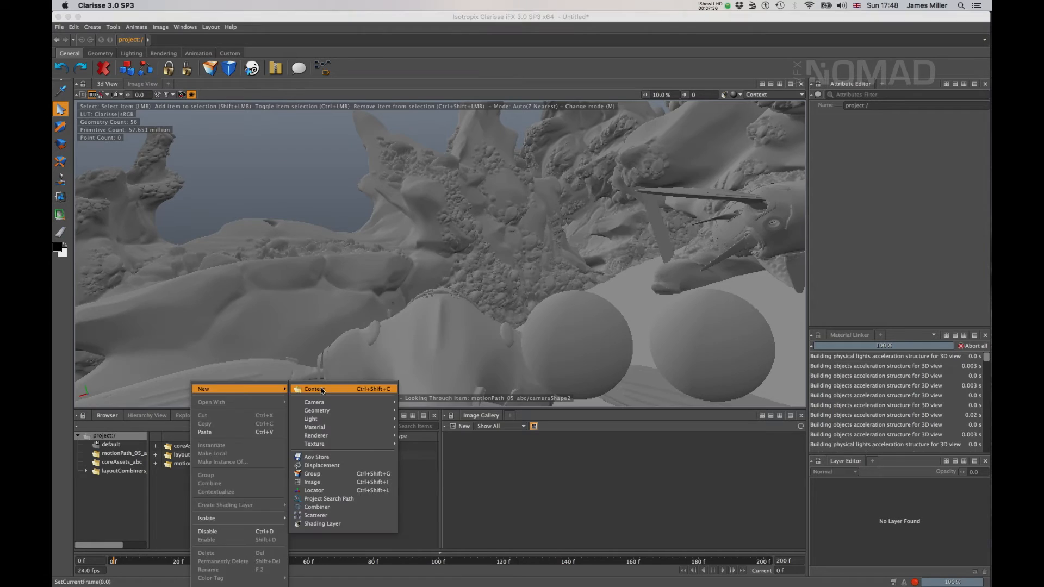
left_click(314, 389)
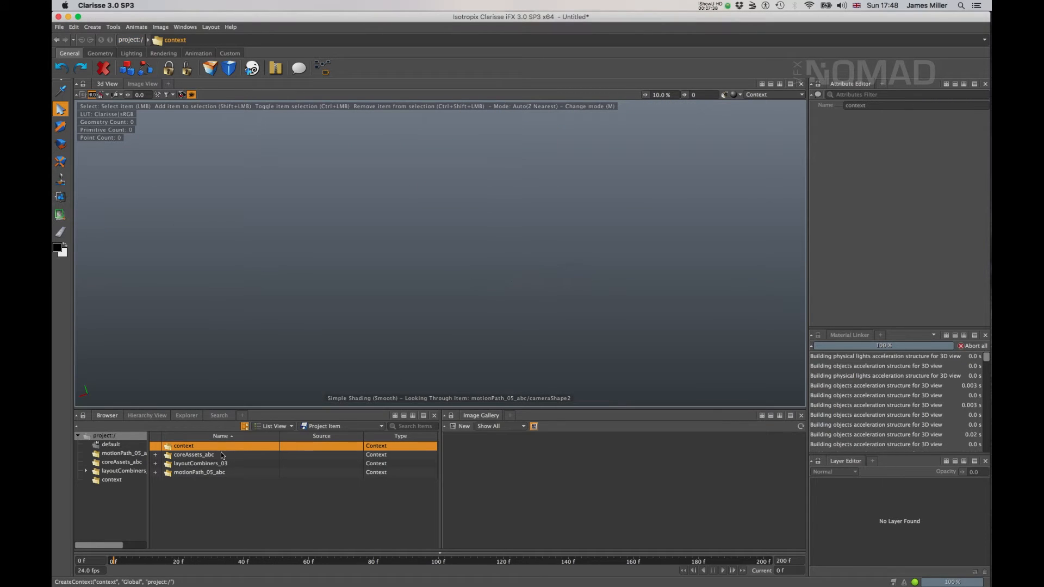
left_click(108, 462)
left_click(120, 471)
left_click(110, 480)
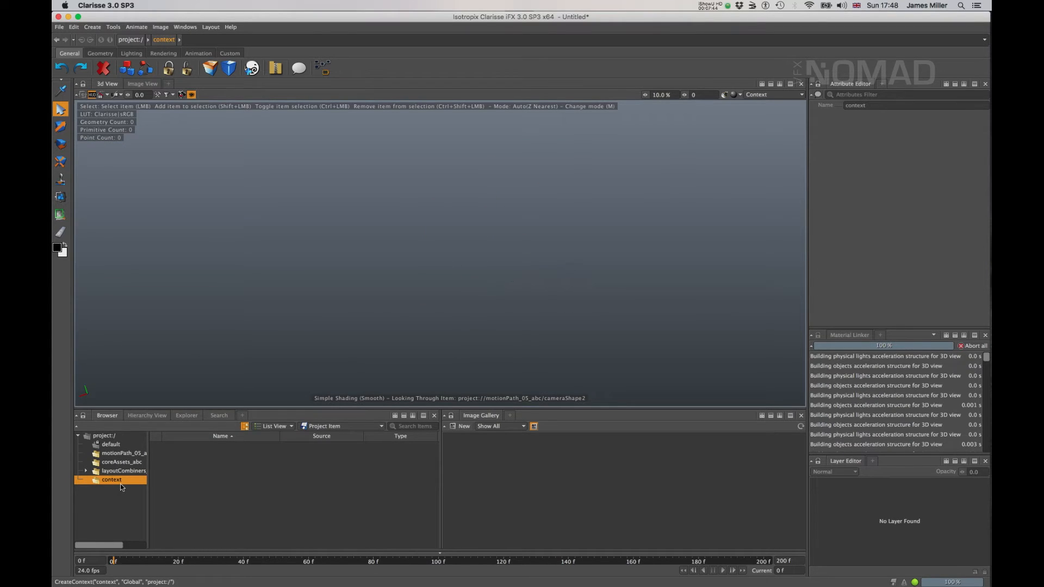
double_click(120, 482)
type("render")
key("Return")
Create a group named render_grp in the render context
right_click(194, 477)
mouse_move(278, 392)
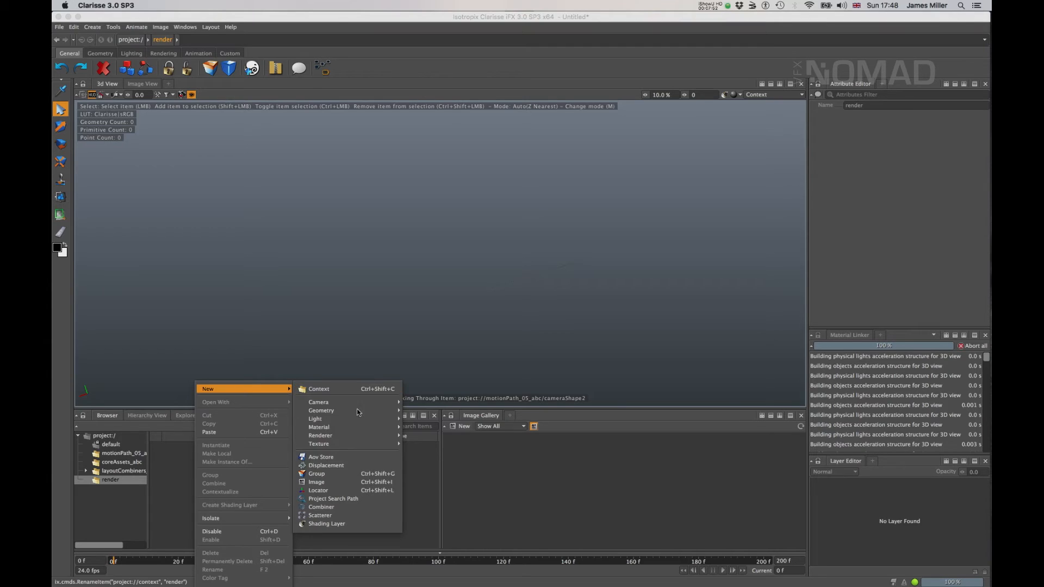
left_click(344, 473)
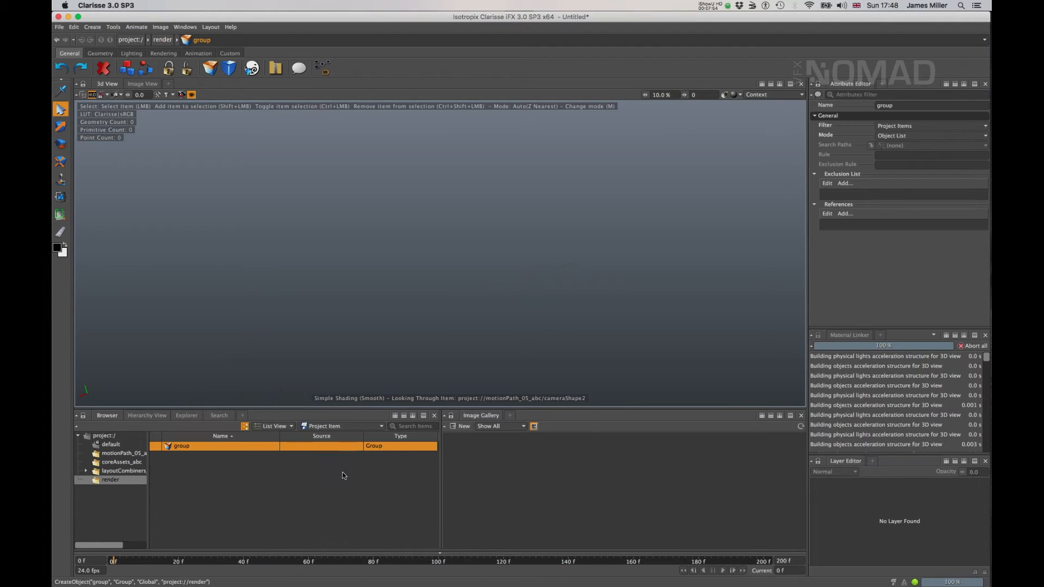
type("render_")
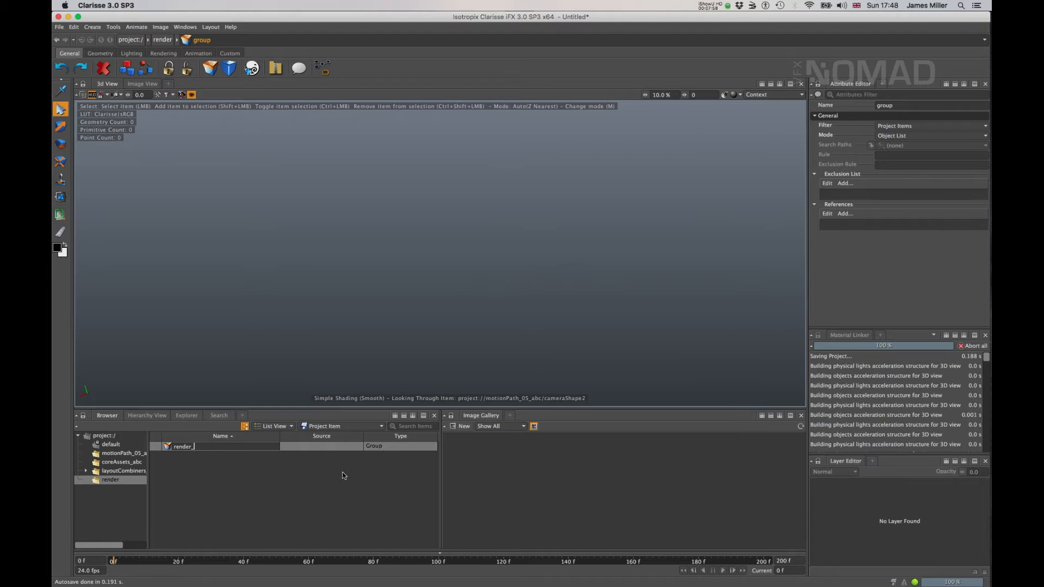
key("Return")
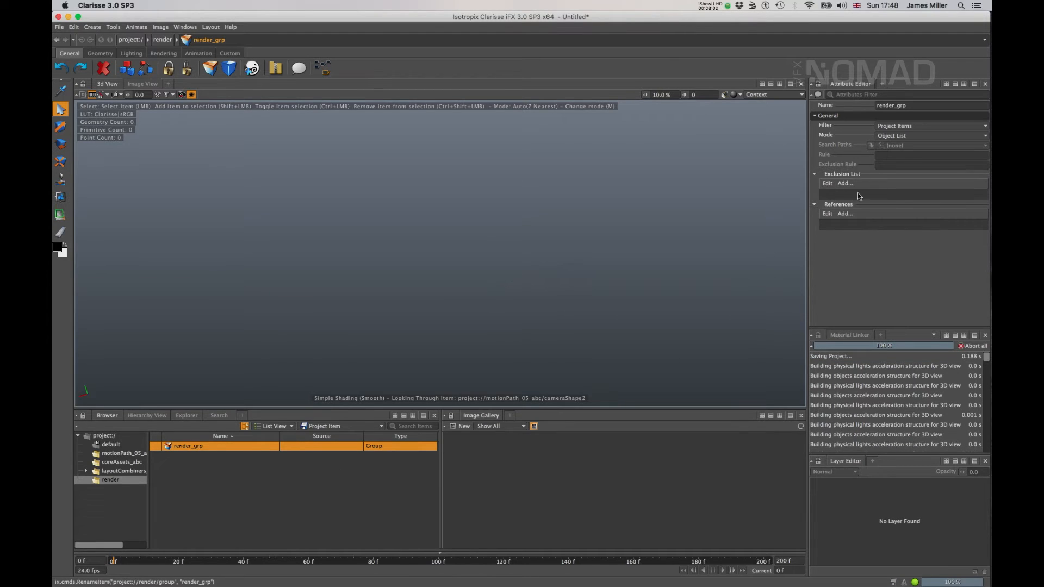
left_click(895, 137)
left_click(924, 231)
Return the 3D view from the camera to free view, frame shipShape of motionPath_05_abc and select its glass1Shape mesh
left_click(116, 453)
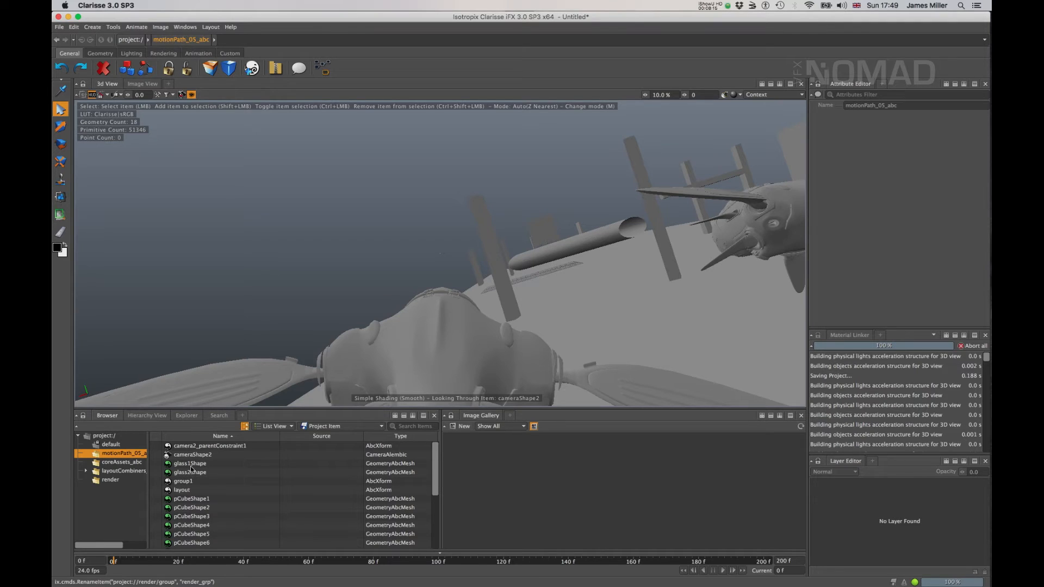
left_click(471, 331)
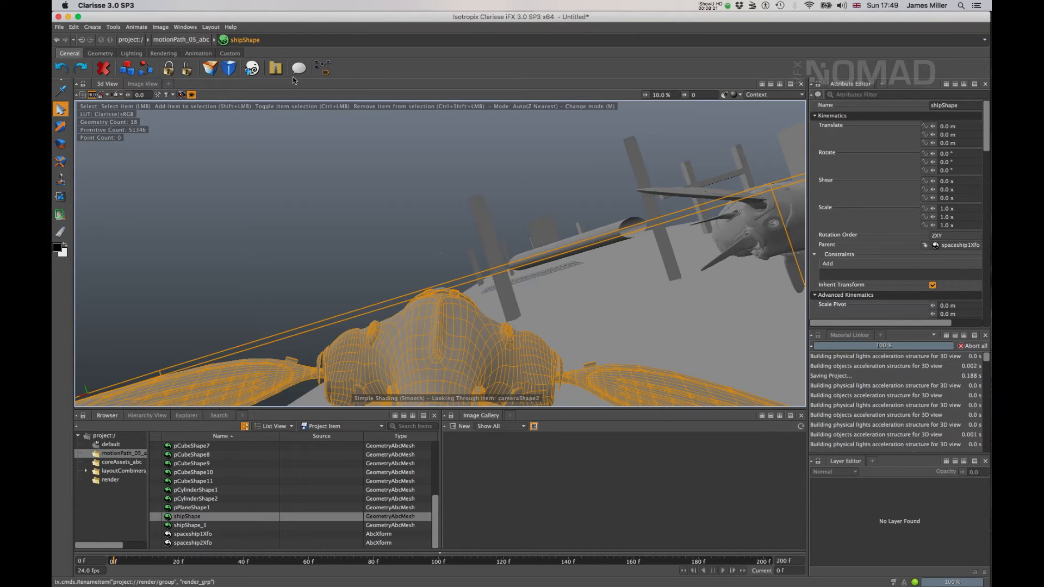
left_click(190, 95)
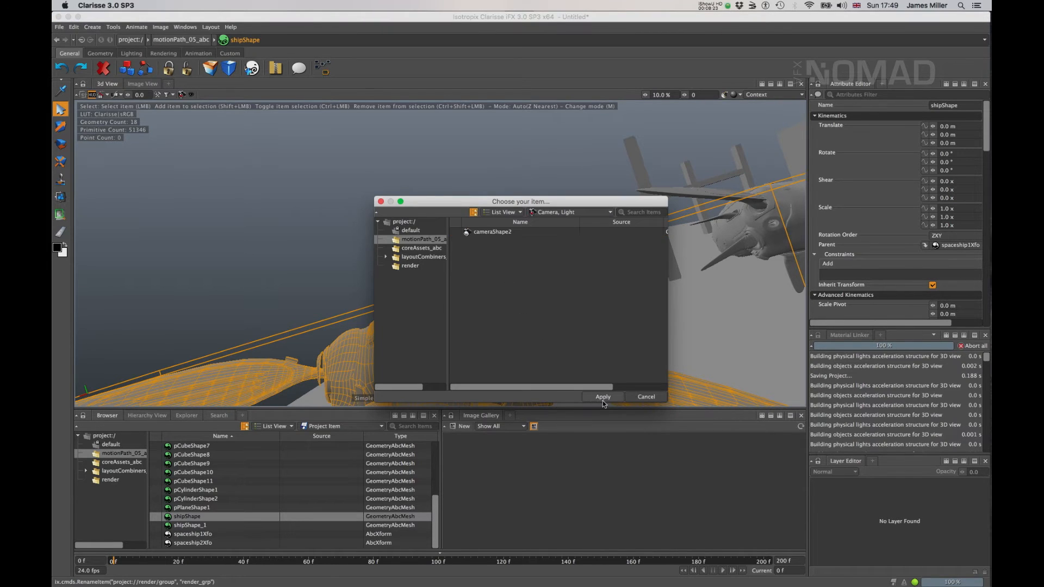
left_click(602, 396)
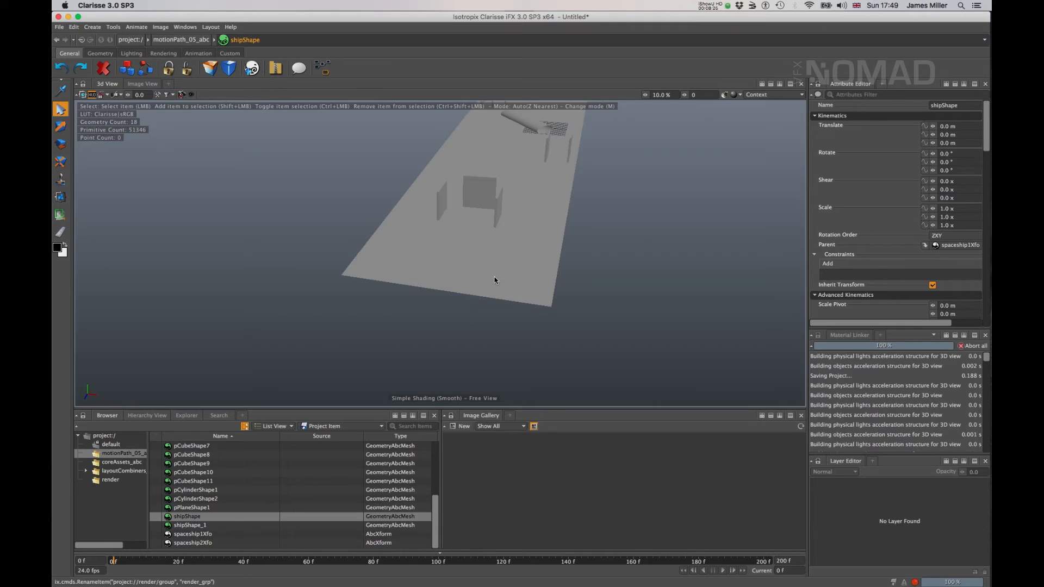
key("f")
left_click(424, 238)
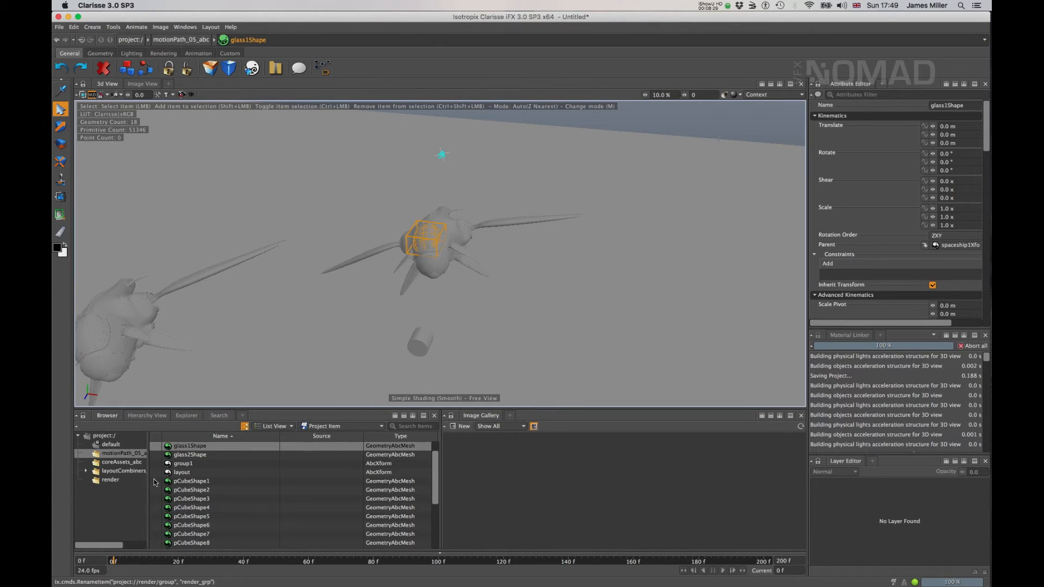
Create a new group in the motionPath_05_abc context
scroll(287, 512, "down", 3)
right_click(264, 507)
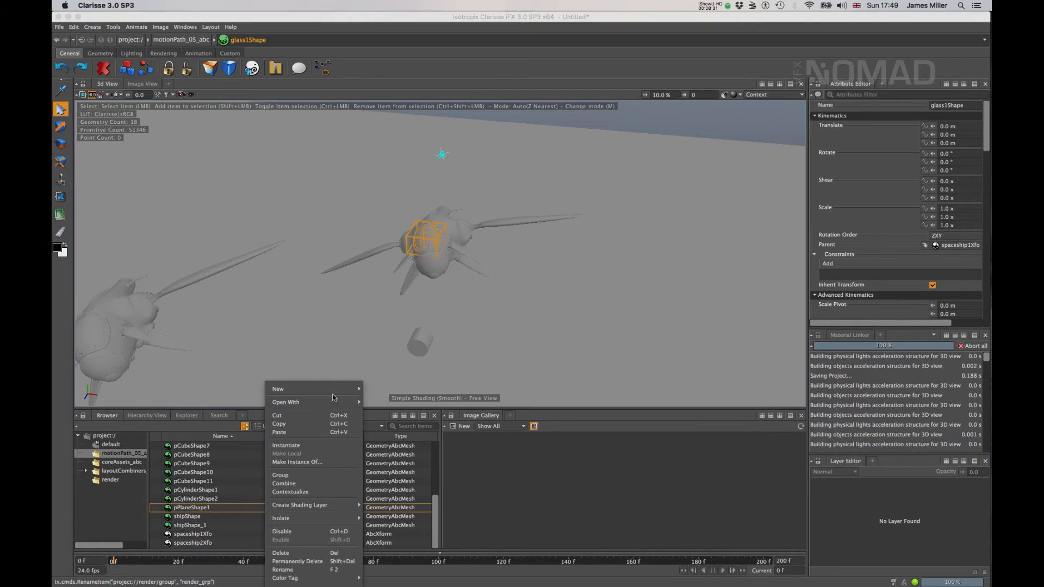
mouse_move(344, 389)
left_click(436, 477)
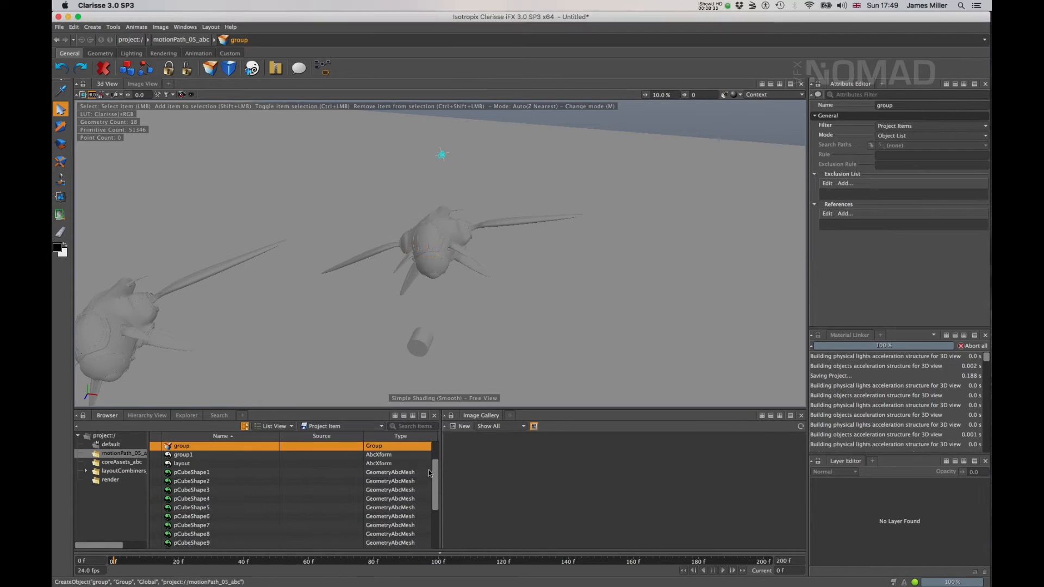
Name the new group ships_grp and add shipShape_1, shipShape, glass1Shape and glass2Shape to its references
type("ships_")
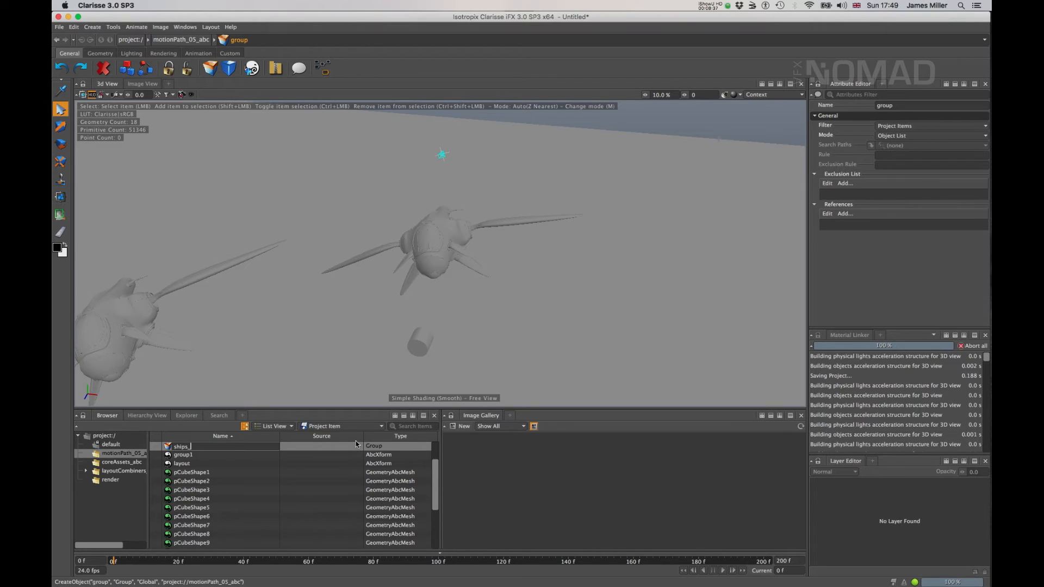
key("Return")
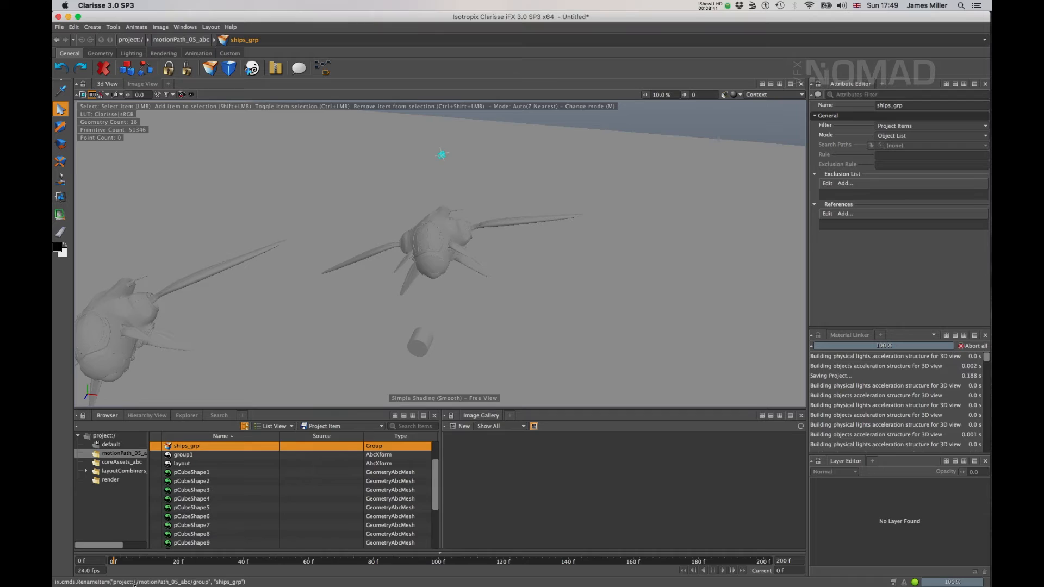
scroll(201, 519, "down", 3)
left_click_drag(196, 526, 863, 228)
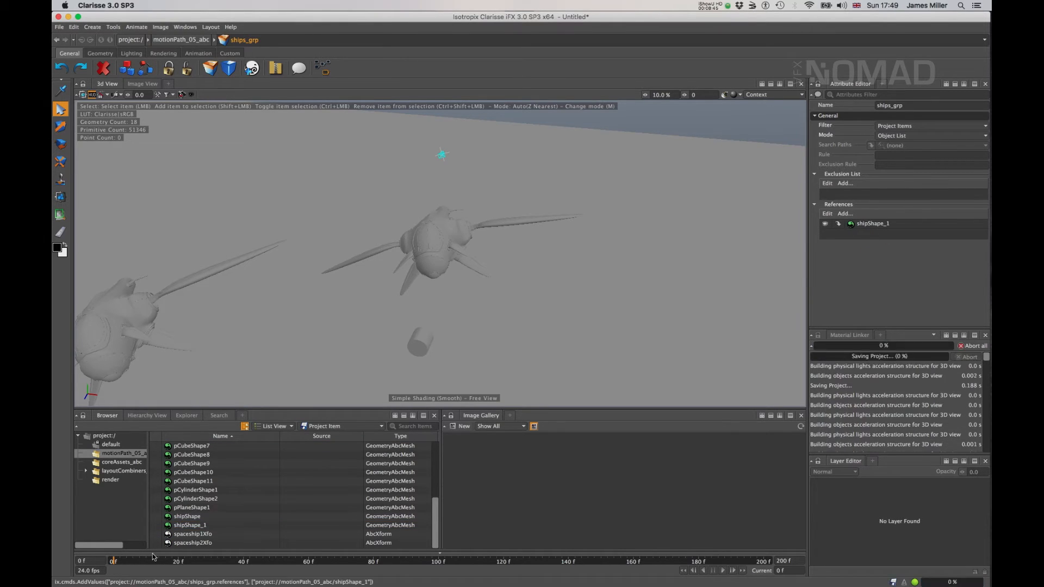
left_click_drag(188, 516, 871, 238)
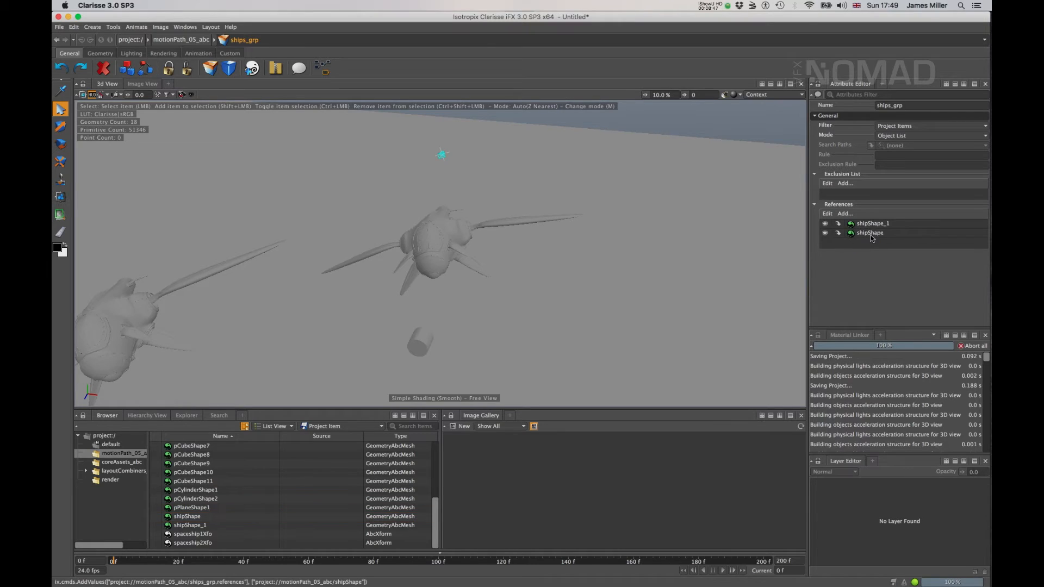
scroll(225, 531, "up", 5)
left_click_drag(191, 463, 928, 246)
left_click_drag(213, 474, 913, 244)
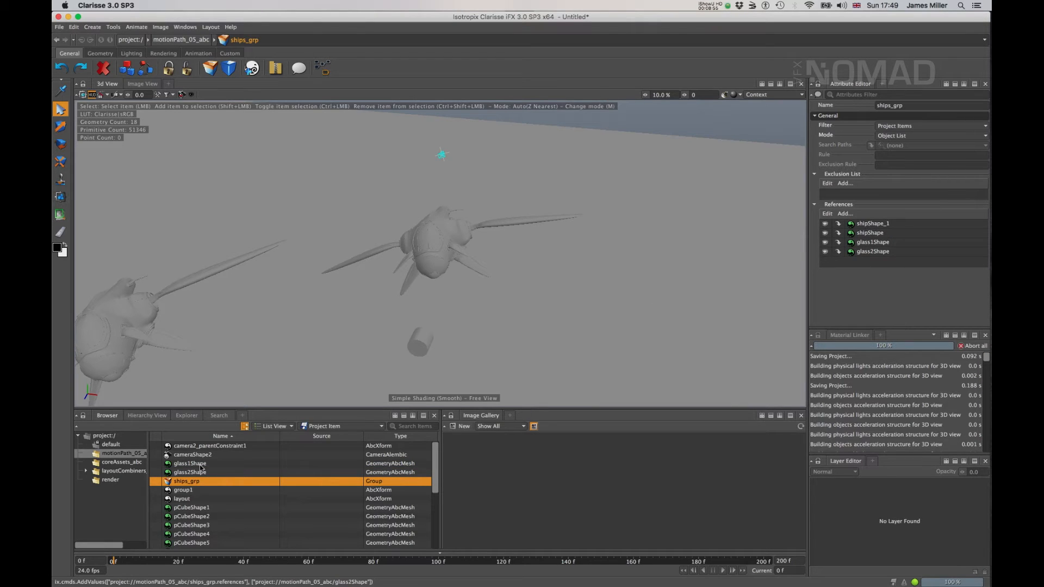
Display only ships_grp in the 3D view and frame glass1Shape so both ships are in view
scroll(202, 470, "down", 1)
scroll(203, 525, "up", 1)
right_click_drag(171, 367, 289, 328, "alt")
left_click_drag(194, 482, 783, 95)
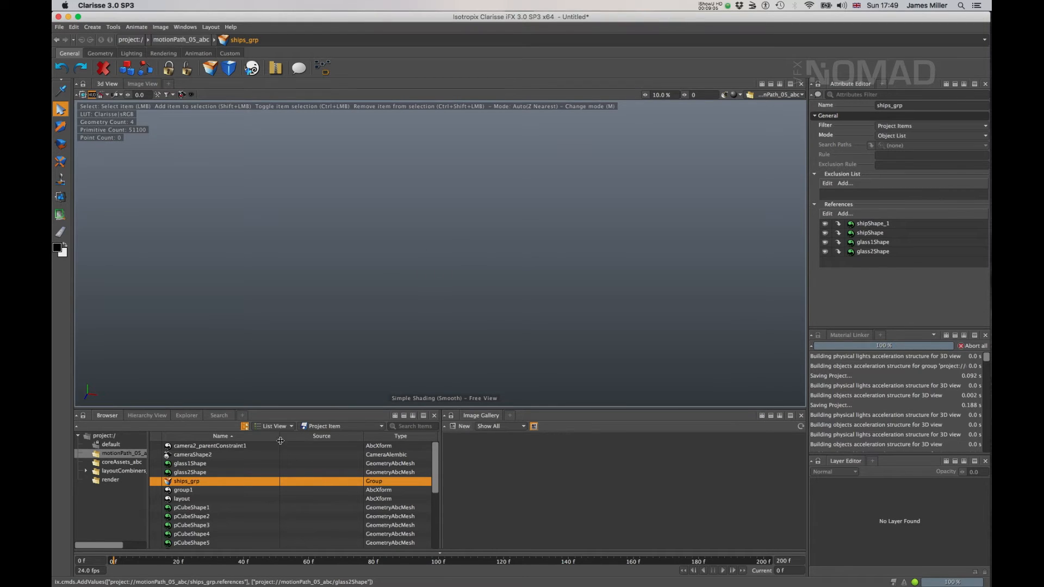
left_click(220, 463)
key("f")
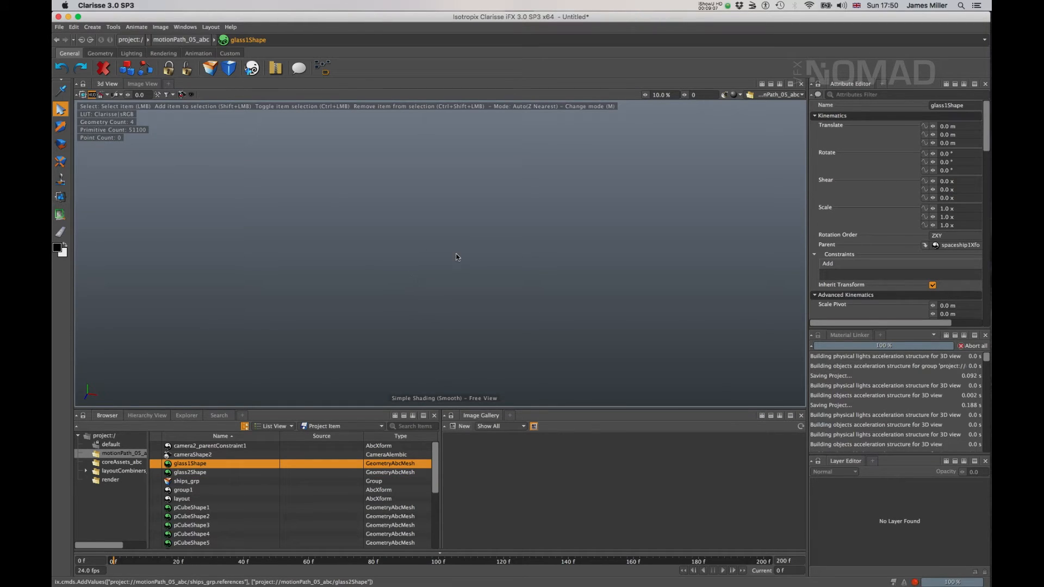
mouse_move(511, 287)
left_mouse_down("alt")
mouse_move(513, 297)
mouse_move(501, 284)
left_mouse_up("alt")
scroll(501, 285, "down", 10)
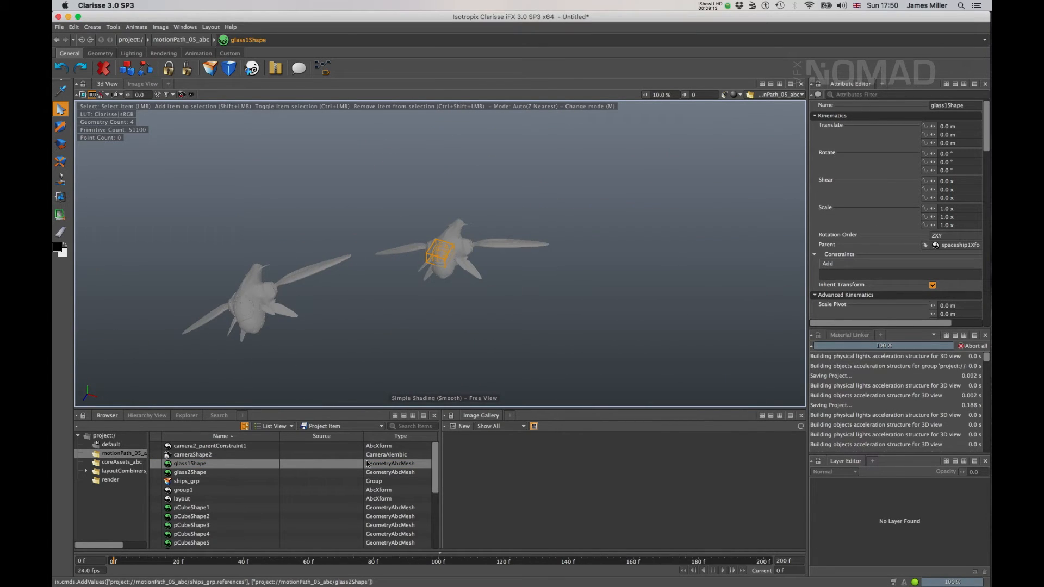
Create a group named layout_grp in the layoutCombiners_03 context
left_click(130, 462)
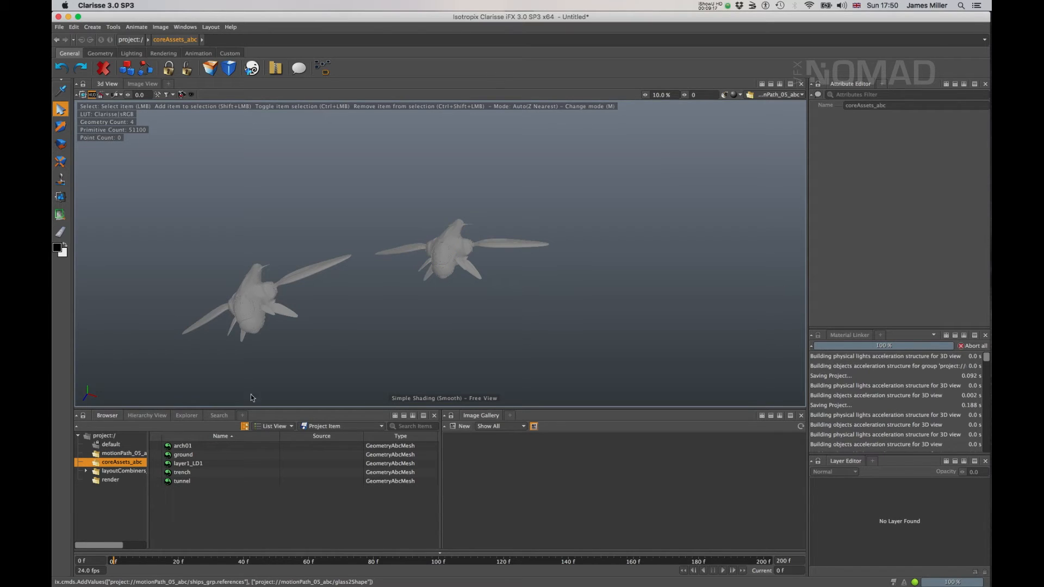
left_click(131, 471)
scroll(198, 481, "down", 5)
scroll(205, 485, "up", 5)
right_click(204, 482)
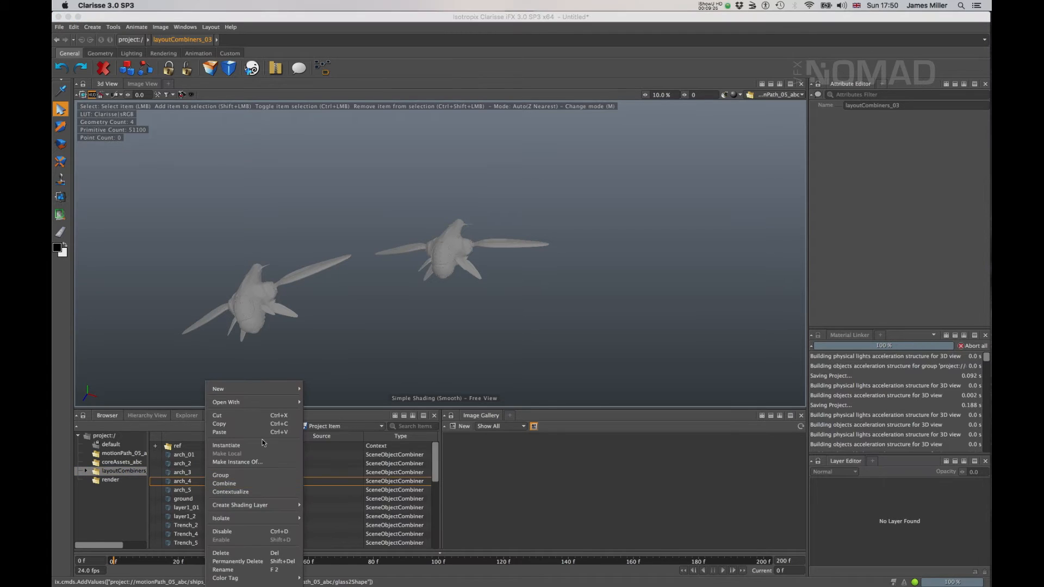
mouse_move(282, 389)
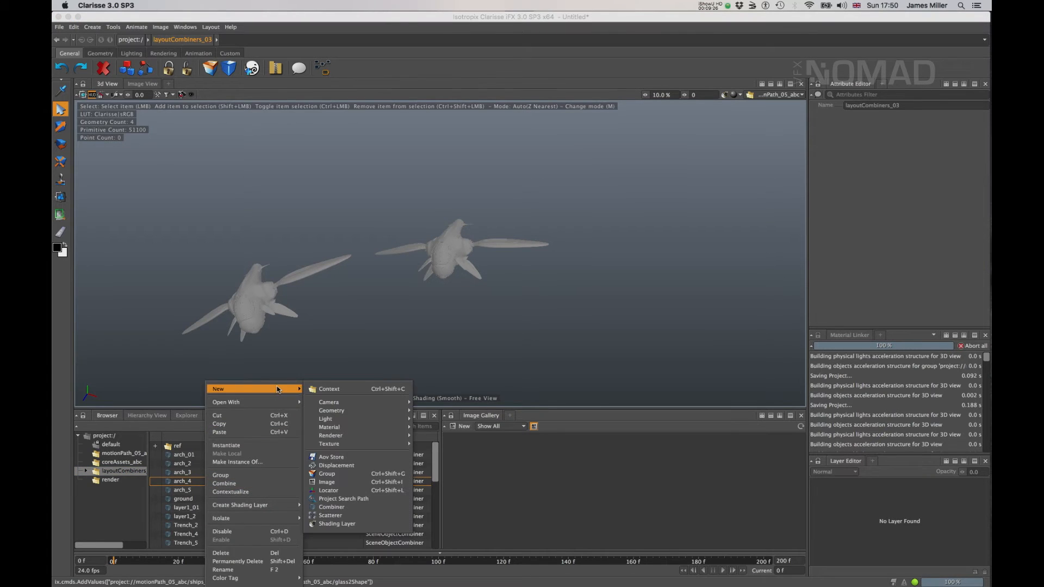
left_click(354, 475)
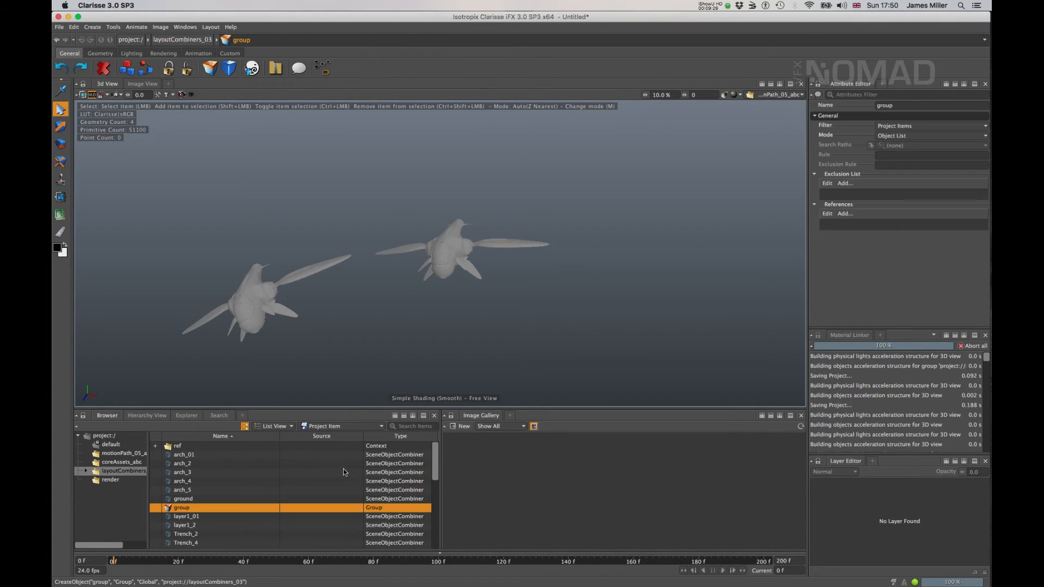
type("layout_grp")
key("Return")
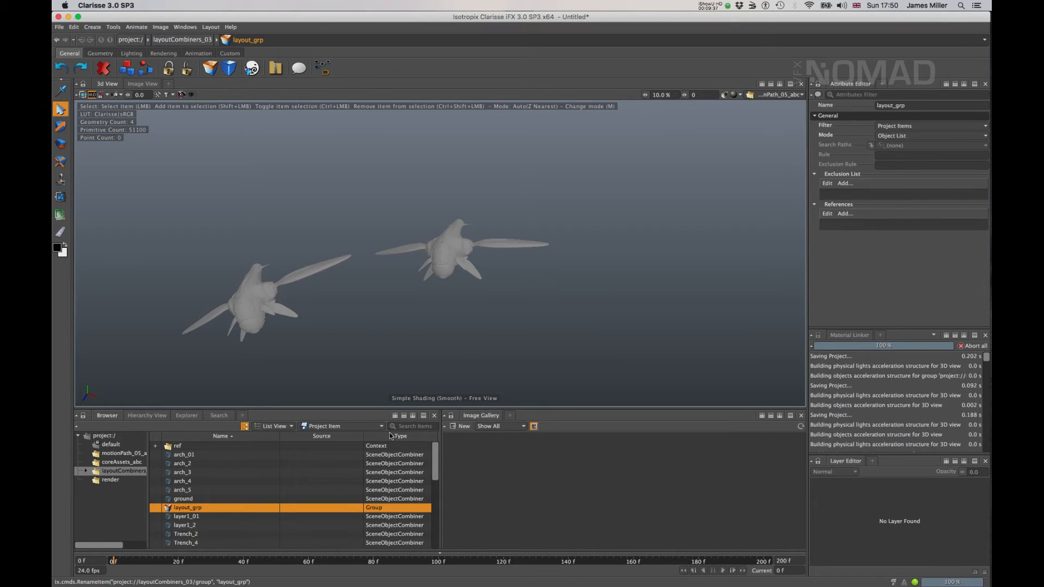
Set layout_grp to Rule mode with the rule ./* to collect its context's items
left_click(896, 136)
left_click(897, 156)
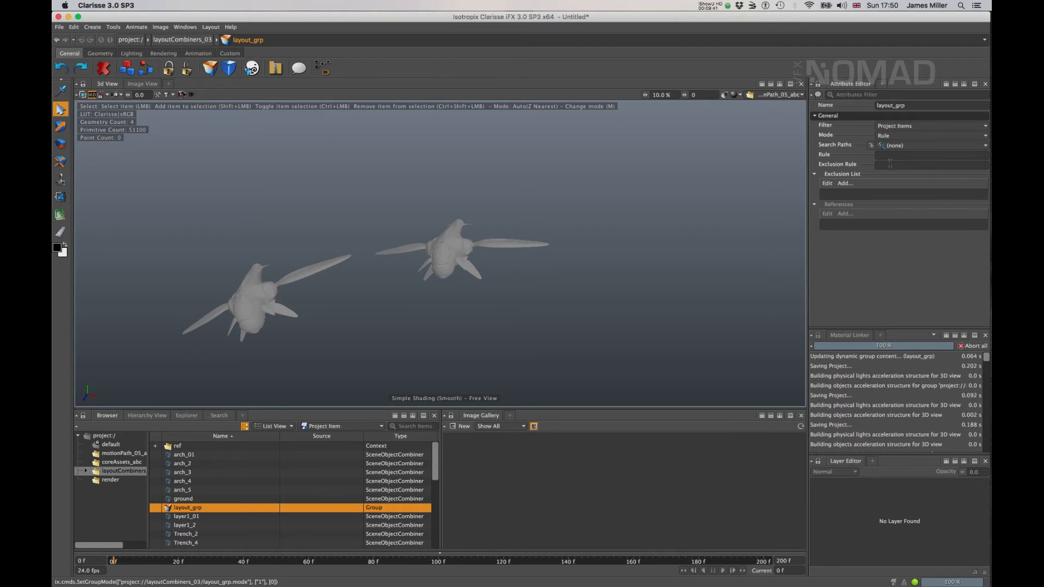
left_click(888, 156)
type(".")
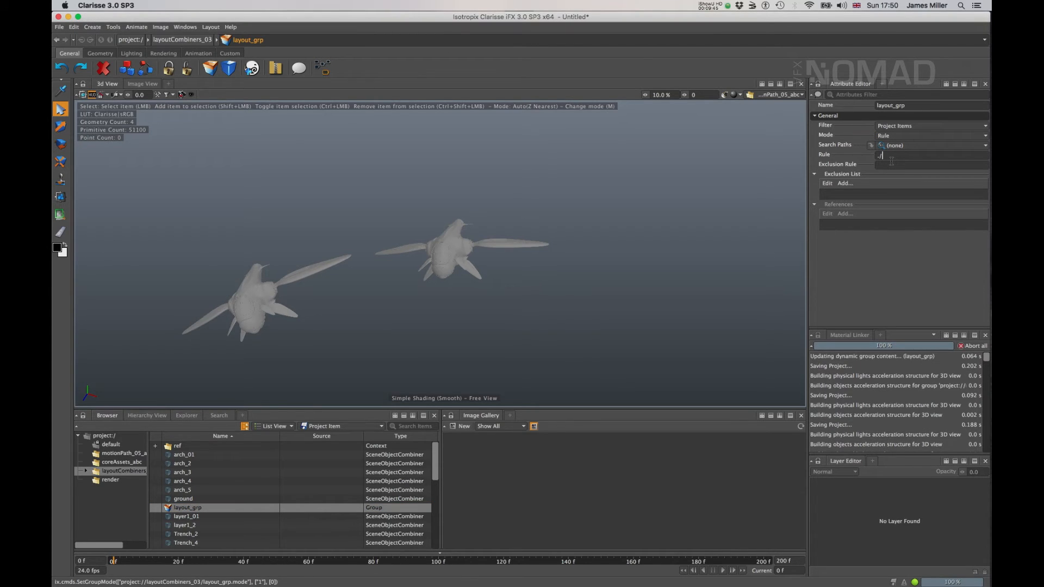
type("/*")
key("Tab")
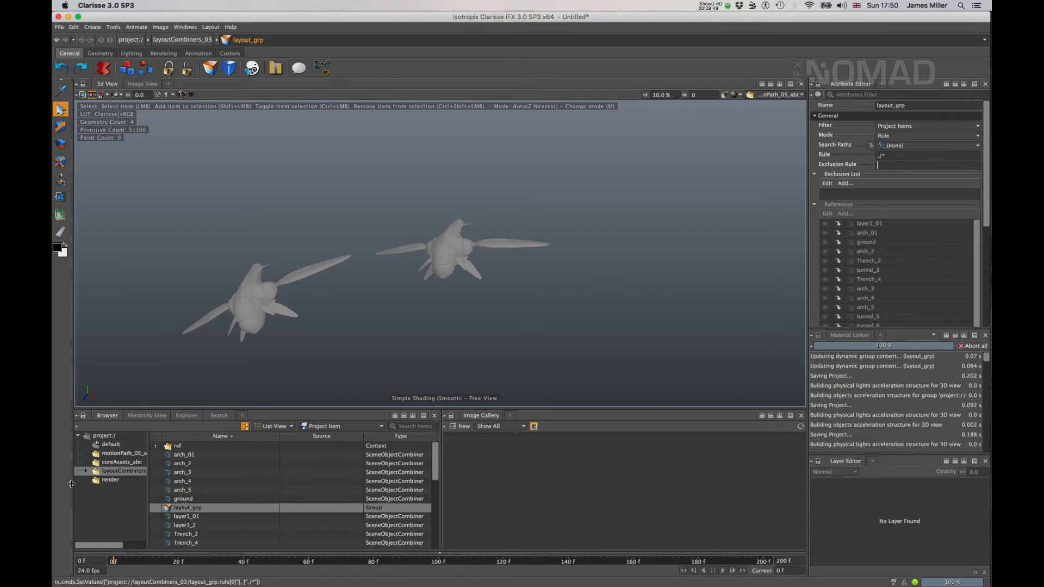
Add layout_grp from layoutCombiners_03 to the references of render_grp in the render context
left_click(111, 479)
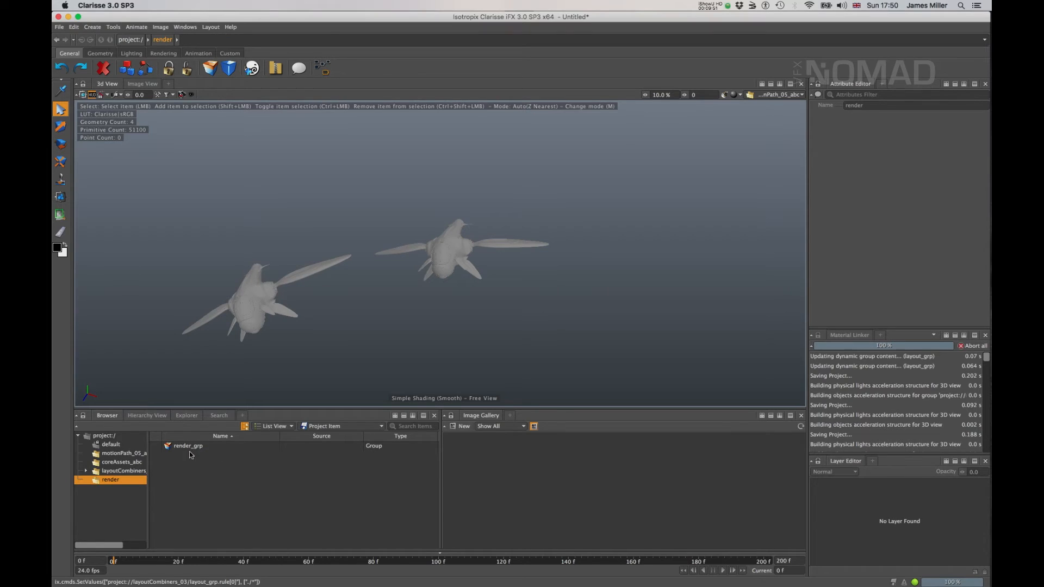
left_click(217, 445)
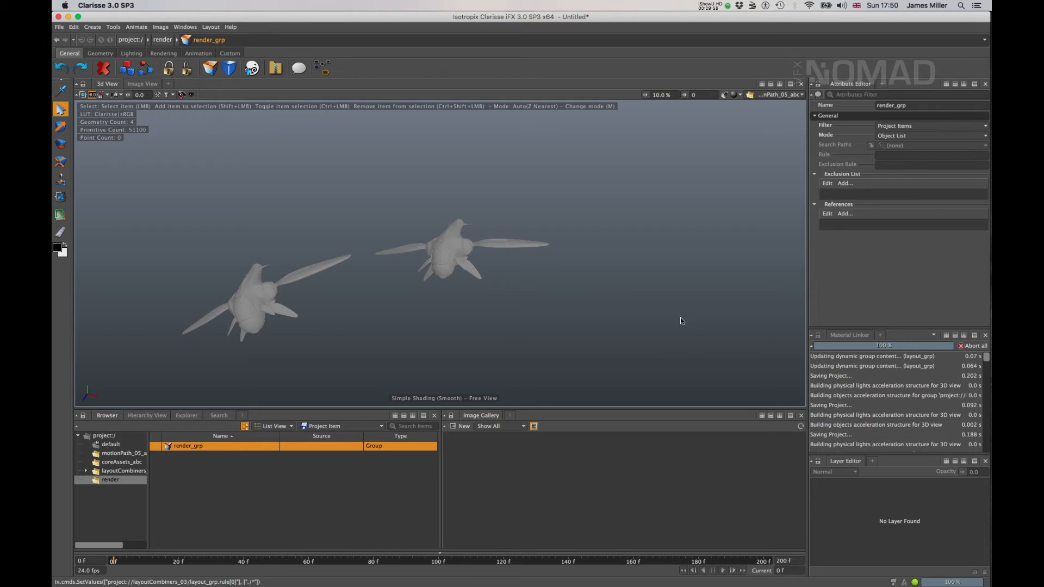
left_click(845, 214)
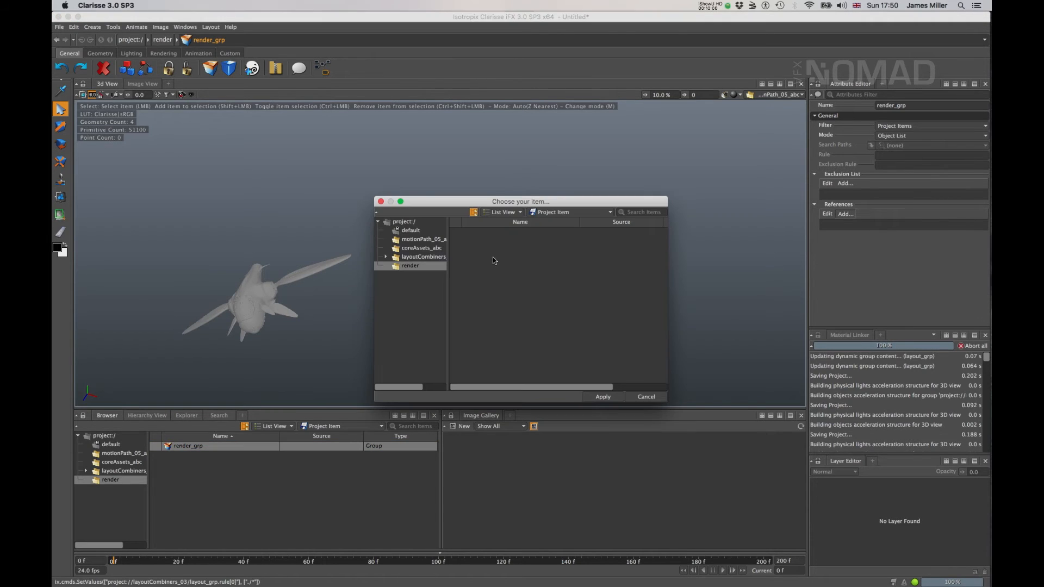
left_click(424, 257)
scroll(489, 245, "down", 5)
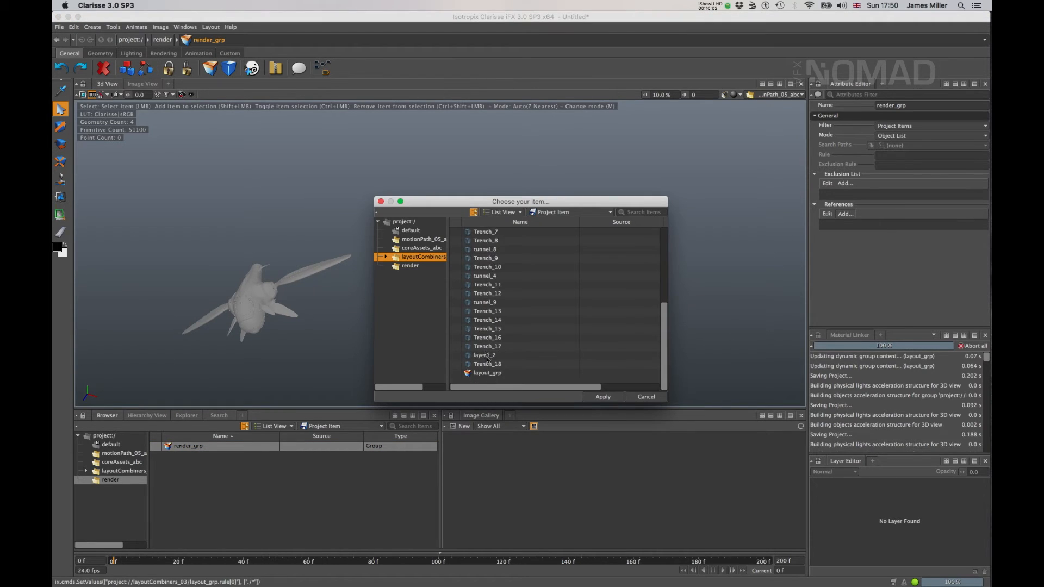
left_click(486, 373)
left_click(603, 396)
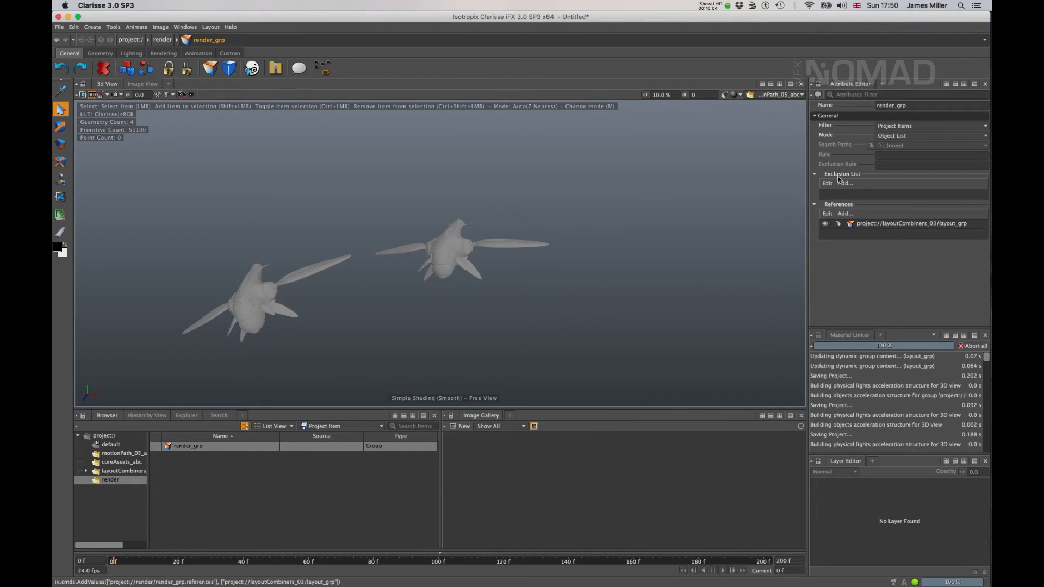
Add ships_grp from motionPath_05_abc to the references of render_grp
left_click(845, 214)
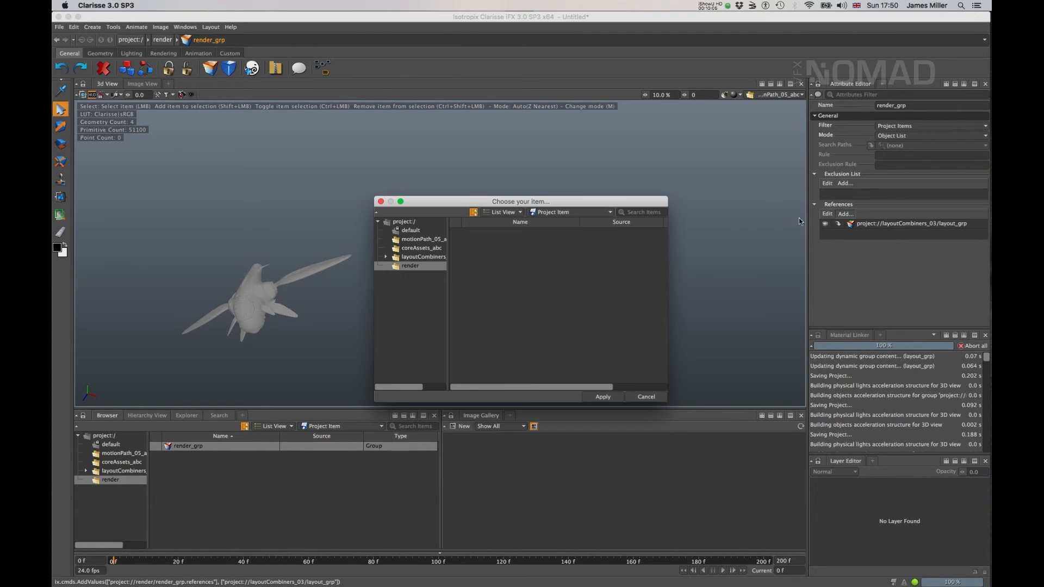
left_click(424, 239)
scroll(544, 301, "down", 3)
scroll(544, 301, "down", 1)
left_click(490, 373)
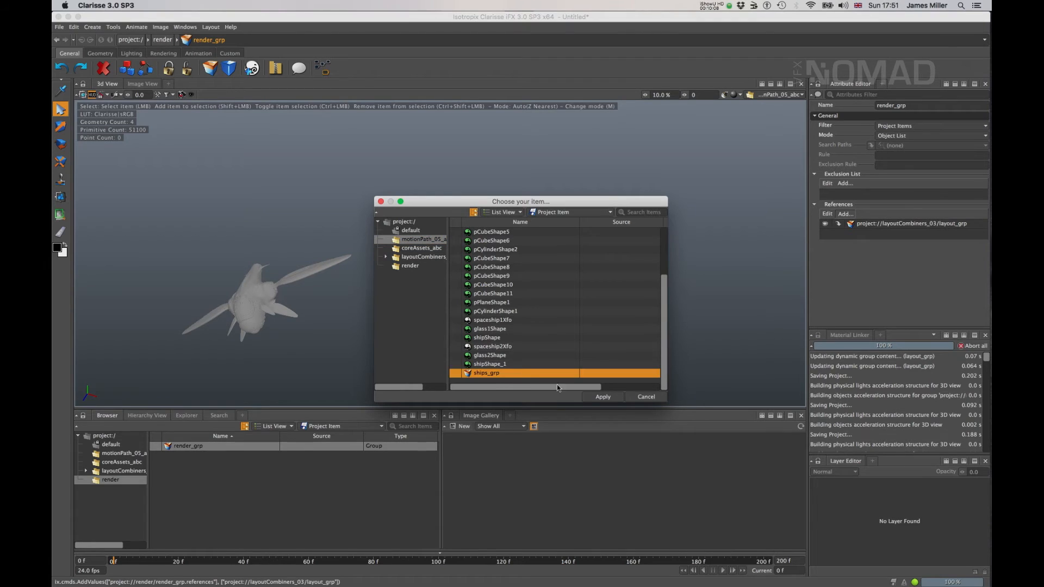
left_click(603, 397)
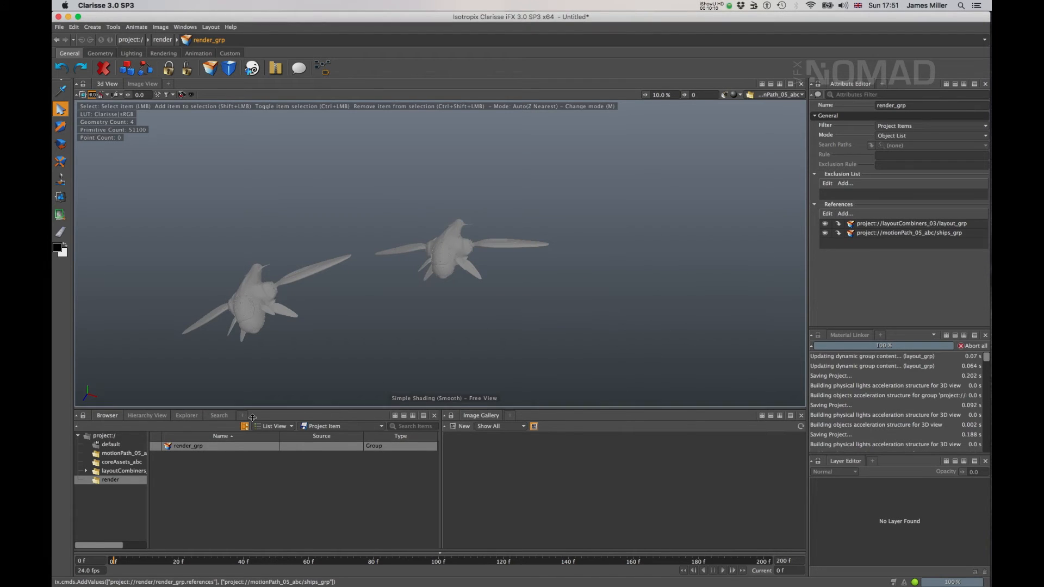
Display render_grp in the 3D view and look through cameraShape2 of motionPath_05_abc
left_click_drag(187, 446, 798, 96)
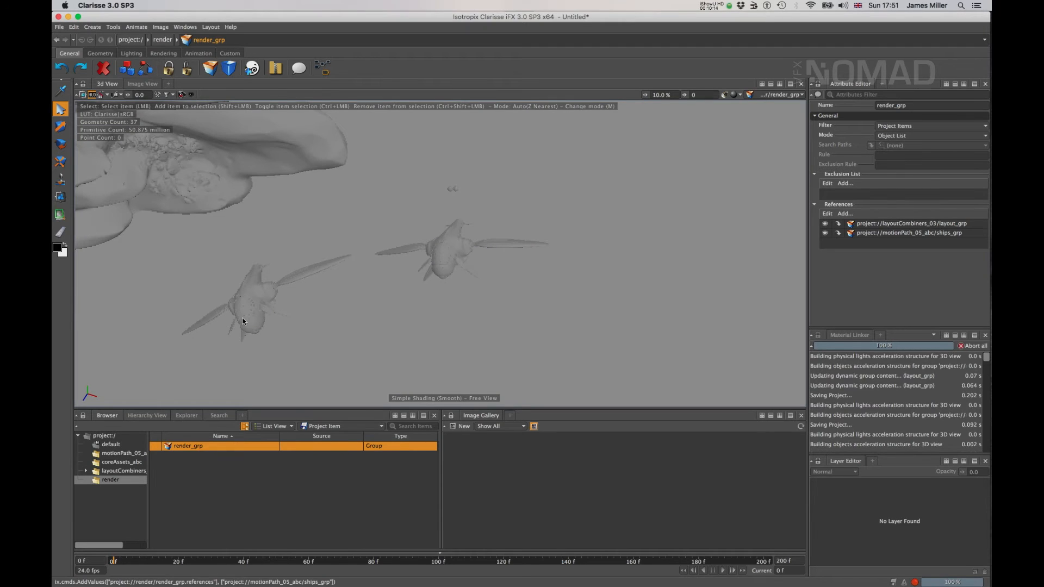
left_click(125, 453)
left_click_drag(199, 451, 402, 175)
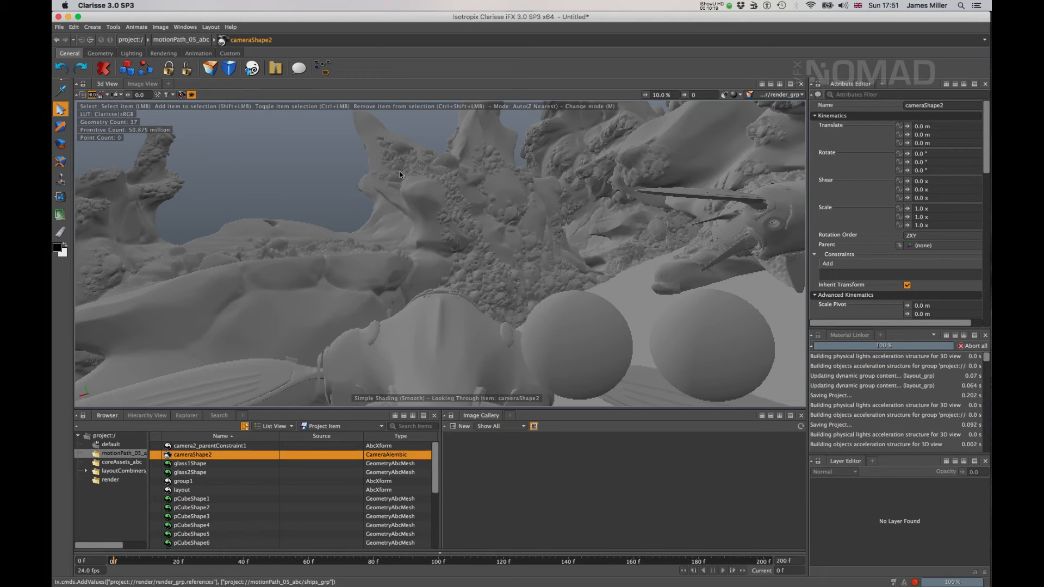
Scrub through the timeline to check the animation through the camera, then return to frame 0
left_click_drag(120, 560, 316, 561)
left_click_drag(429, 548, 472, 551)
left_click_drag(566, 558, 685, 569)
left_click(683, 570)
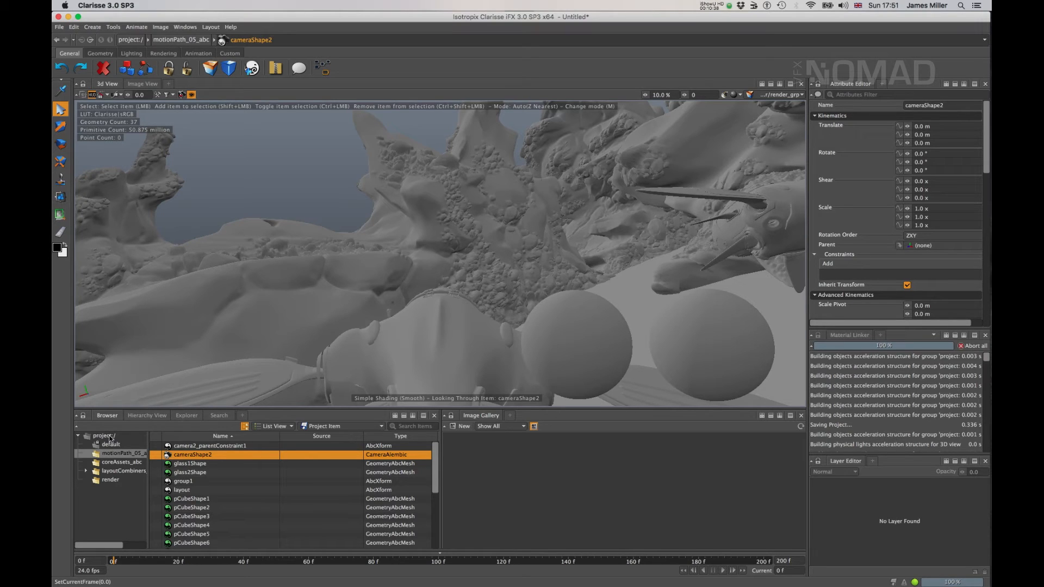
Import the project file scatterClusters_03.project at the project root
left_click(106, 436)
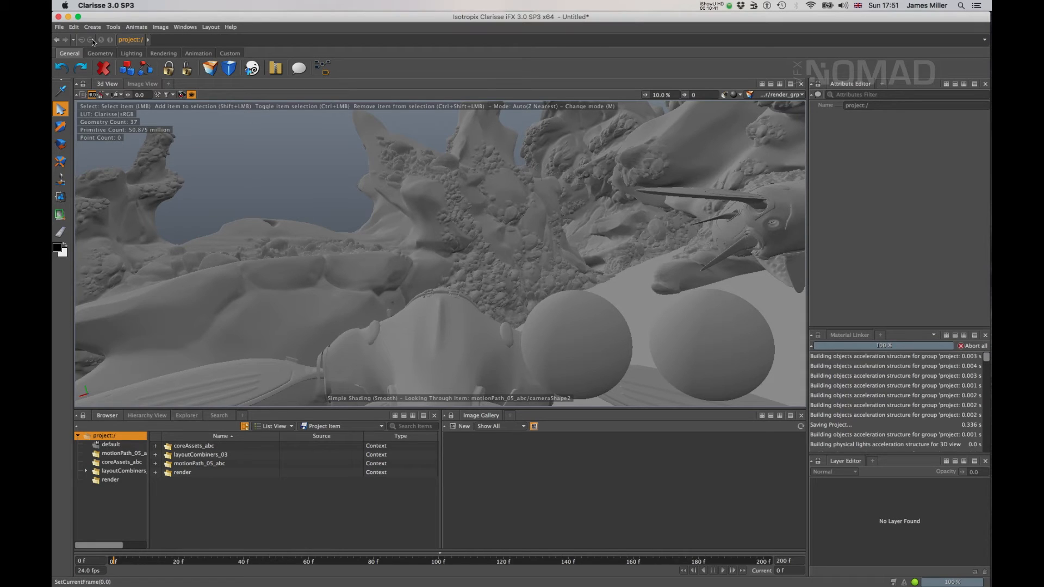
left_click(59, 27)
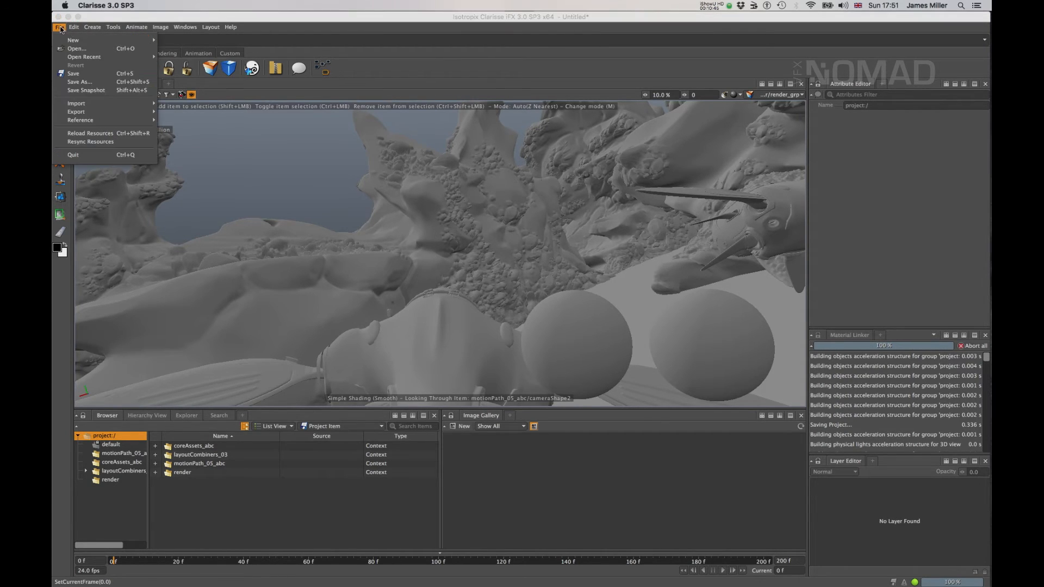
mouse_move(101, 105)
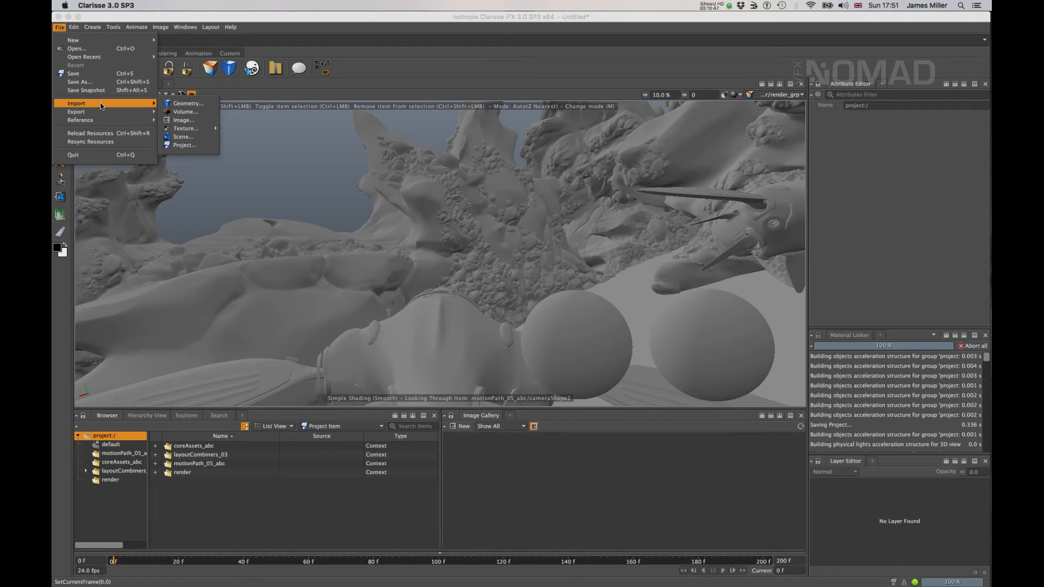
left_click(191, 146)
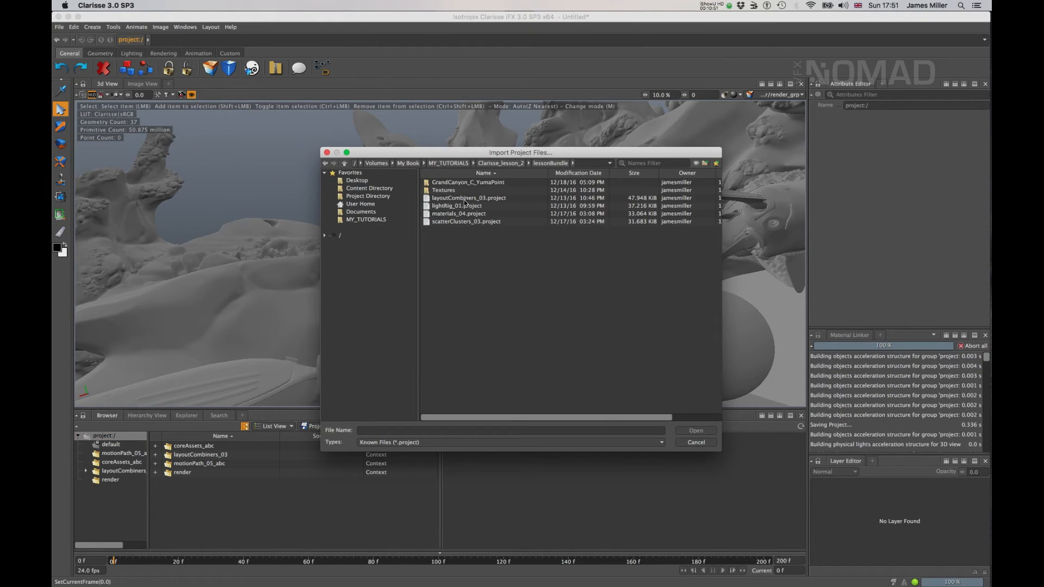
left_click(464, 223)
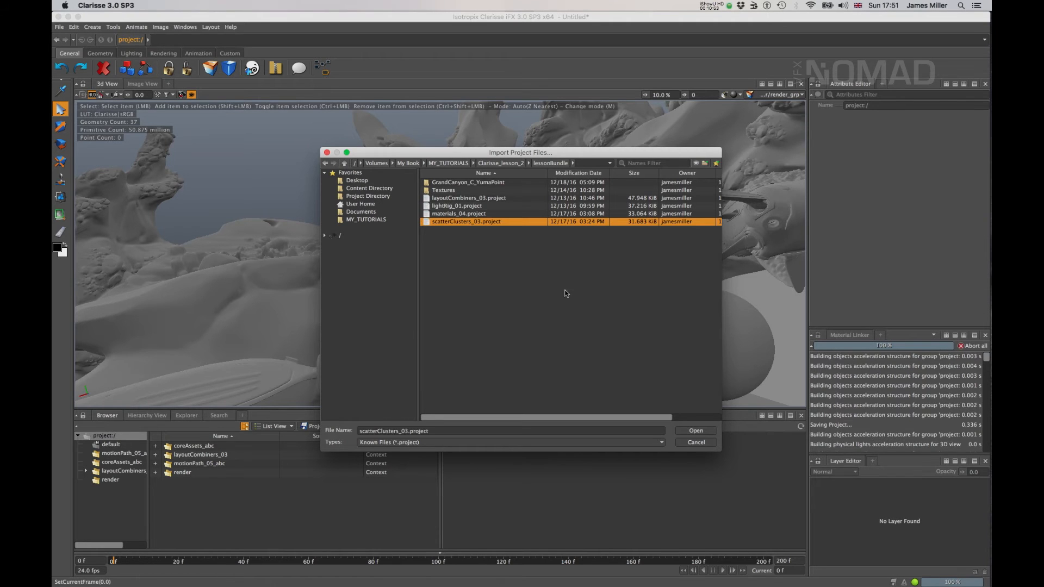
left_click(706, 434)
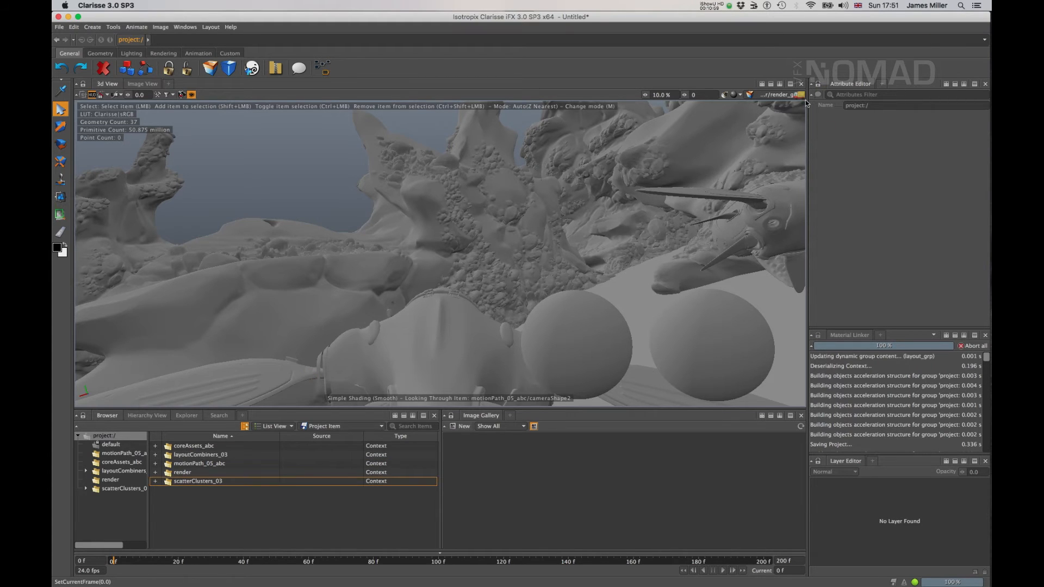
Return the 3D view to free view, limit its display to scatter content, and open the scatterClusters_03 context
left_click(191, 95)
left_click(513, 305)
left_click(604, 398)
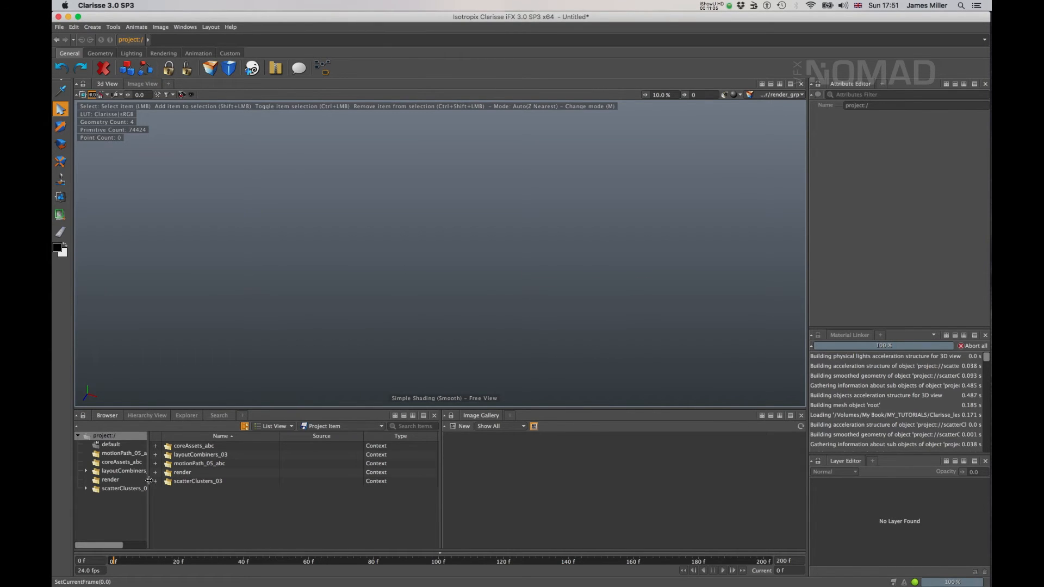
left_click(122, 488)
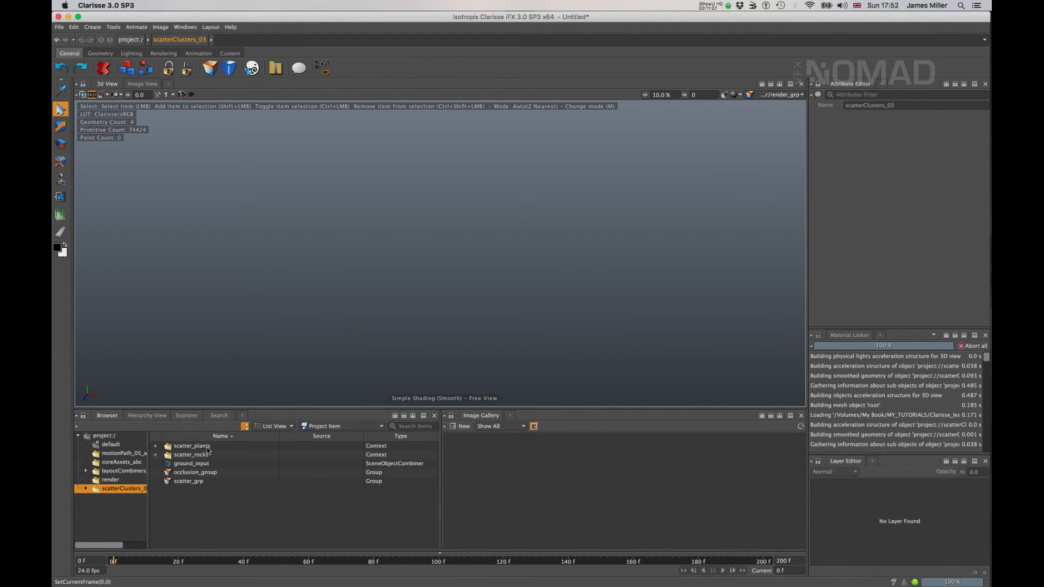
Open the scatter_plants context, review the scatterer's scattering attributes, and follow its geometry support to point_cloud
left_click(207, 446)
left_click(209, 454)
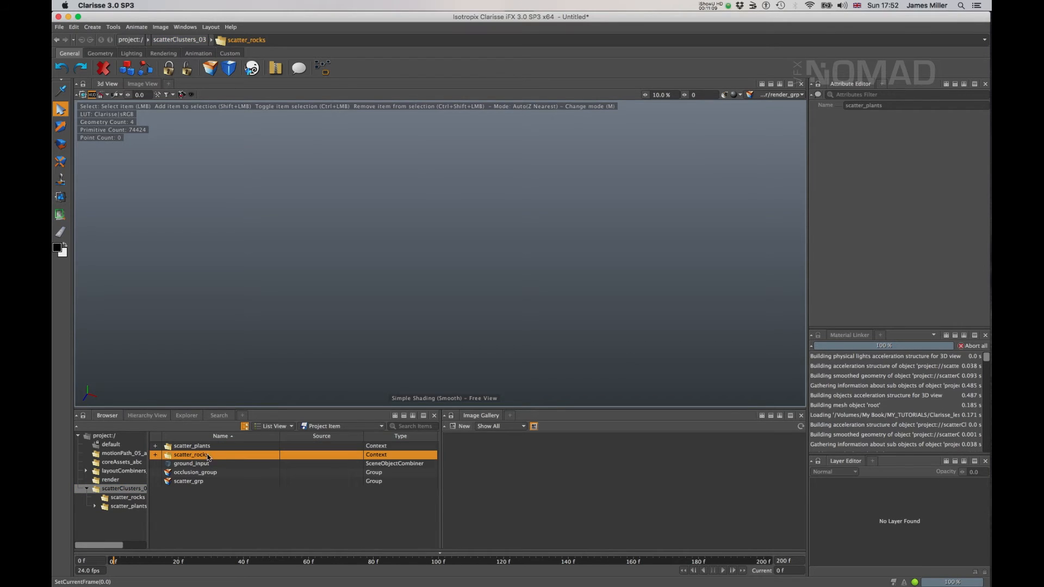
double_click(209, 446)
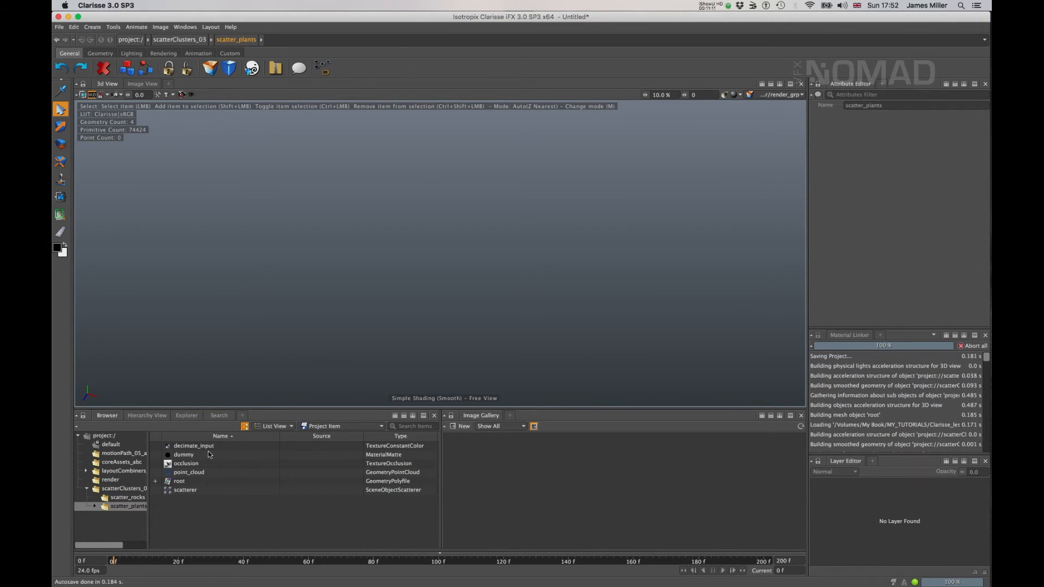
left_click(192, 490)
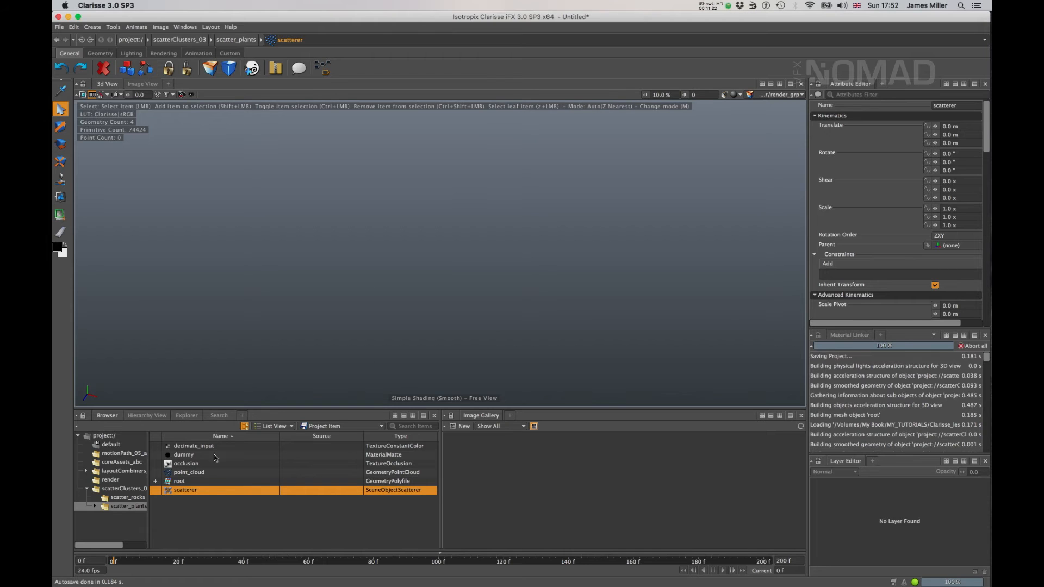
scroll(907, 199, "down", 10)
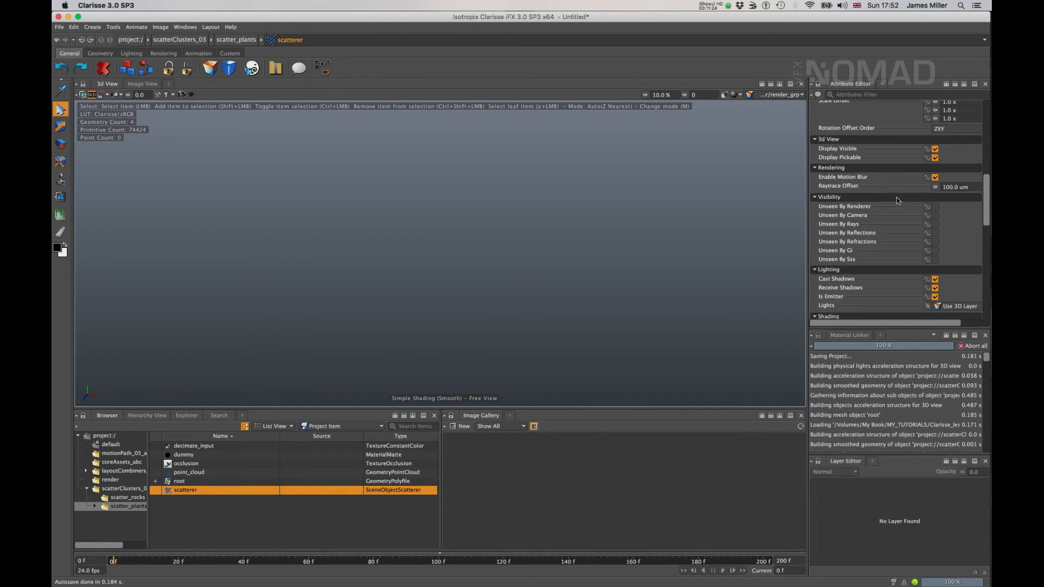
scroll(907, 162, "down", 8)
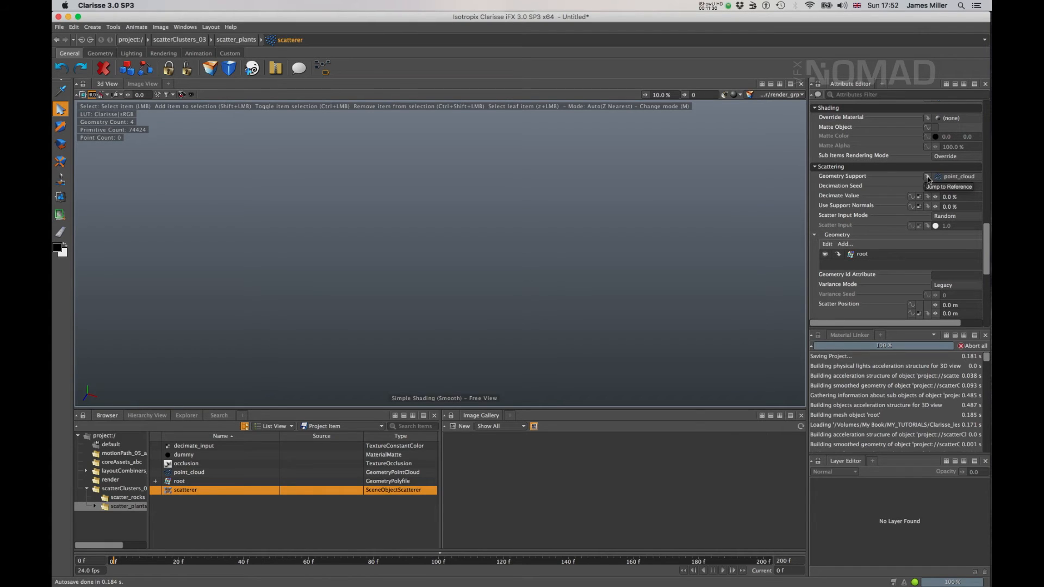
left_click(927, 178)
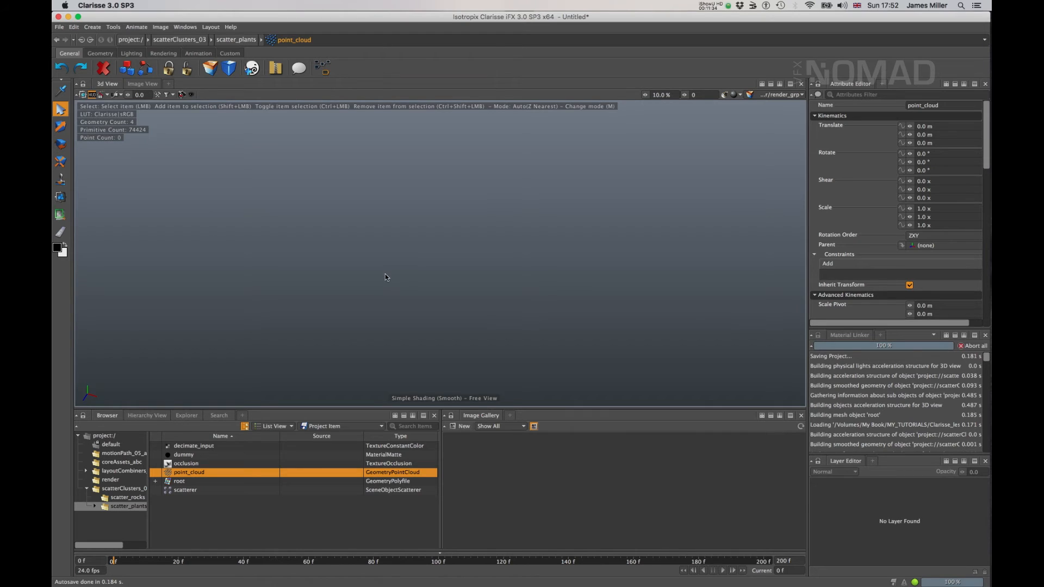
Frame the scatter source objects in the 3D view and inspect rock1 in scatter_rocks and root in scatter_plants
key("f")
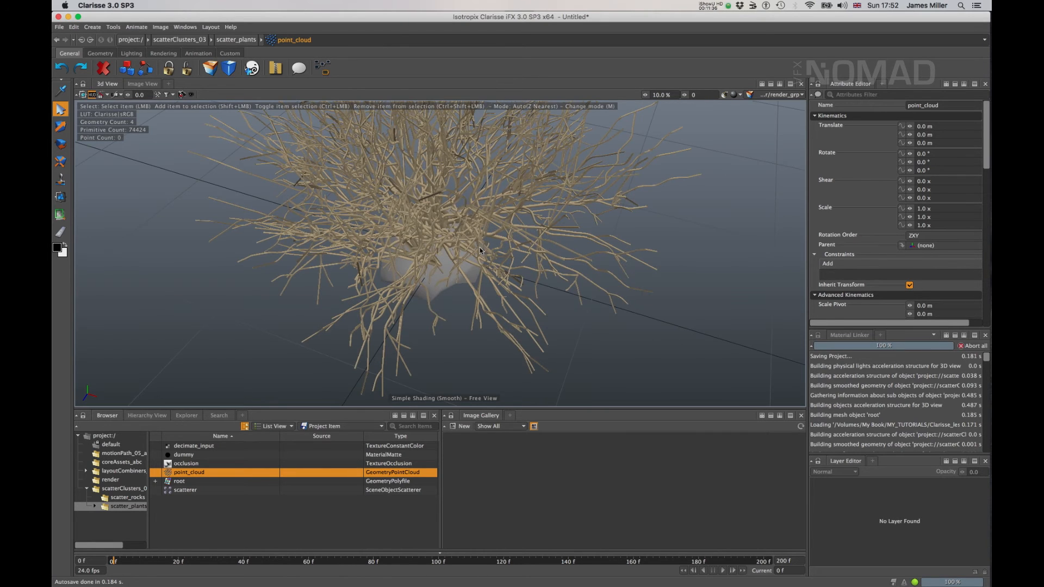
left_click_drag(523, 262, 508, 281, "alt")
scroll(523, 266, "down", 6)
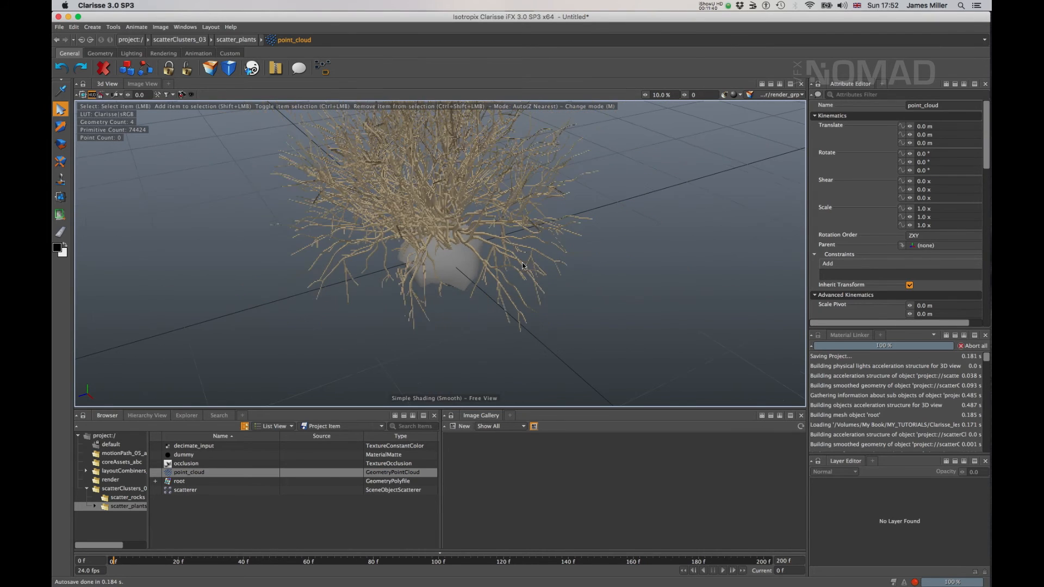
scroll(522, 264, "down", 1)
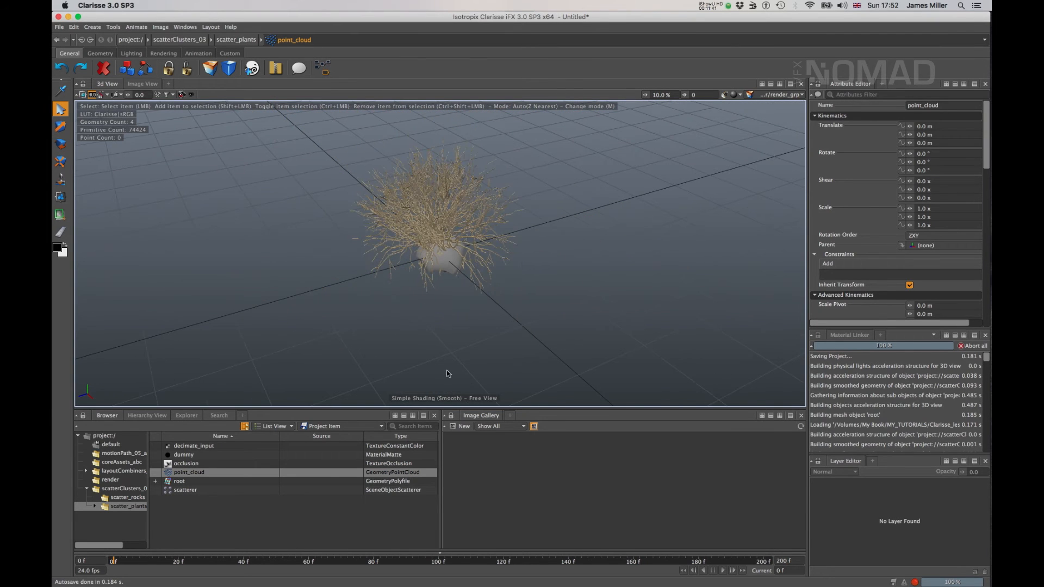
left_click(131, 498)
left_click(189, 482)
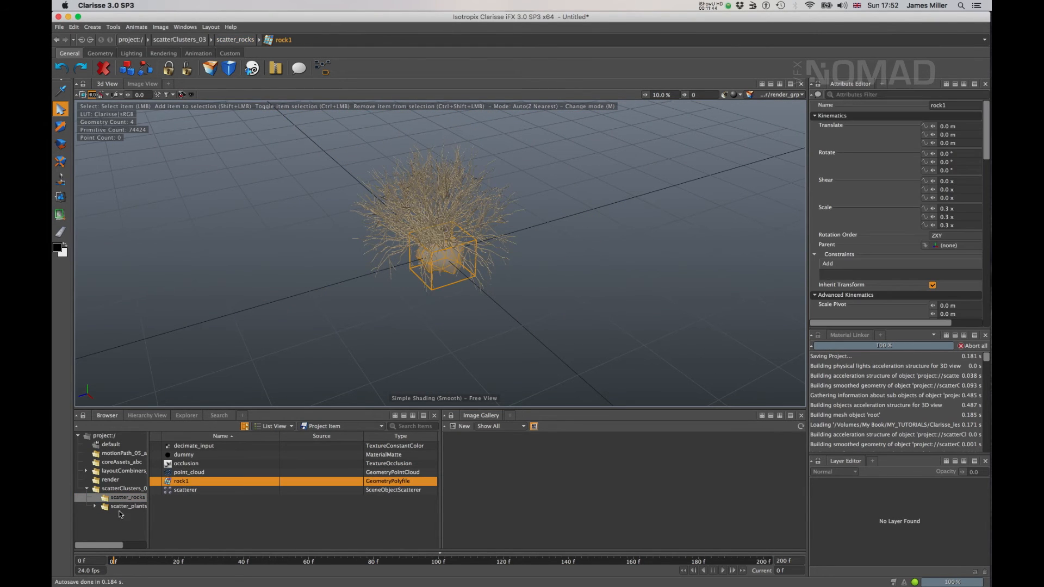
left_click(125, 506)
left_click(194, 482)
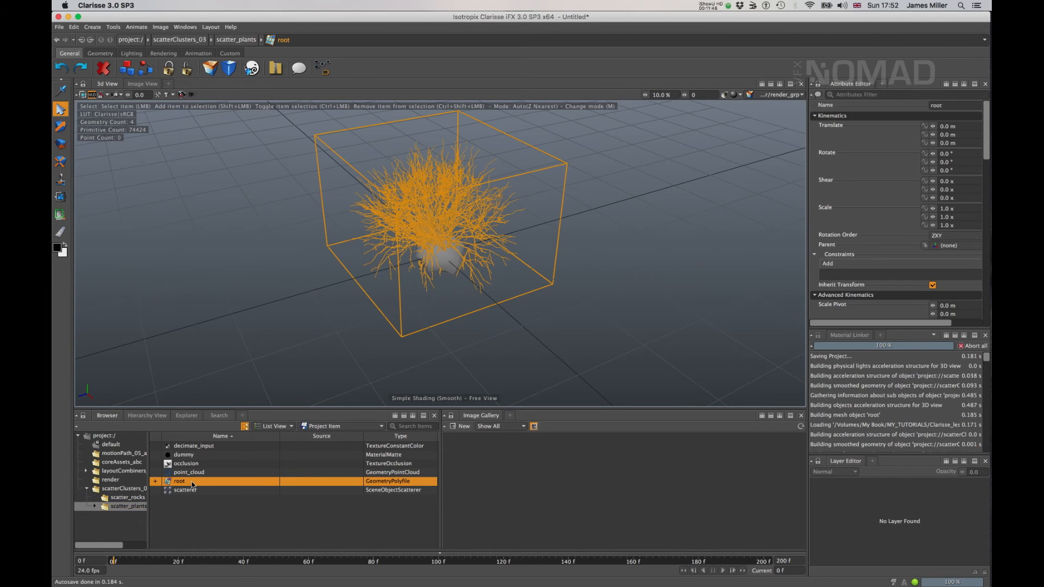
Review the scattering attributes of the scatterer and point_cloud in scatter_plants
left_click(131, 506)
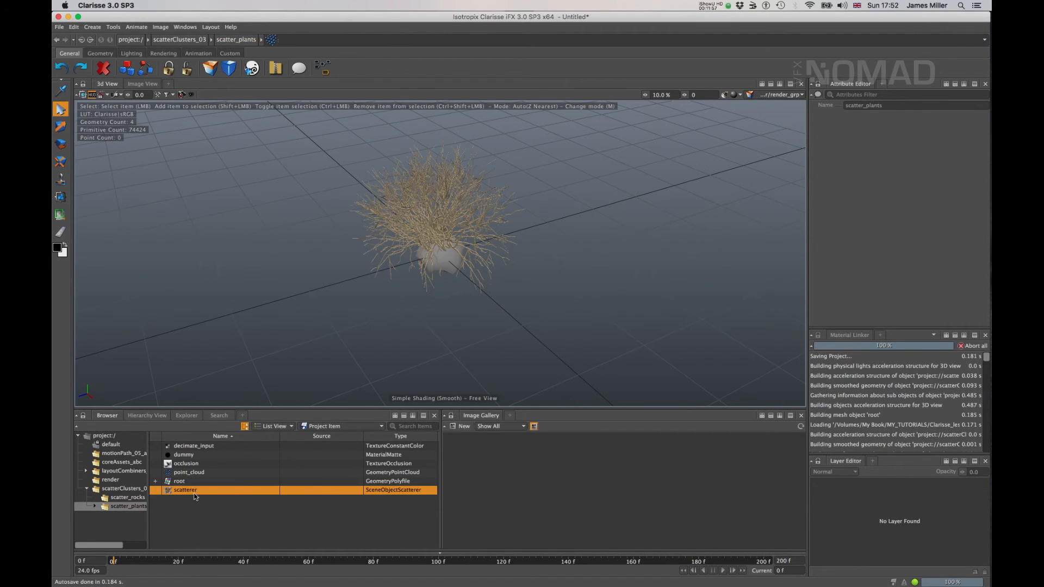
left_click(184, 489)
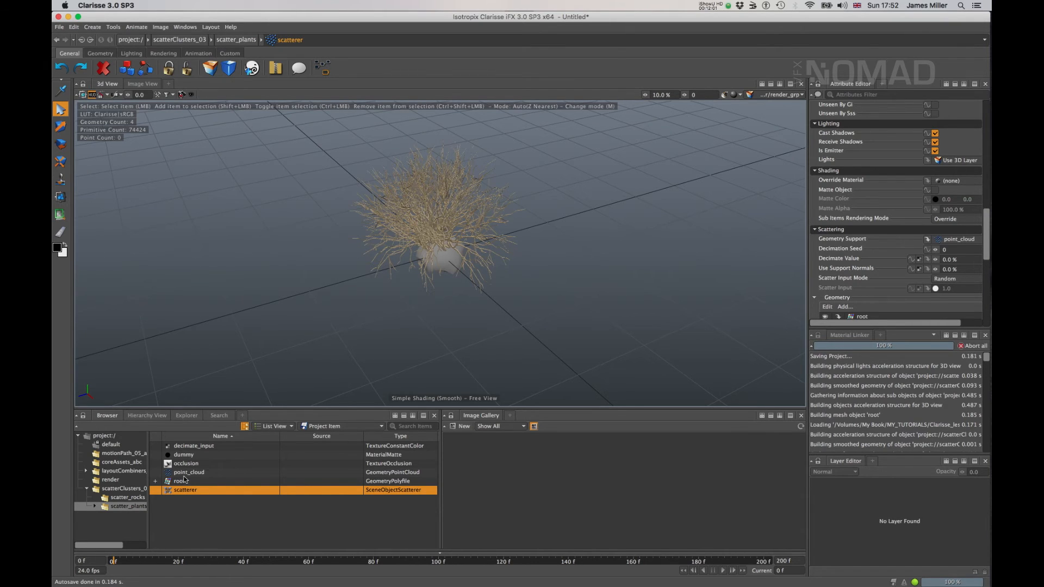
left_click(204, 471)
scroll(863, 213, "down", 10)
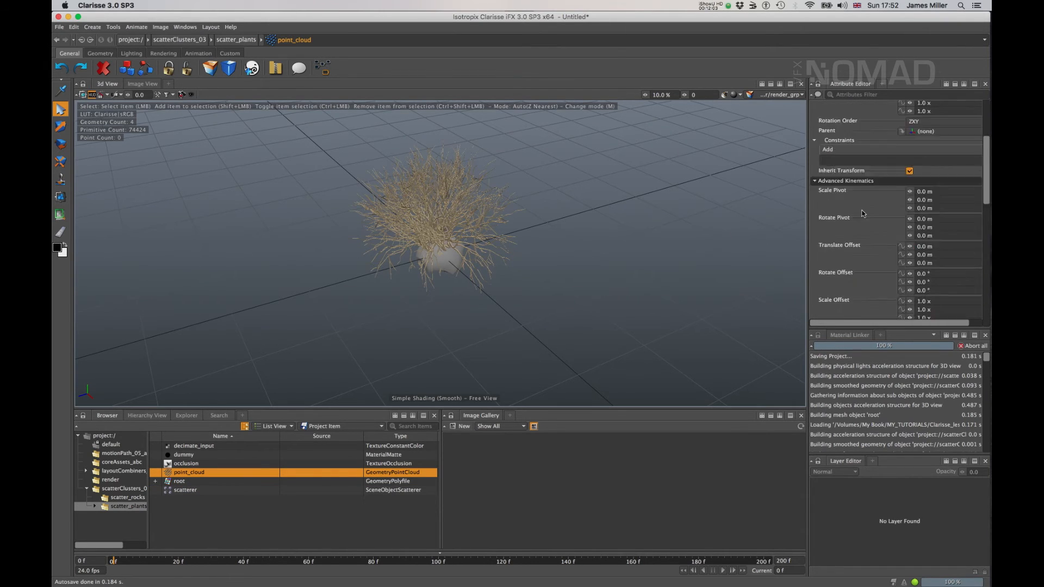
scroll(863, 214, "down", 5)
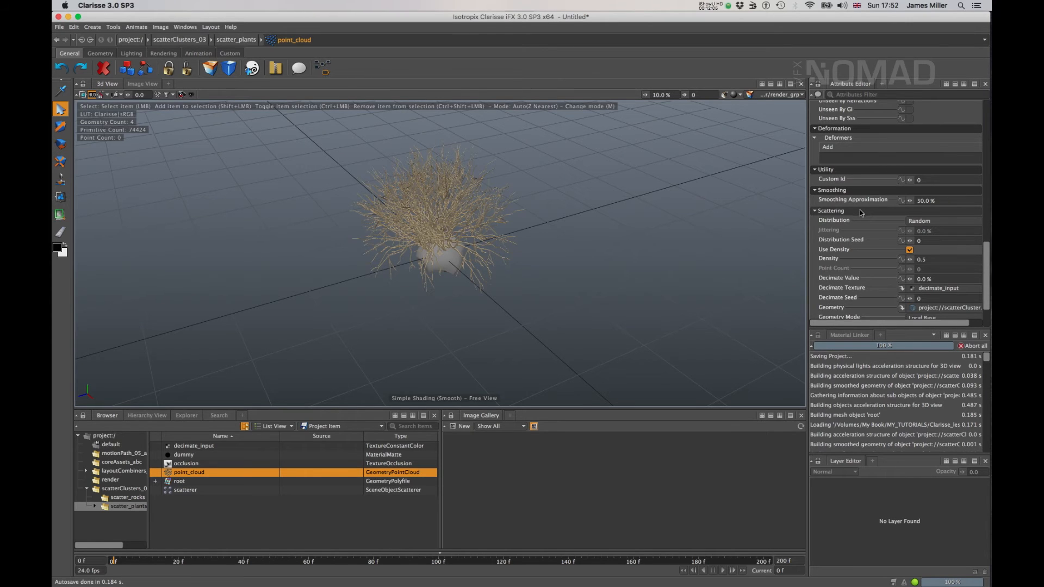
scroll(861, 214, "down", 2)
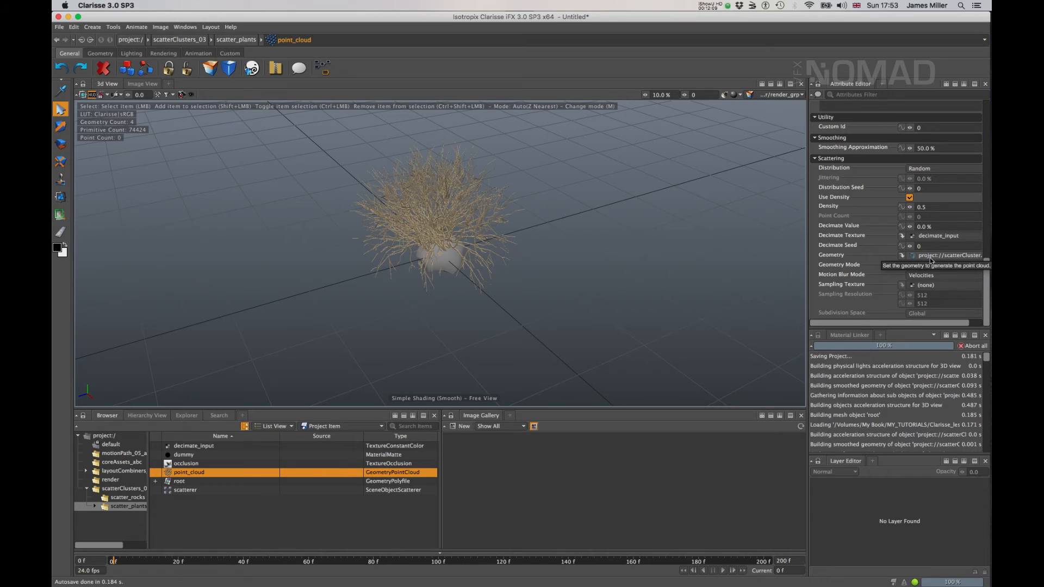
Follow point_cloud's geometry reference to ground_input and add the ground combiner from layoutCombiners_03 to its objects
left_click(901, 256)
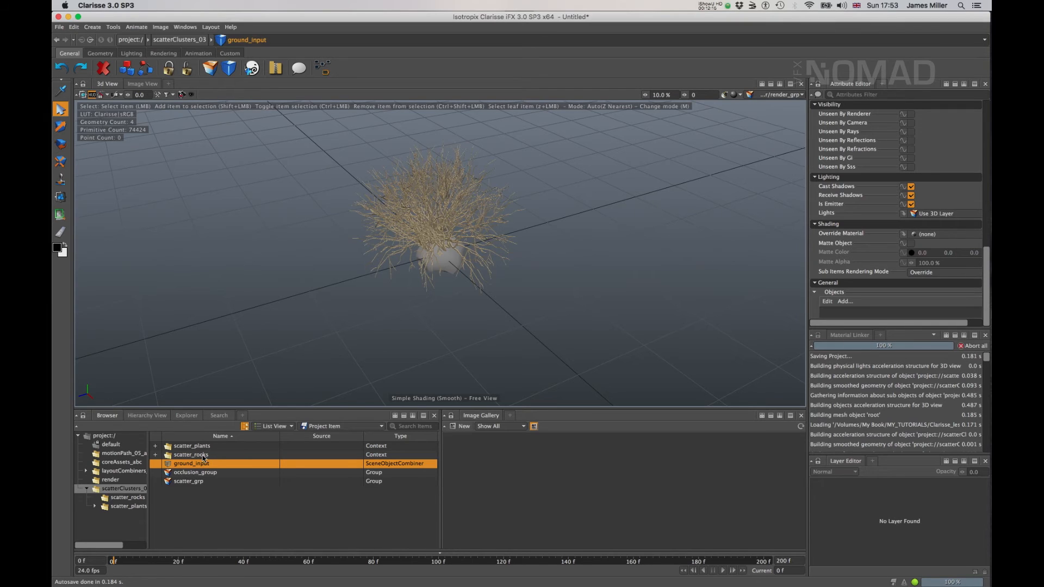
left_click(844, 301)
left_click(416, 258)
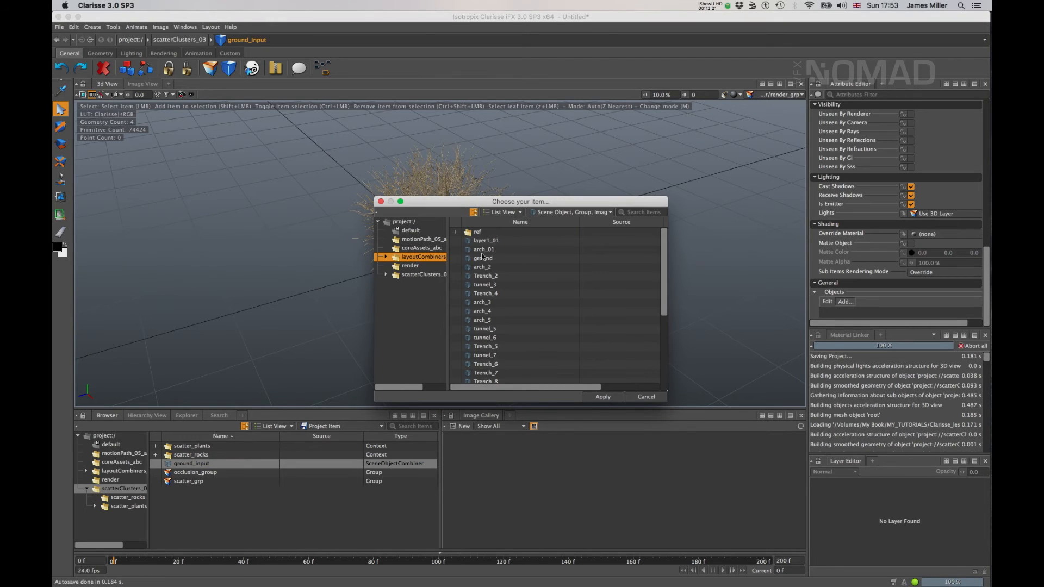
left_click(474, 259)
left_click(602, 396)
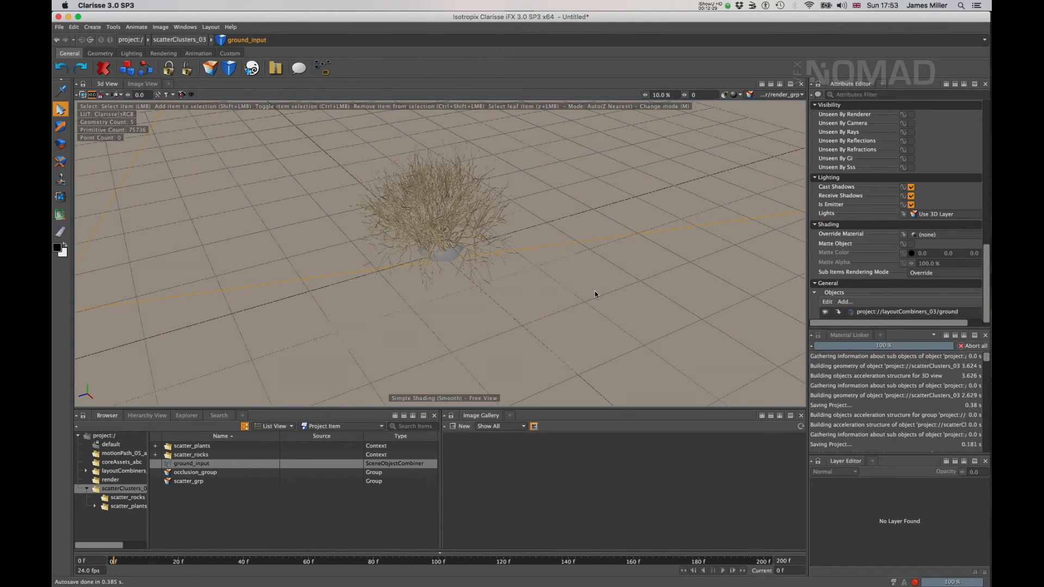
scroll(590, 296, "down", 10)
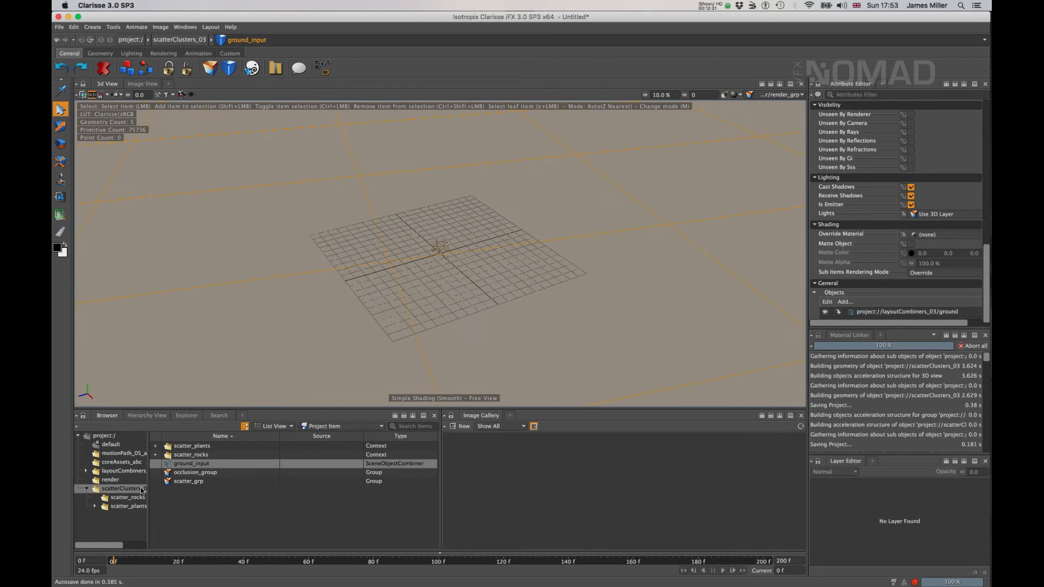
Clear the decimate texture of point_cloud in the scatter_plants context
left_click(199, 455)
double_click(201, 447)
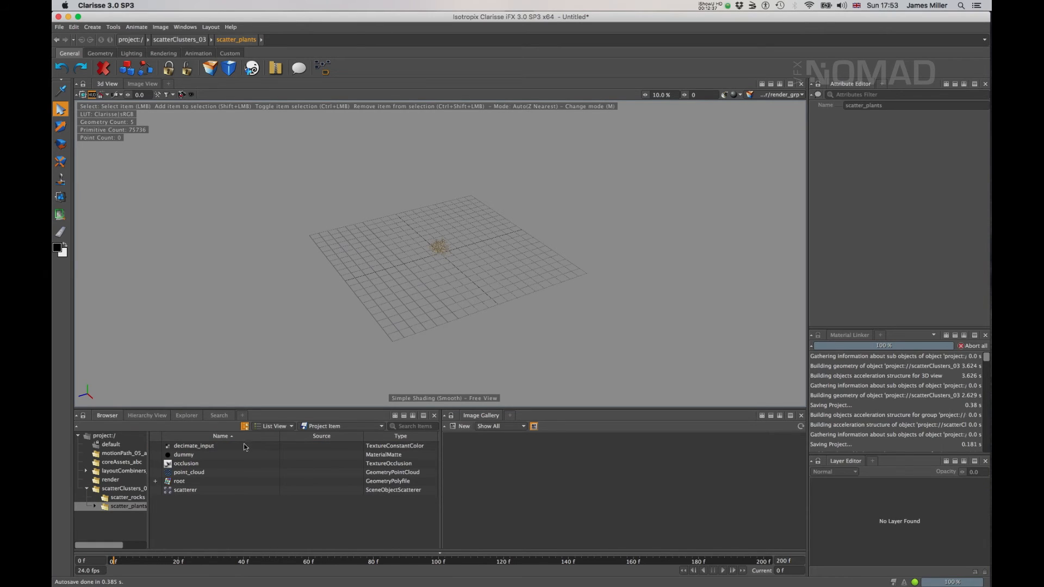
left_click(196, 470)
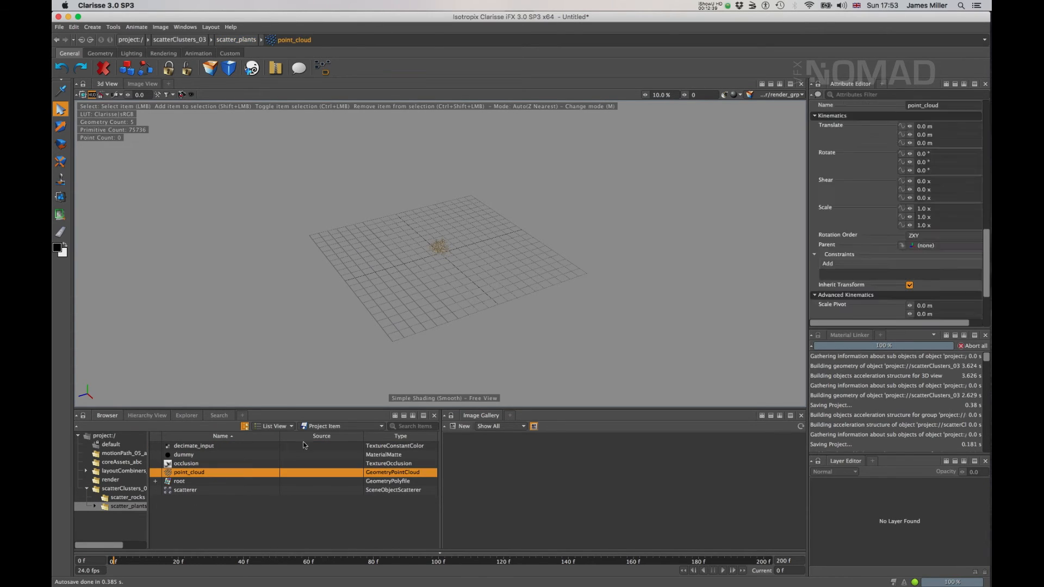
scroll(877, 266, "down", 5)
scroll(881, 272, "down", 5)
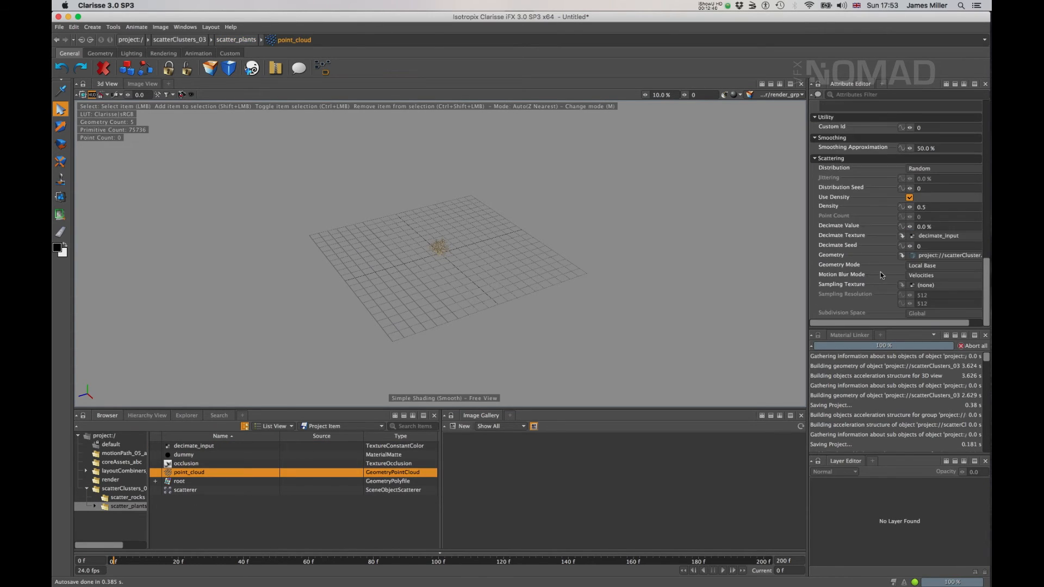
left_click(928, 236)
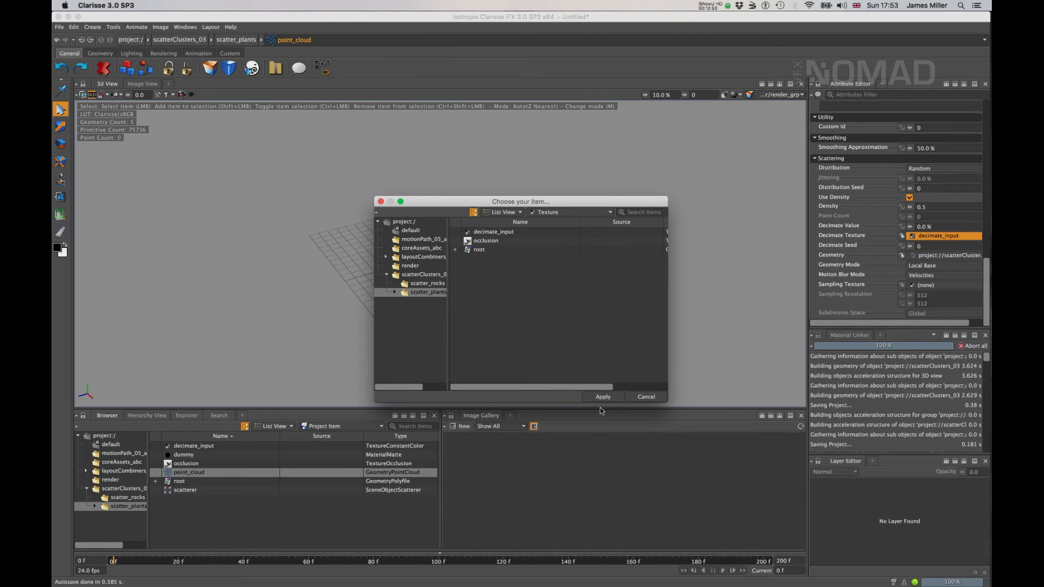
left_click(603, 397)
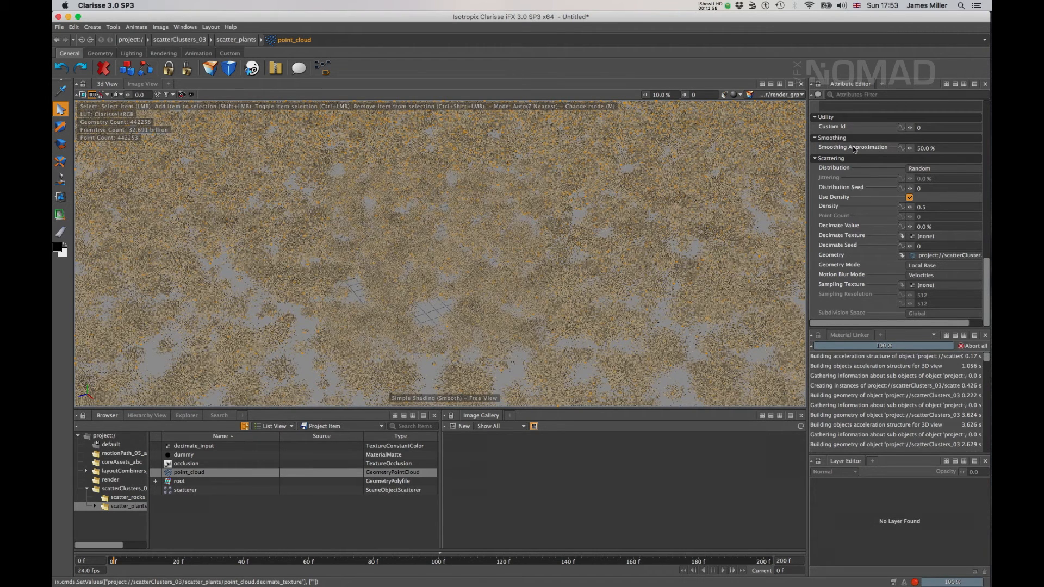
Examine the density setting of point_cloud and the attributes of the root plant geometry
left_click(921, 207)
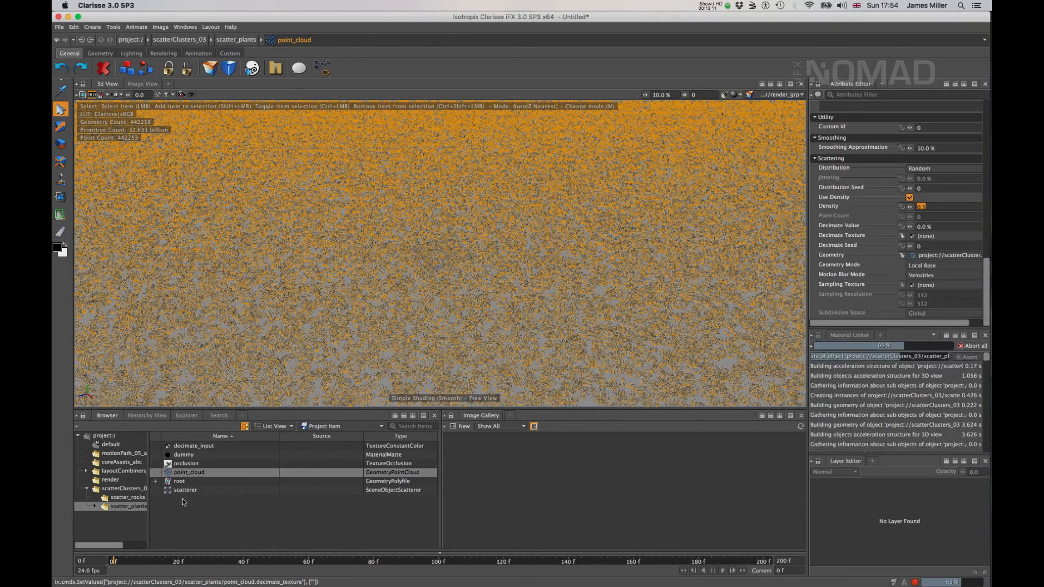
left_click(239, 472)
left_click(240, 481)
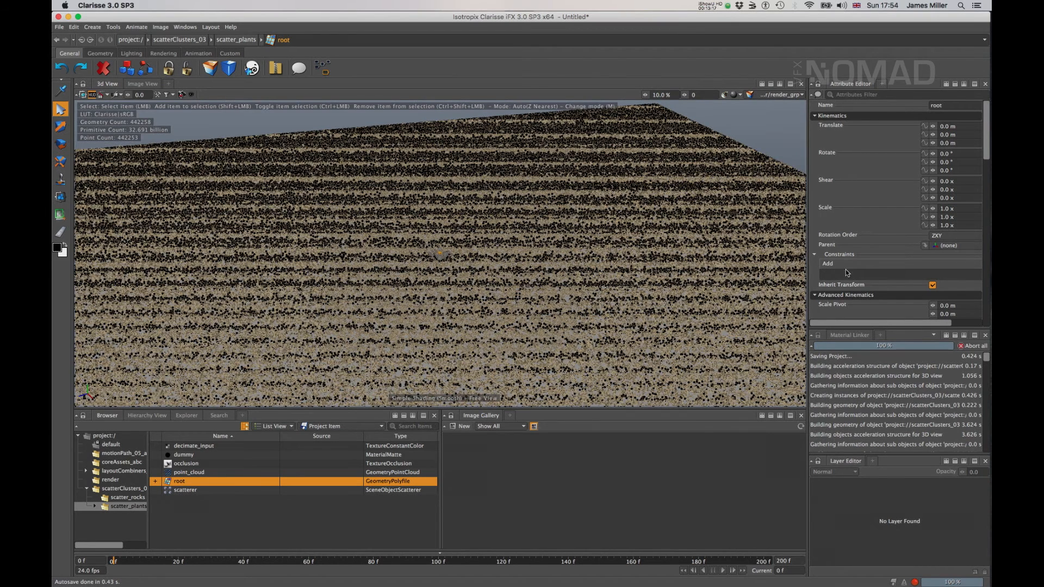
Reassign decimate_input as the decimate texture of the scatter_plants point_cloud
left_click(199, 473)
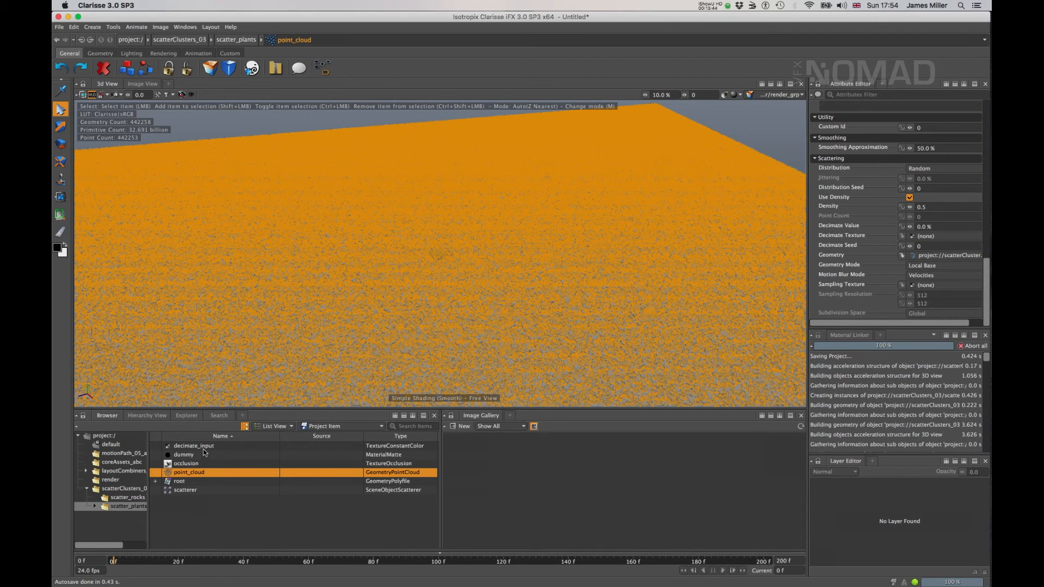
left_click(940, 238)
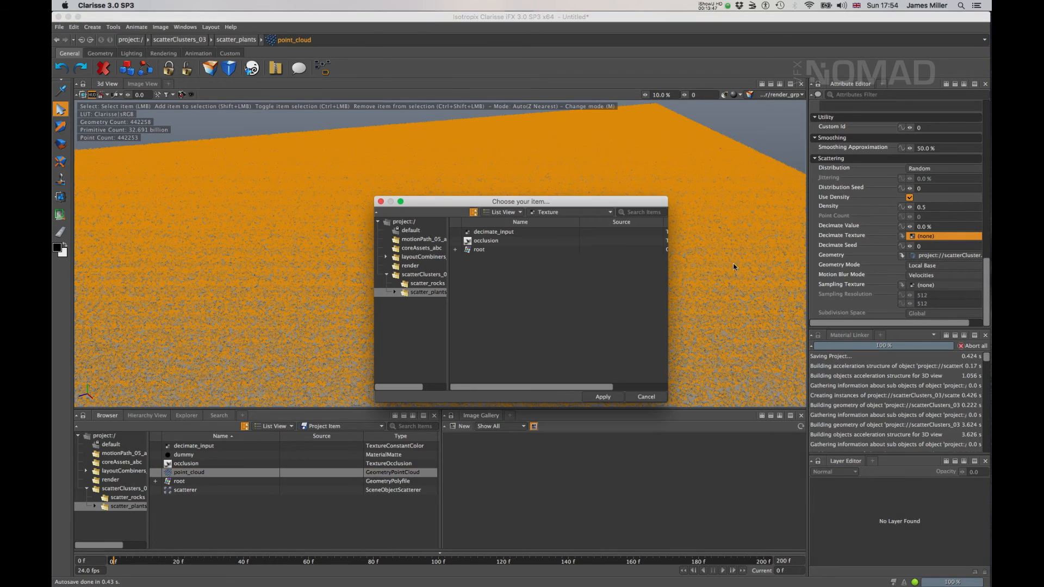
left_click(507, 234)
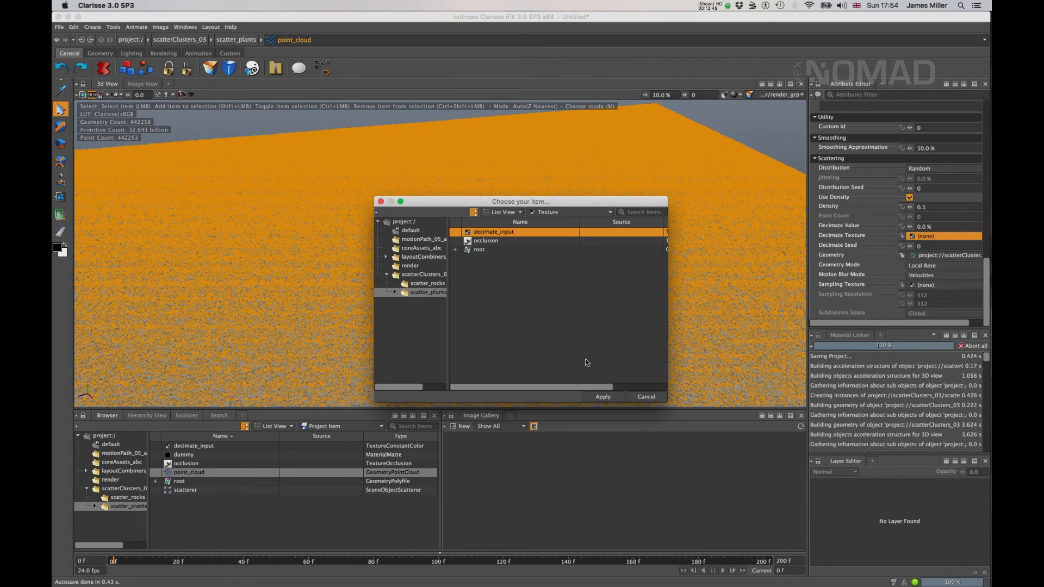
left_click(603, 397)
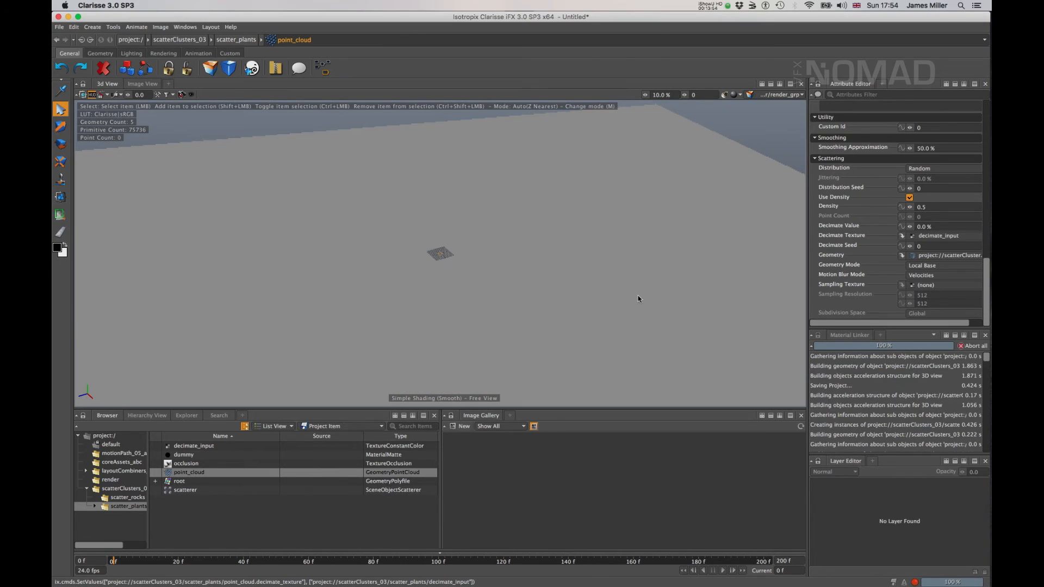
Inspect the decimate_input texture, add a Material Editor beside the Image Gallery, and show the point_cloud node in it
left_click(902, 237)
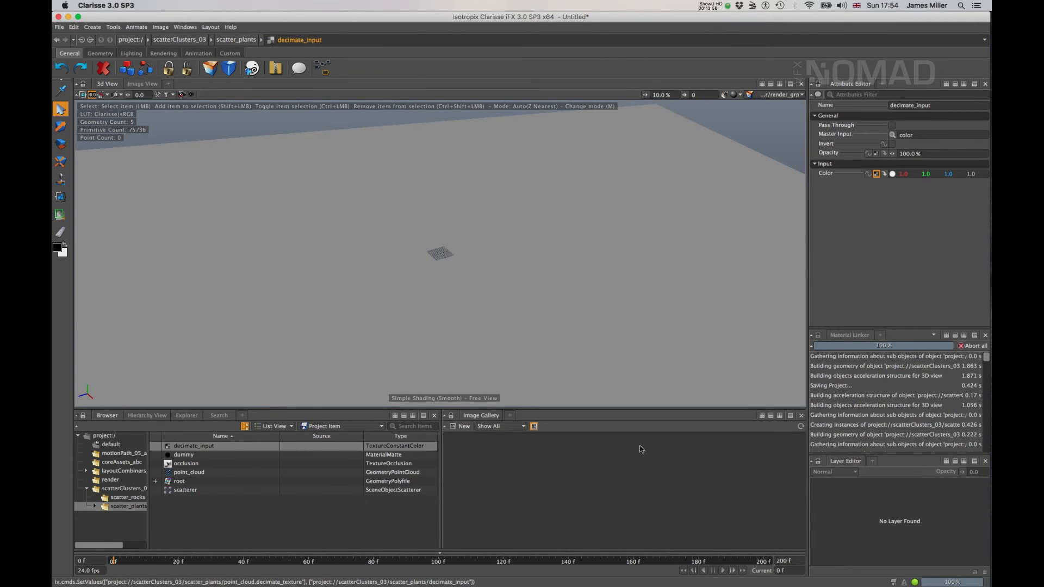
left_click(510, 416)
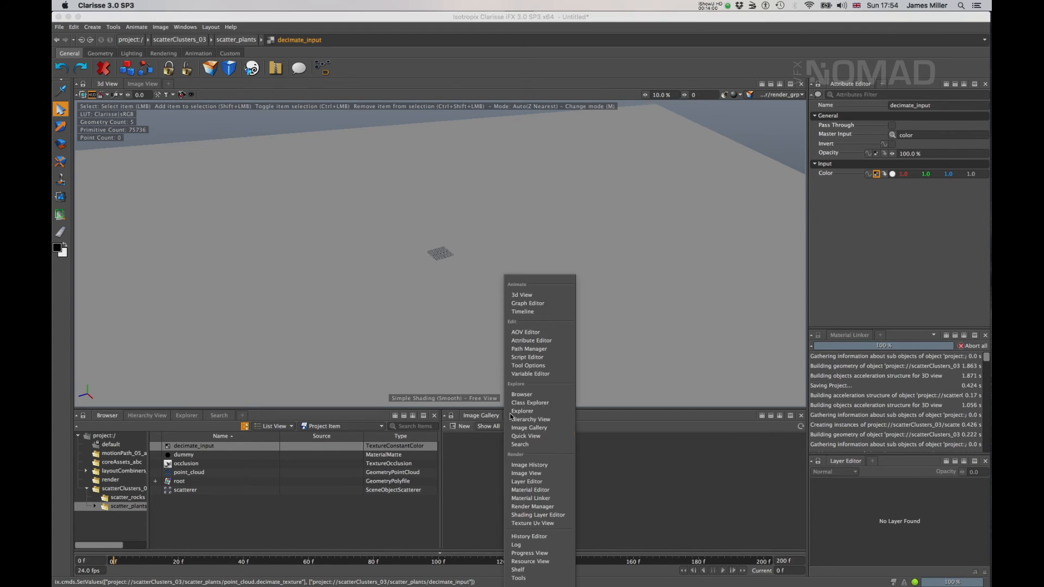
left_click(550, 492)
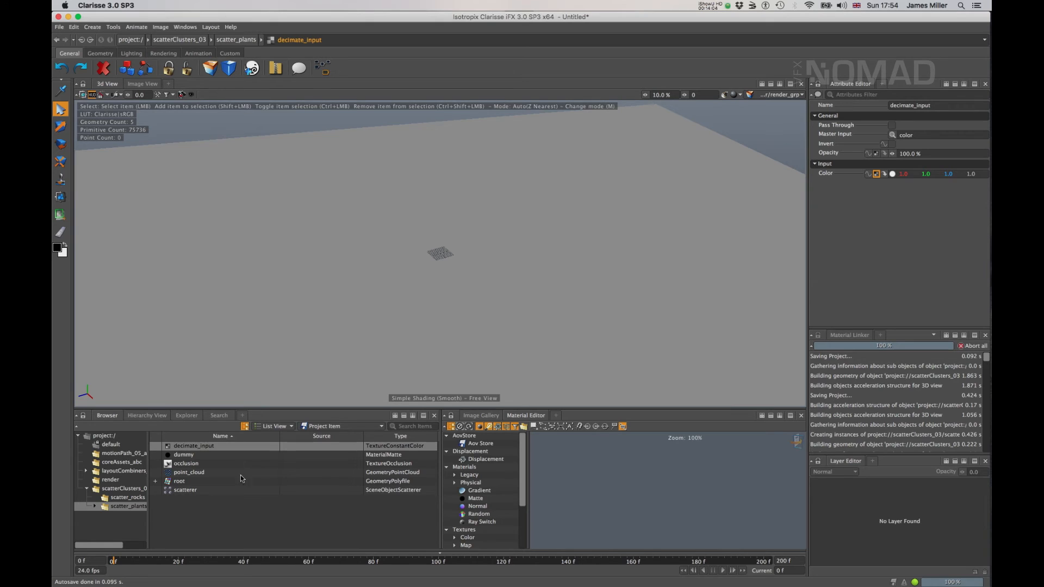
left_click(195, 472)
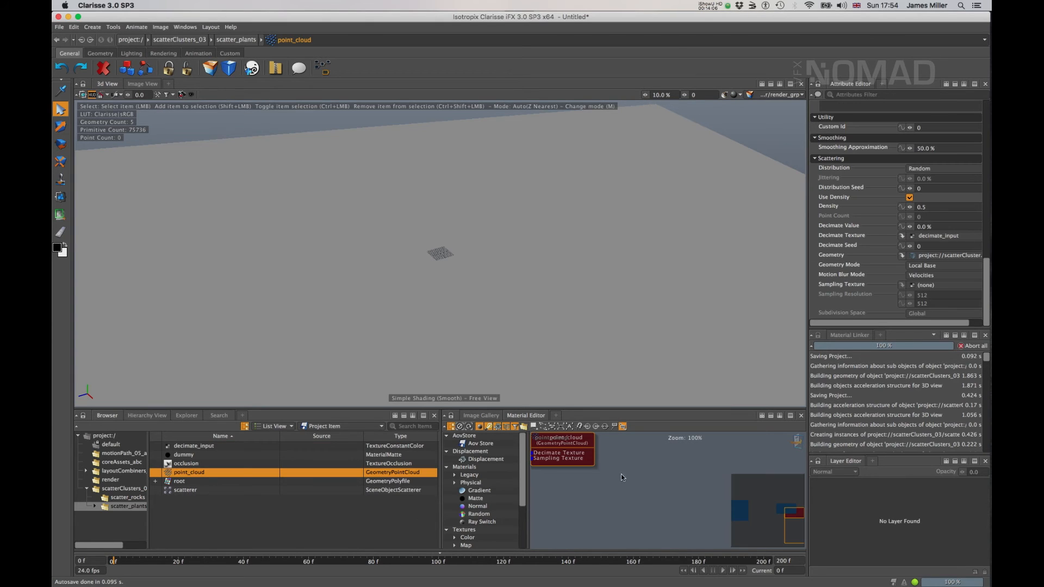
Lay out the occlusion, decimate_input and point_cloud nodes in a spaced row in the Material Editor graph
scroll(621, 482, "down", 2)
left_click_drag(595, 460, 672, 473)
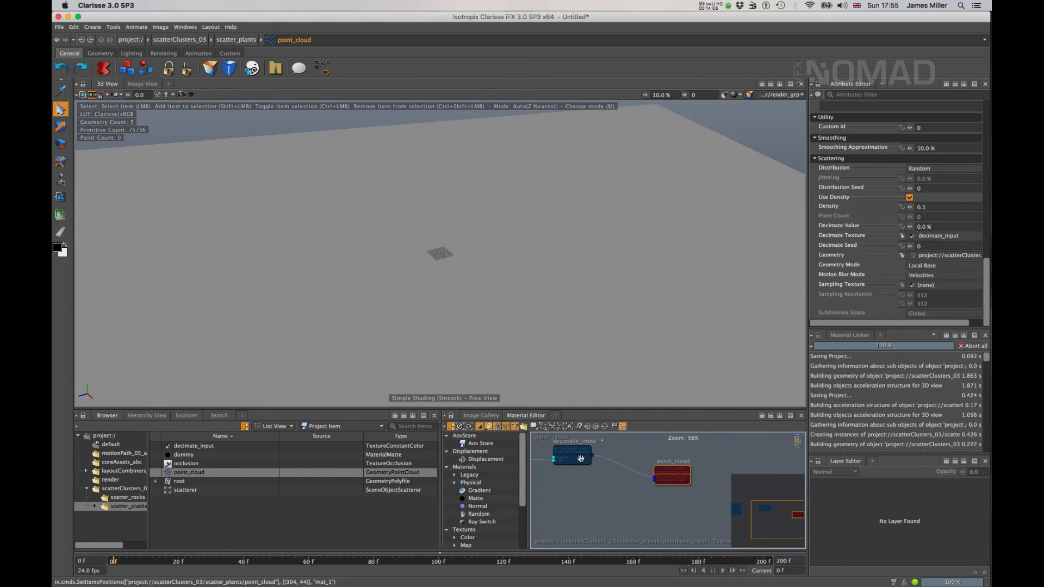
left_click(613, 478)
middle_click_drag(594, 471, 656, 478)
left_click_drag(656, 478, 646, 476)
middle_click_drag(604, 470, 670, 472)
left_click_drag(611, 467, 629, 479)
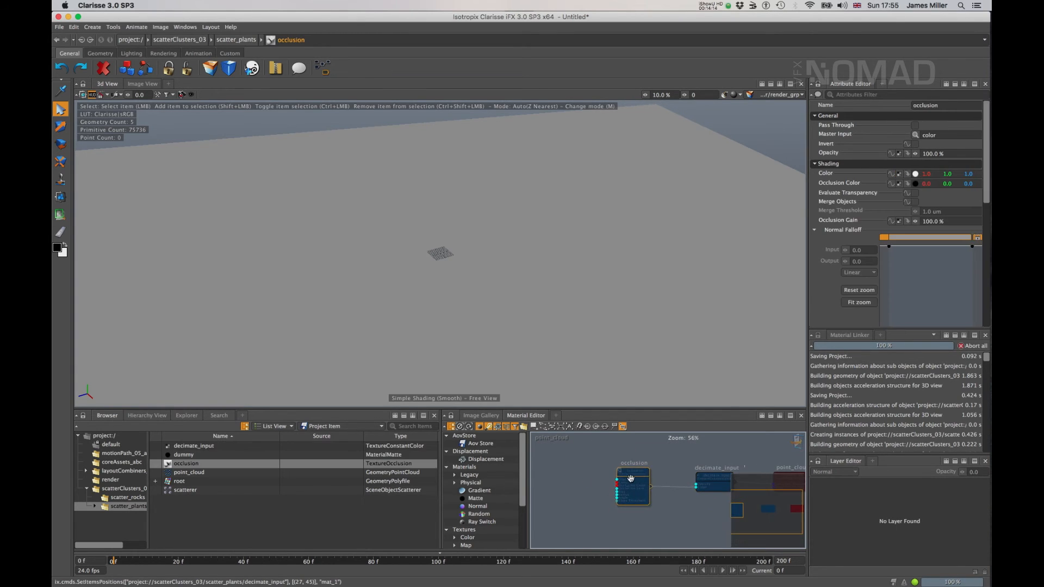
middle_click_drag(667, 462, 653, 466)
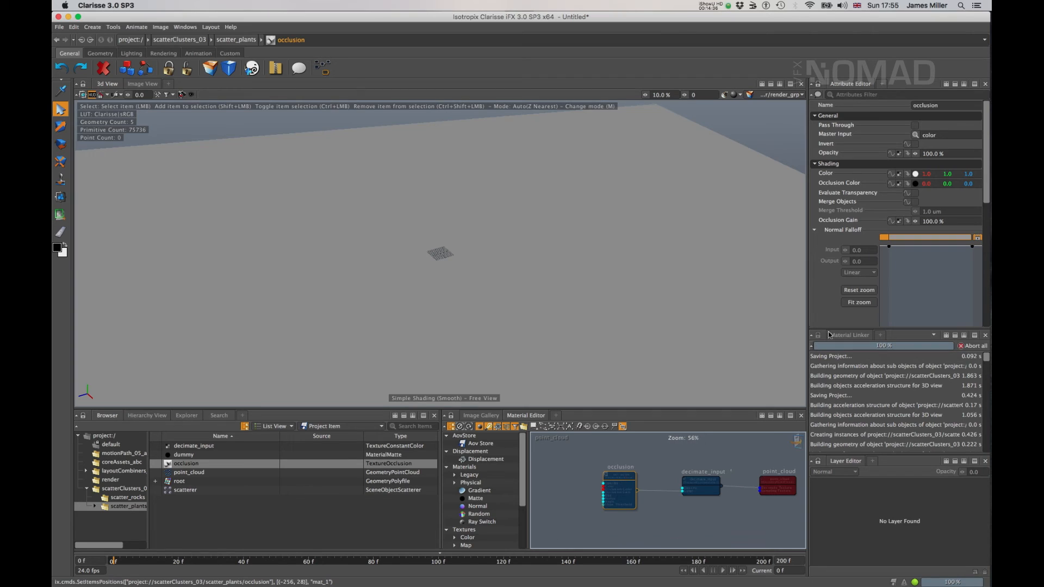
Follow the occlusion texture's occluders to occlusion_group and add every layoutCombiners_03 combiner from layer1_01 to Trench_18 except ground as references
scroll(870, 237, "down", 5)
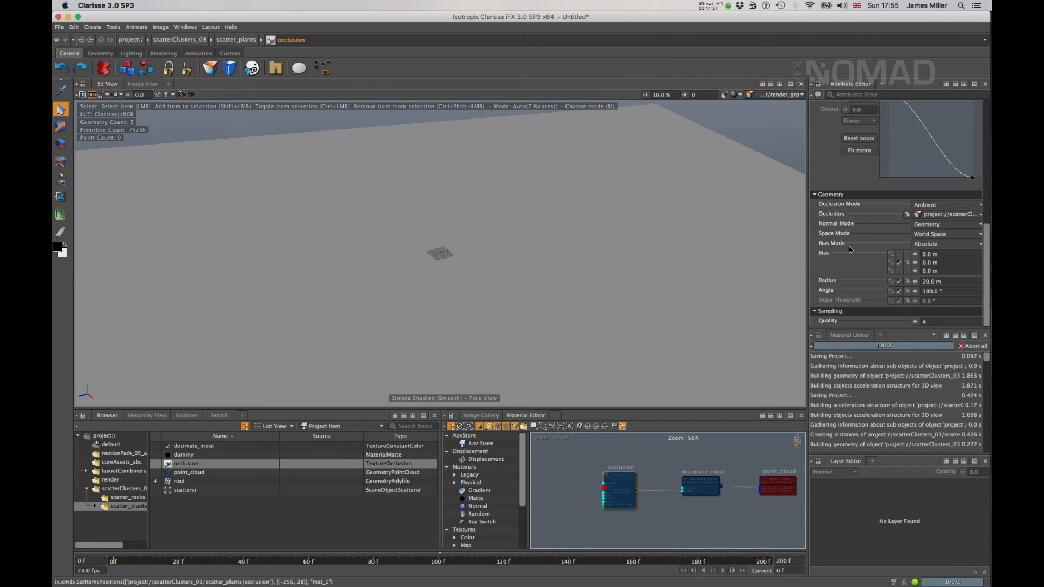
left_click(906, 216)
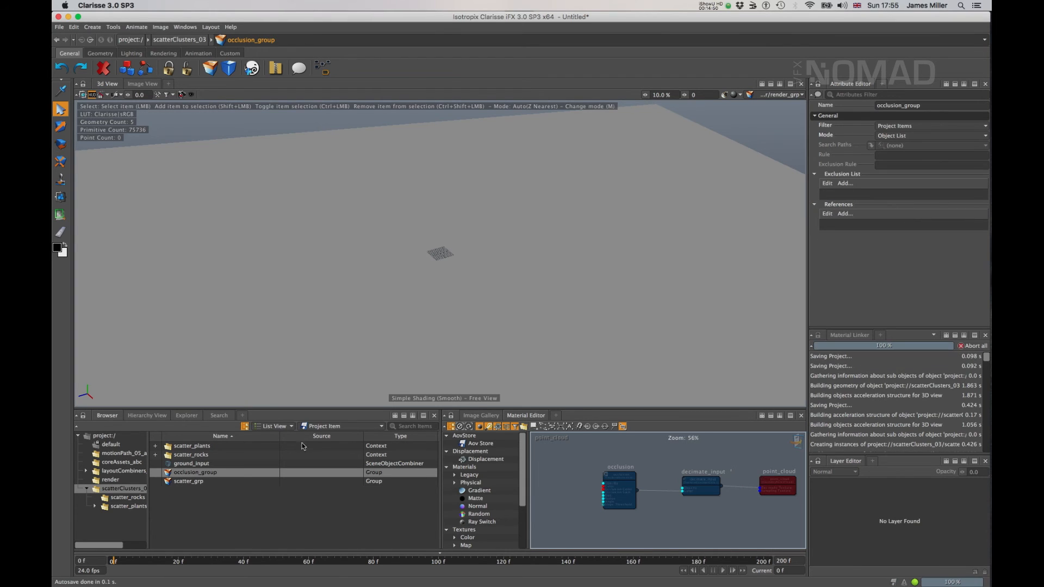
left_click(835, 214)
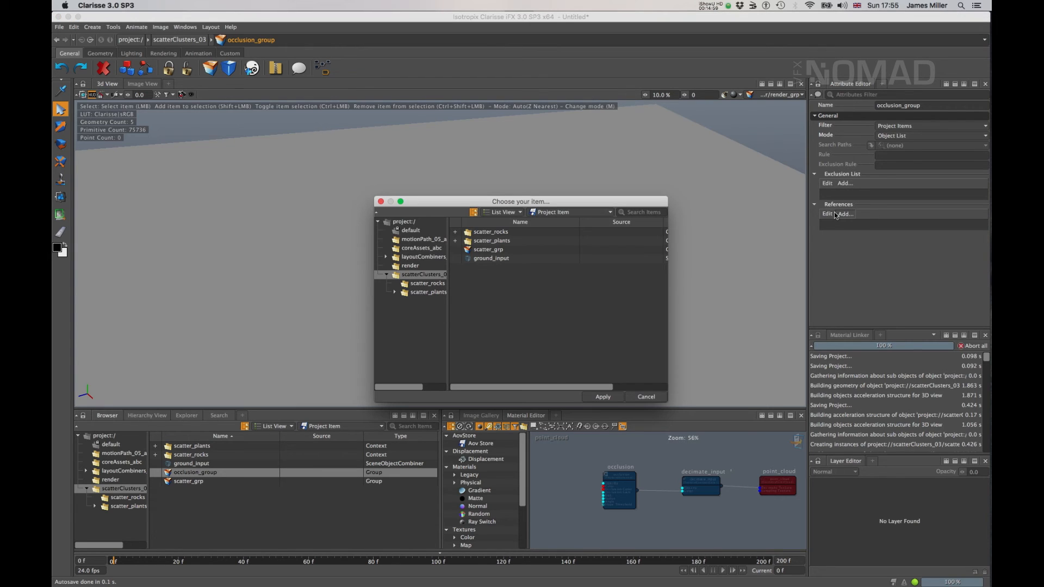
left_click(428, 257)
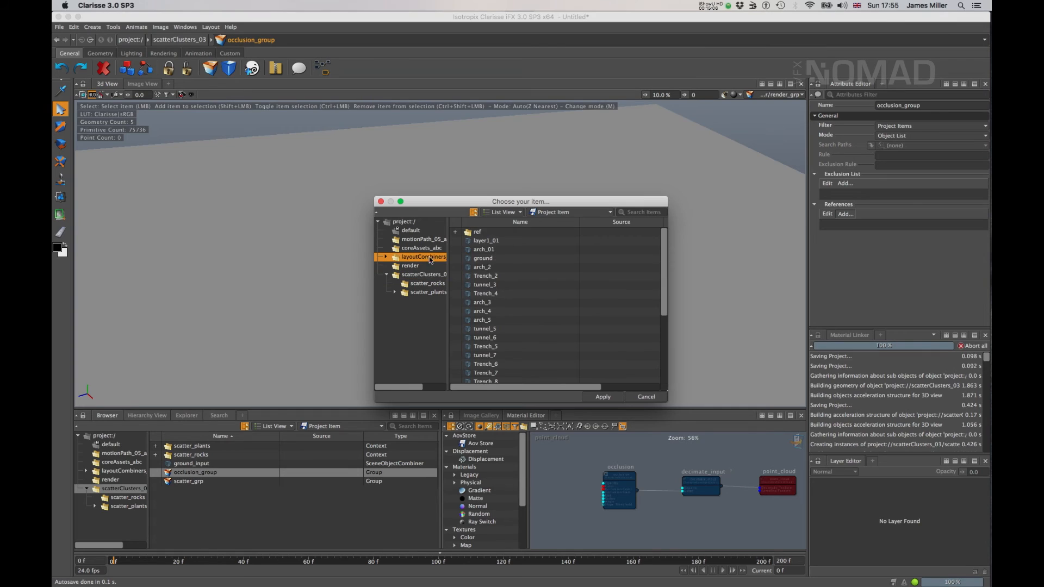
left_click(495, 243)
scroll(523, 317, "down", 5)
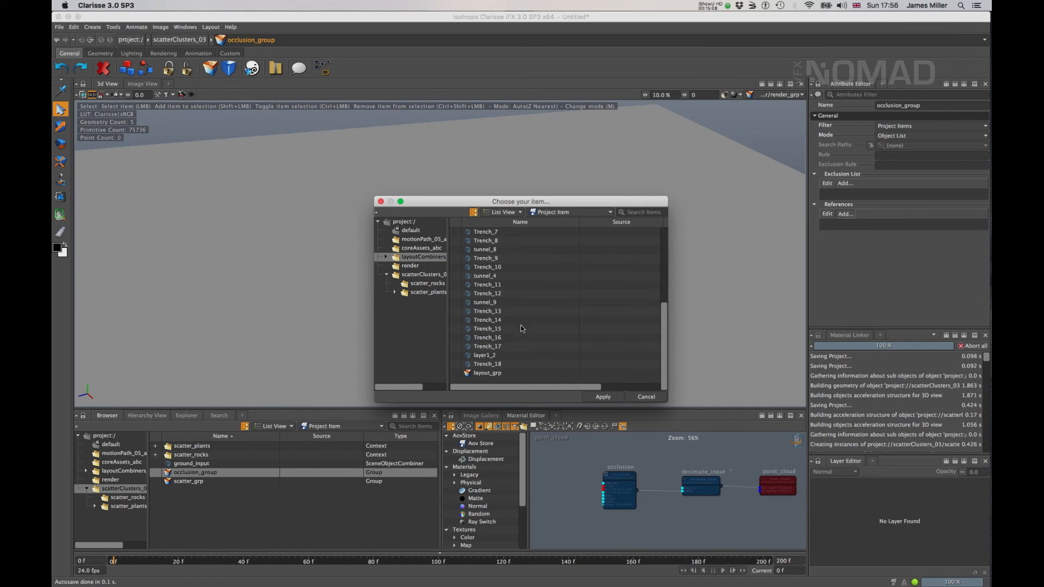
left_click(495, 364, "shift")
scroll(514, 315, "up", 5)
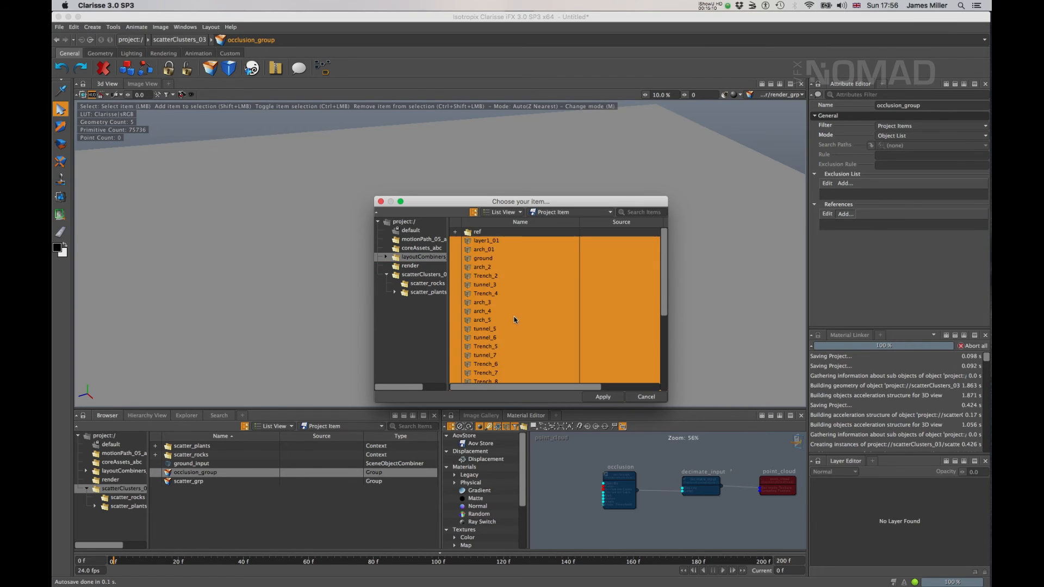
left_click(489, 259, "ctrl")
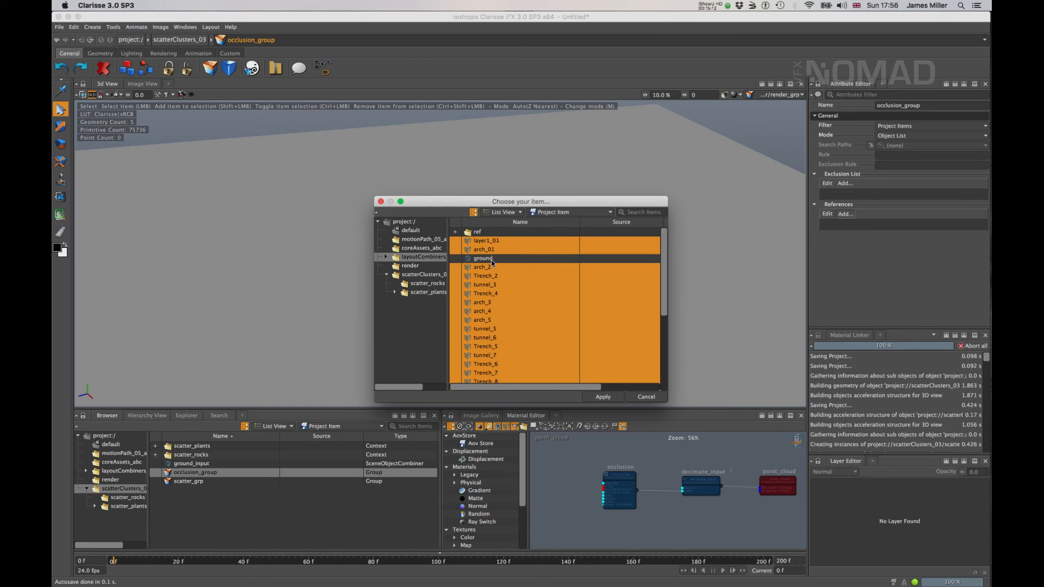
left_click(611, 397)
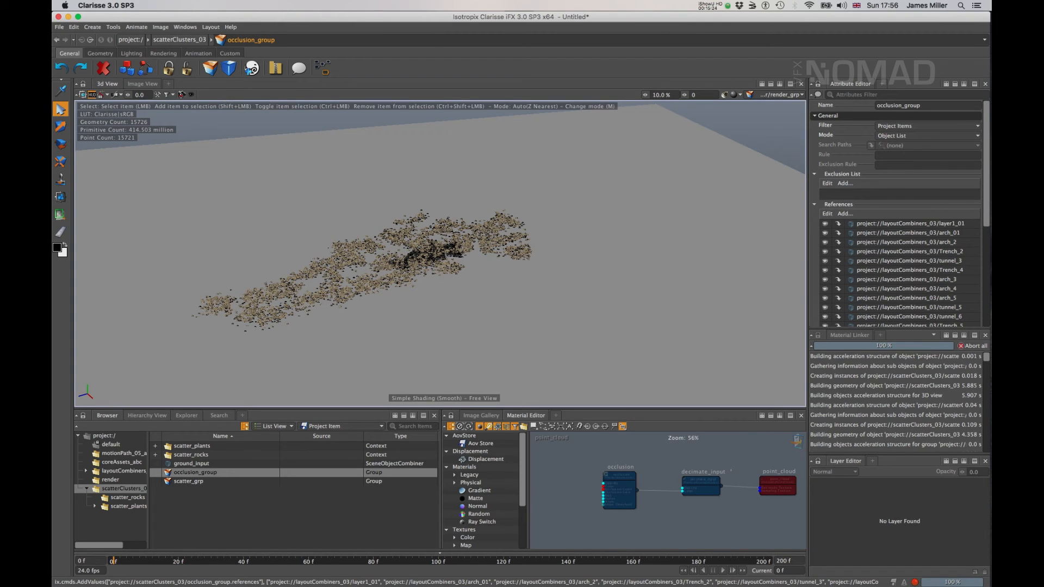
Review the scattered result in the 3D view and compare the scatter_grp, occlusion_group and ground_input items in scatterClusters_03
left_click_drag(427, 216, 345, 348, "alt")
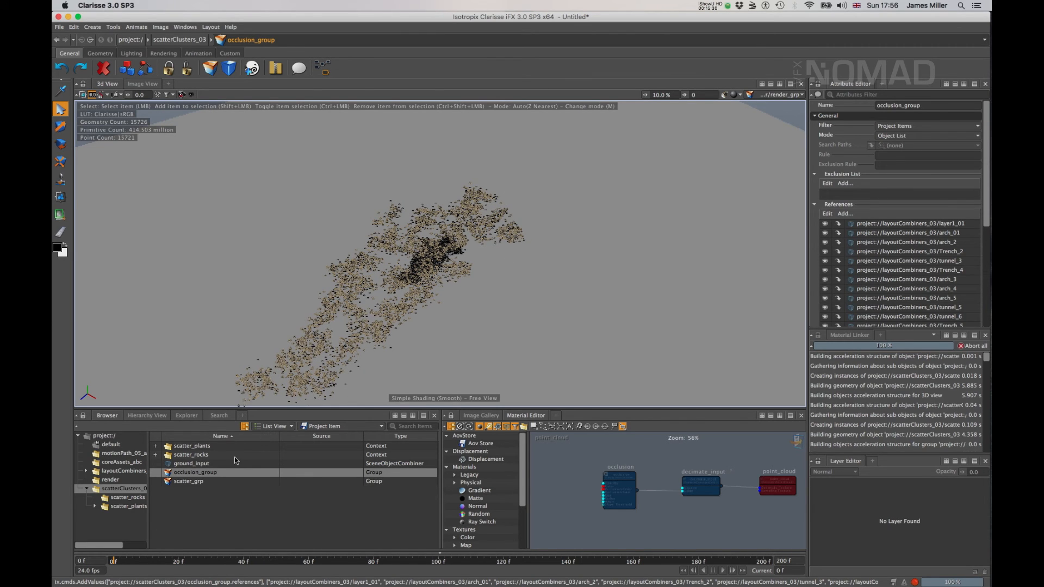
left_click(199, 481)
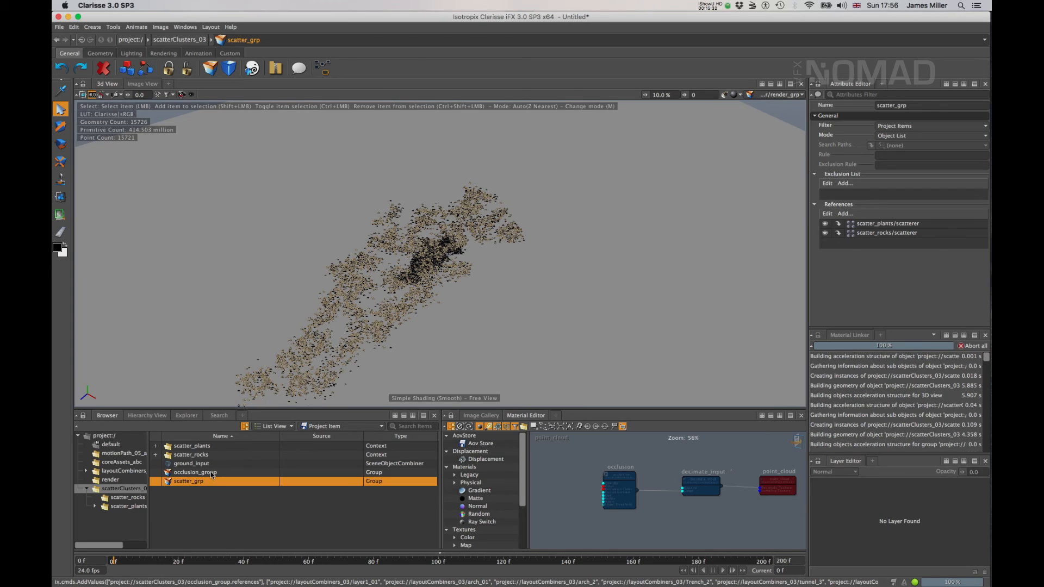
left_click(211, 473)
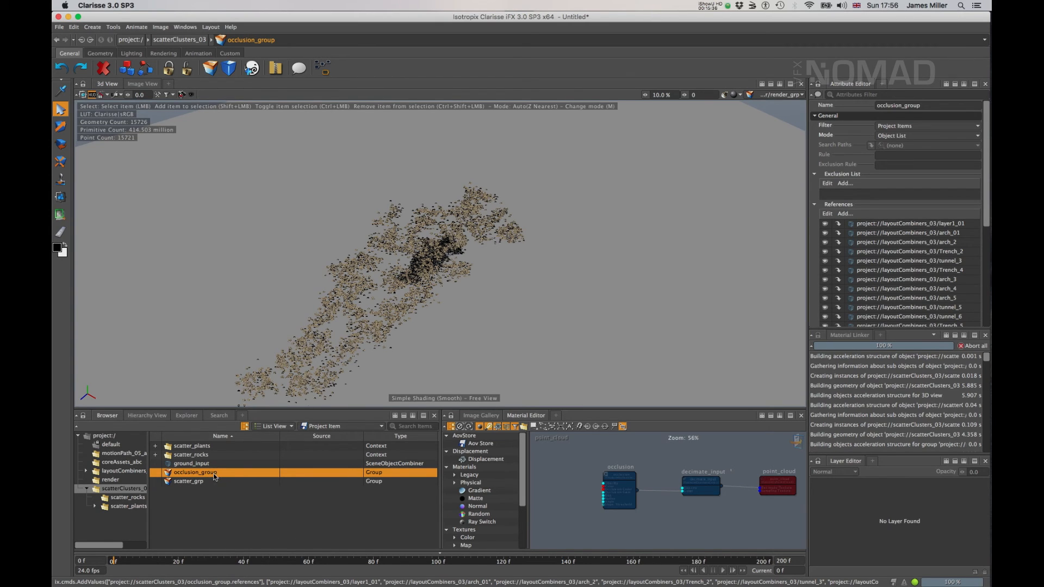
left_click(202, 465)
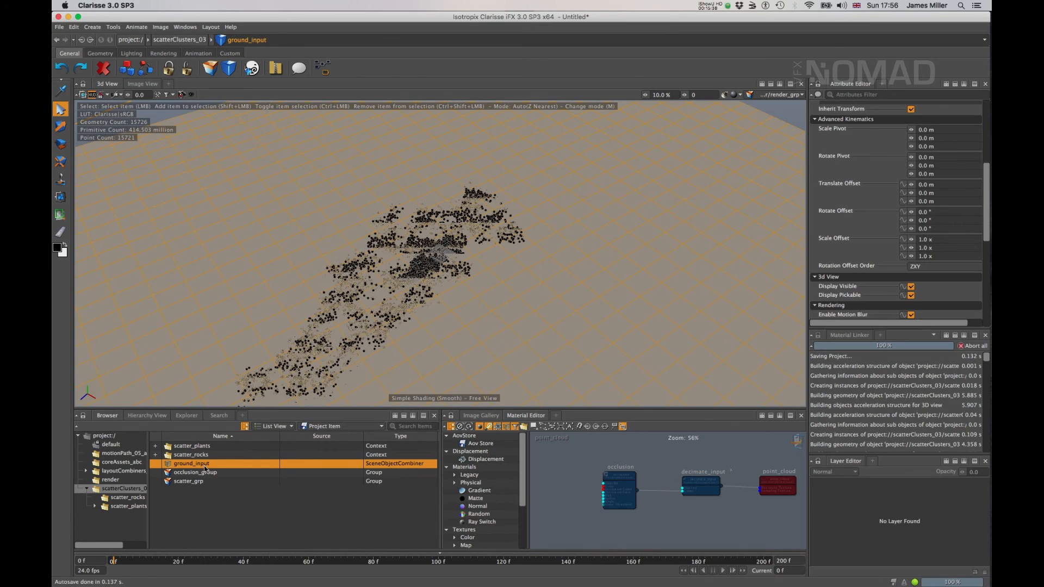
left_click(210, 472)
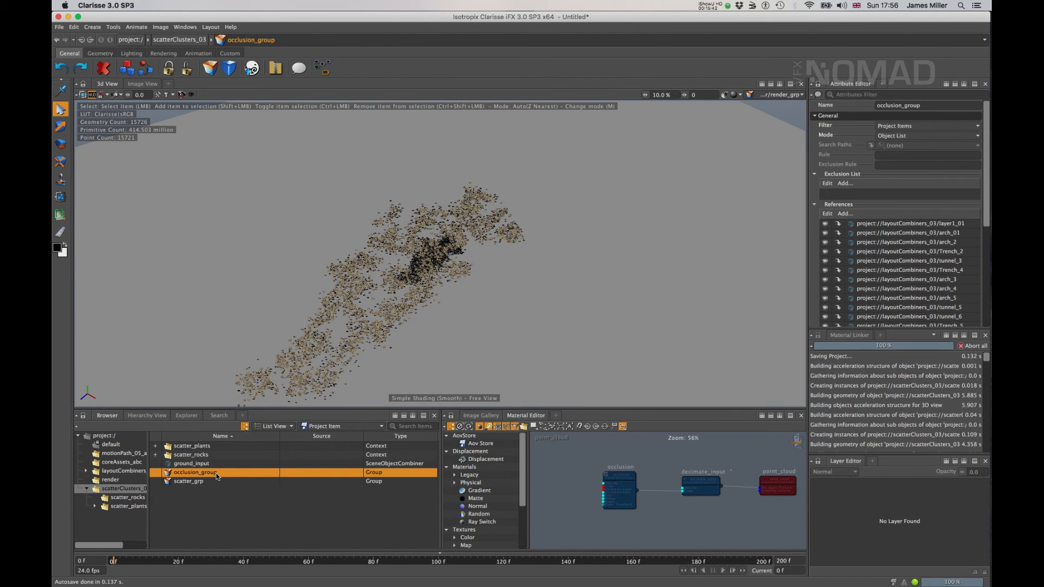
Check the radius of the occlusion texture in scatter_plants and locate the matching occlusion texture in scatter_rocks
double_click(196, 446)
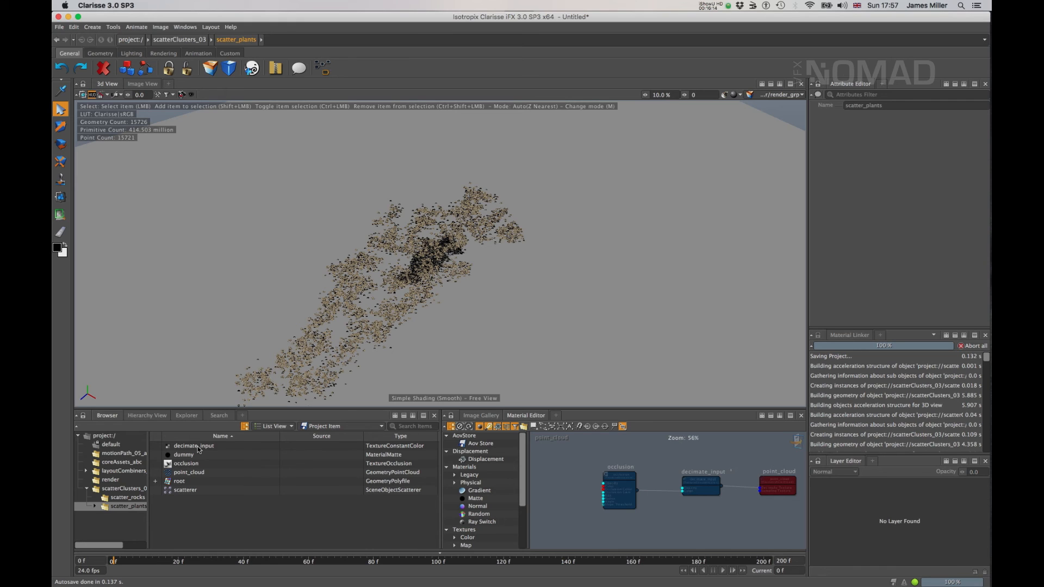
left_click(194, 465)
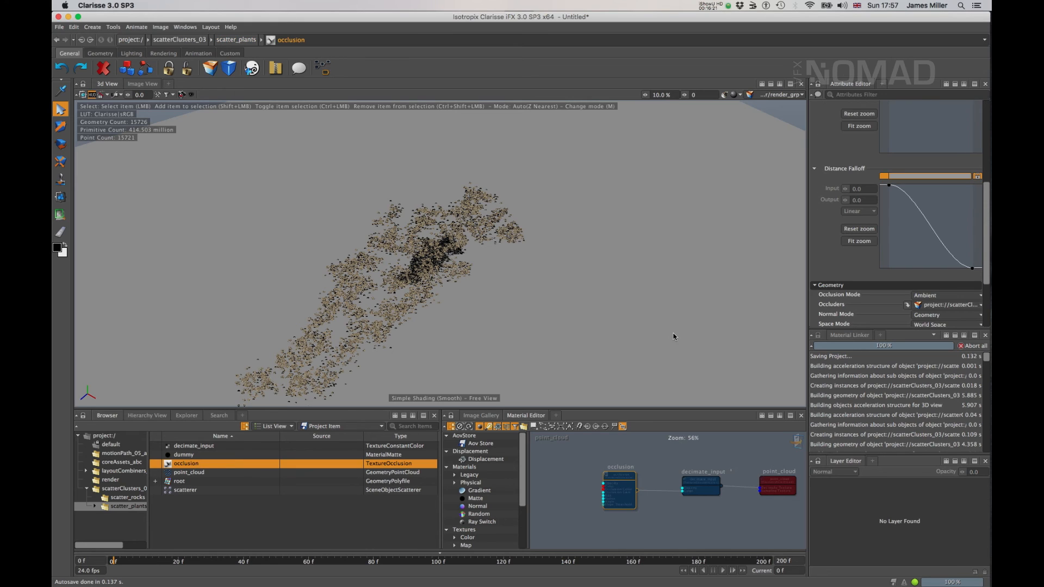
scroll(915, 265, "down", 5)
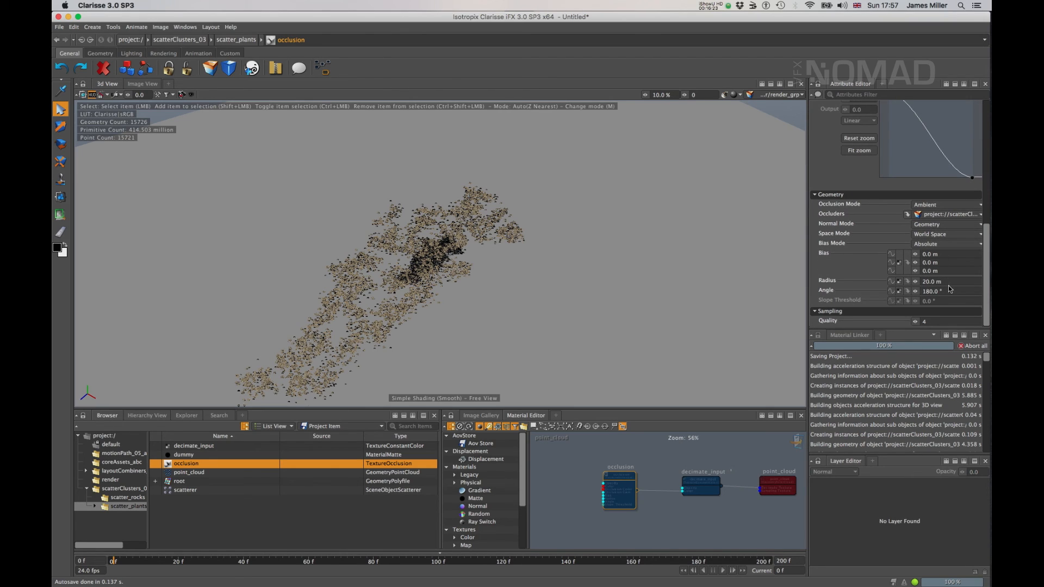
left_click(930, 282)
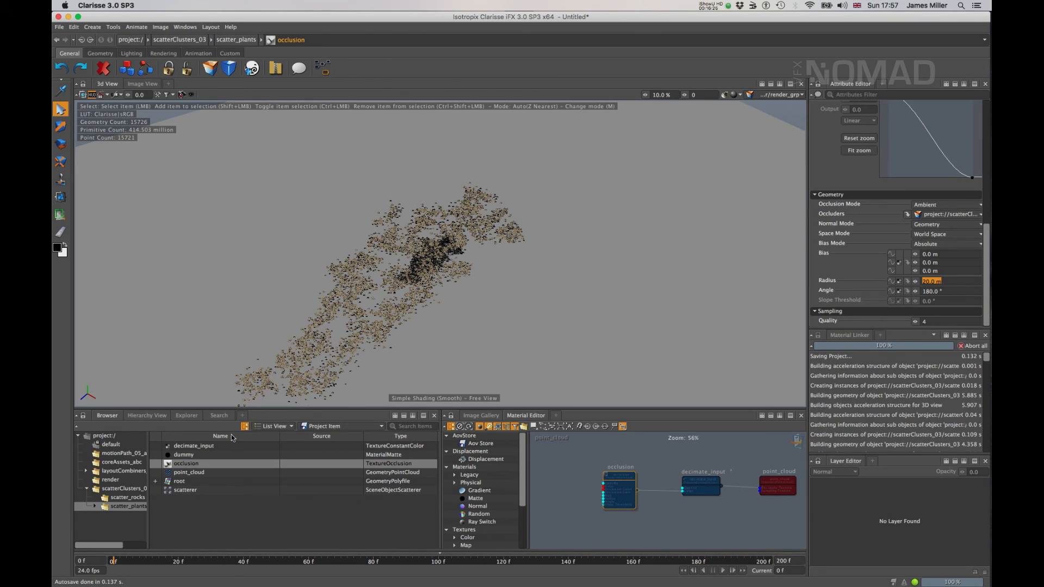
left_click(130, 497)
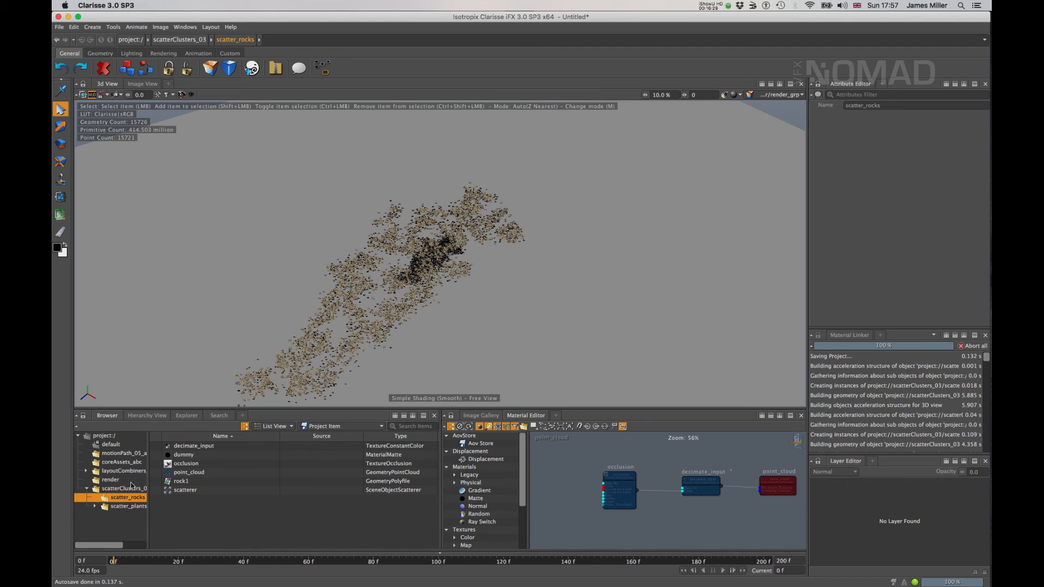
left_click(191, 464)
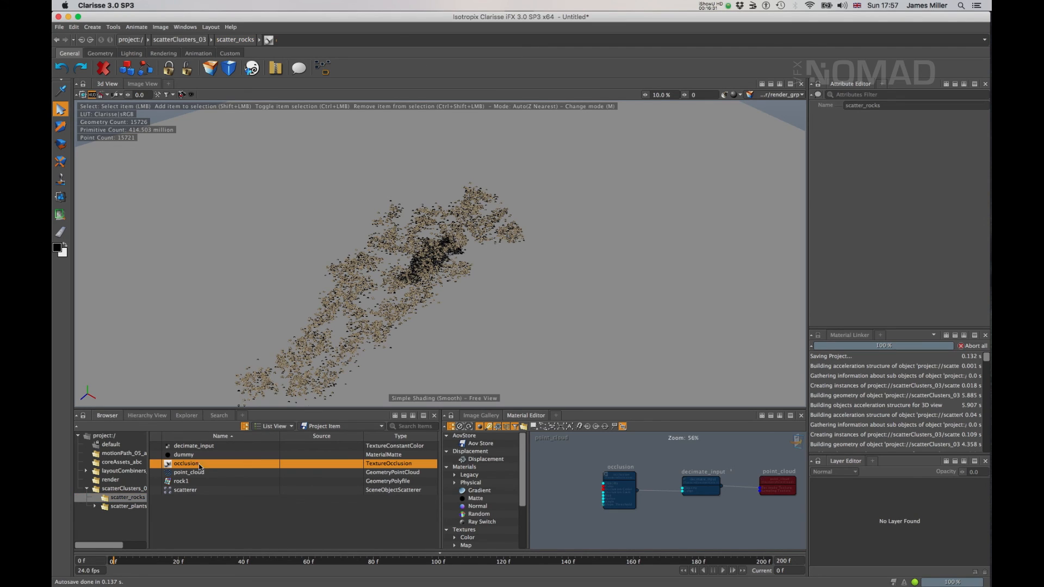
Add scatter_grp from scatterClusters_03 to the references of render_grp in the render context
left_click(115, 480)
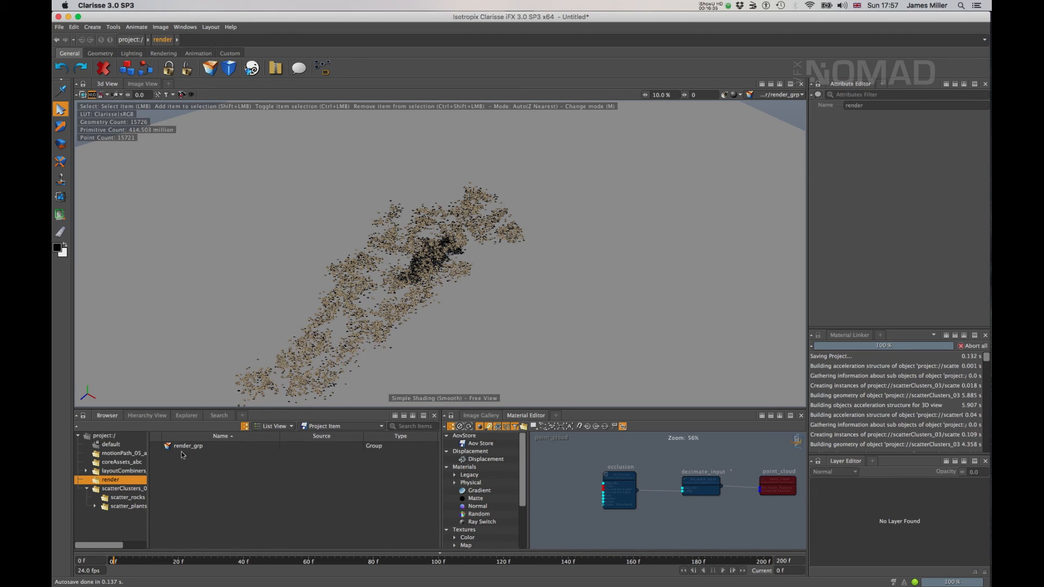
left_click(210, 443)
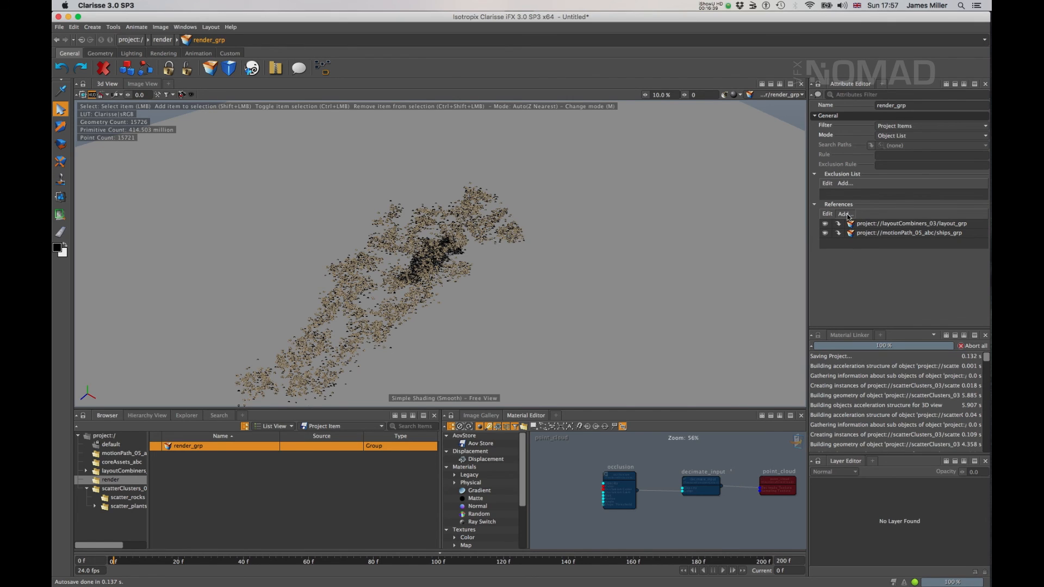
left_click(845, 214)
left_click(429, 276)
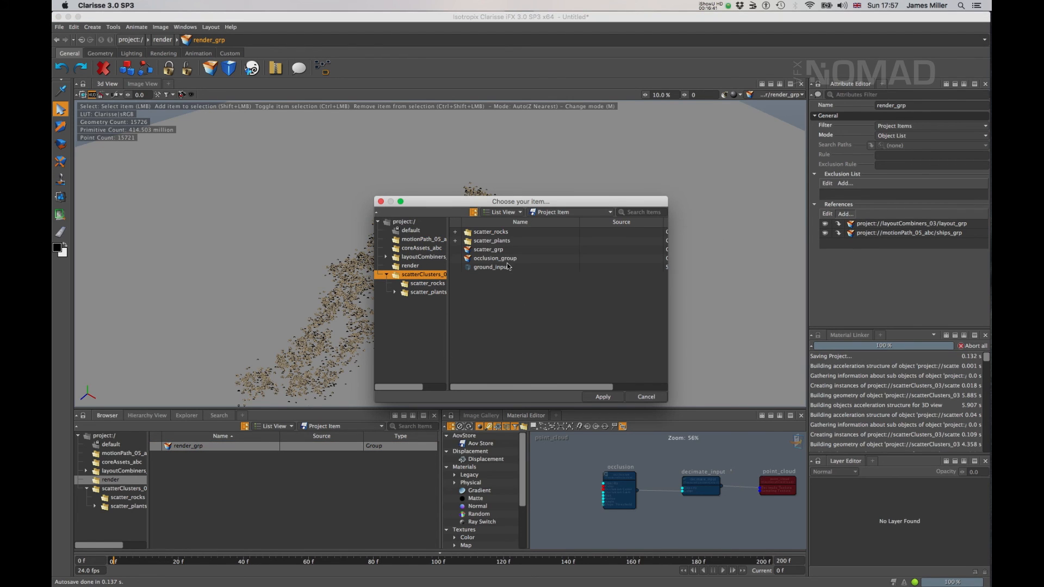
left_click(492, 250)
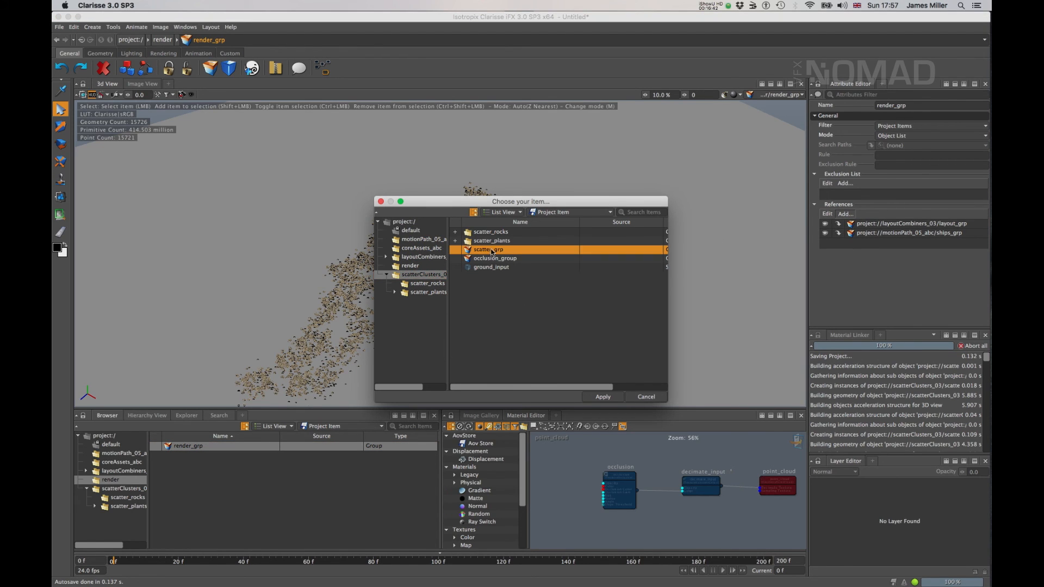
left_click(603, 397)
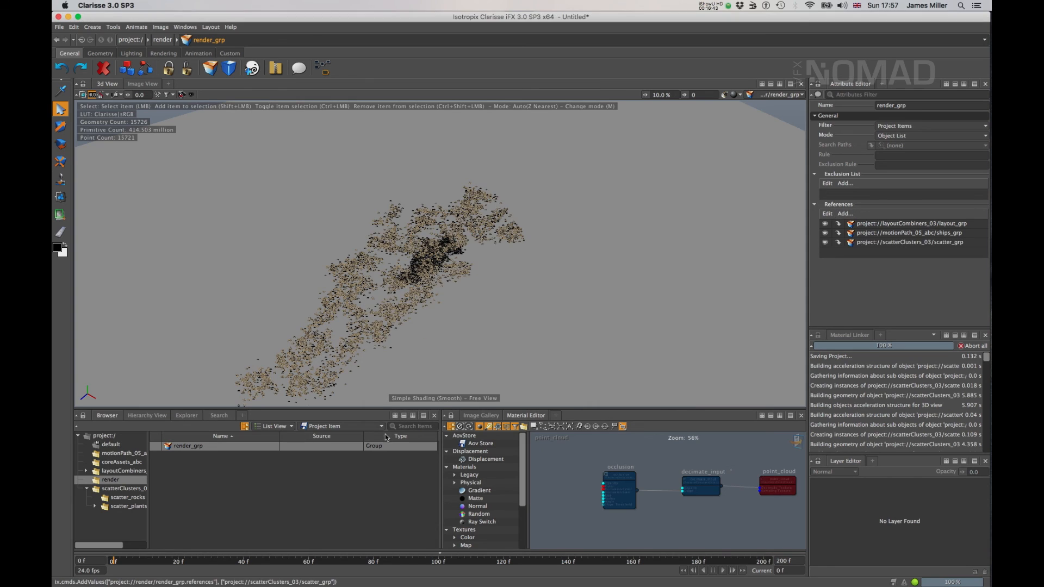
left_click(178, 447)
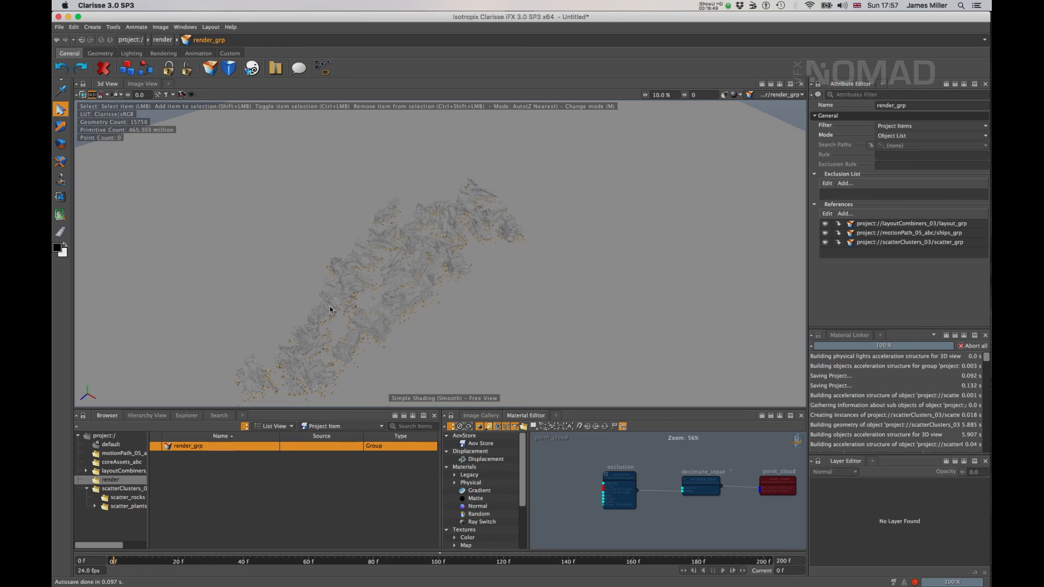
Look through cameraShape2 from motionPath_05_abc in the 3D view and move the timeline to frame 62
left_click(120, 454)
left_click(201, 454)
key("l")
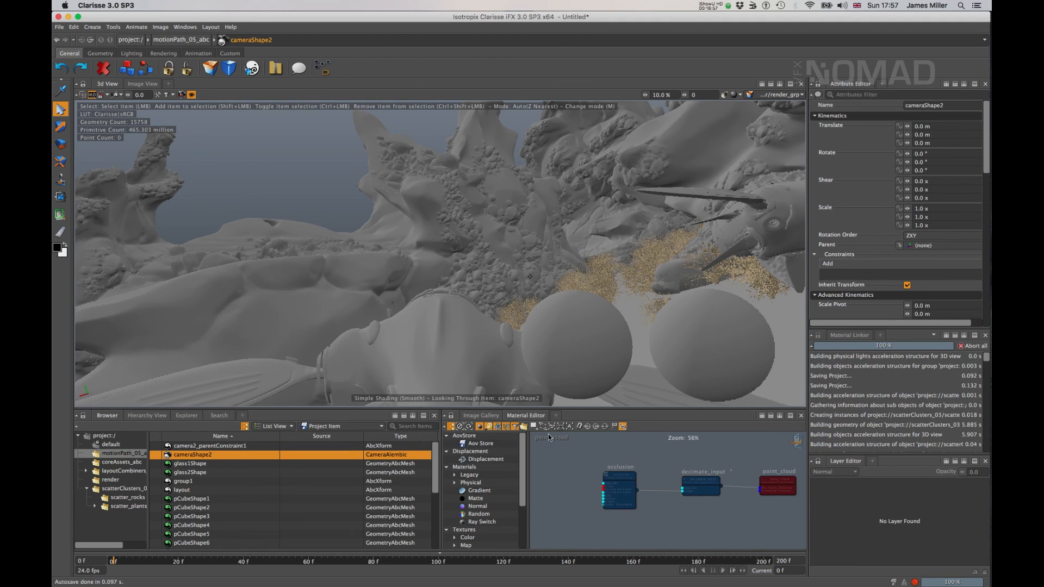
left_click_drag(185, 564, 316, 574)
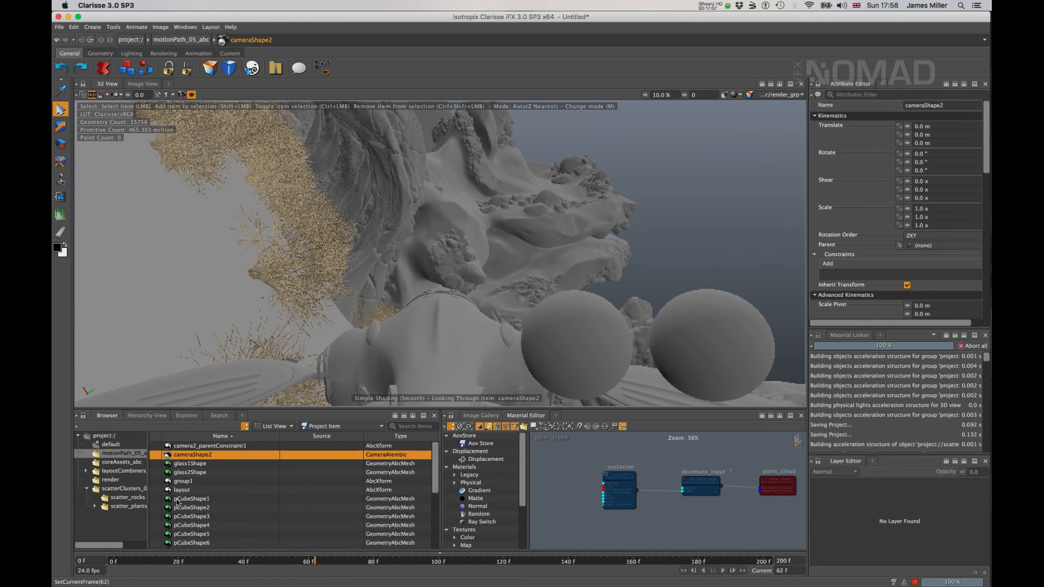
Scale the root plant geometry in scatter_plants uniformly to 0.46
left_click(130, 506)
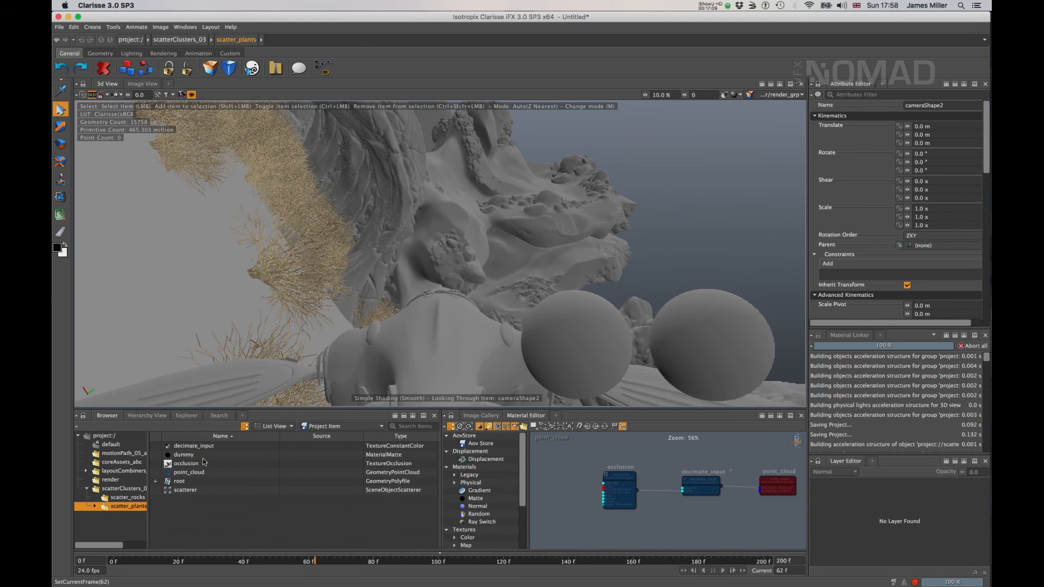
left_click(184, 482)
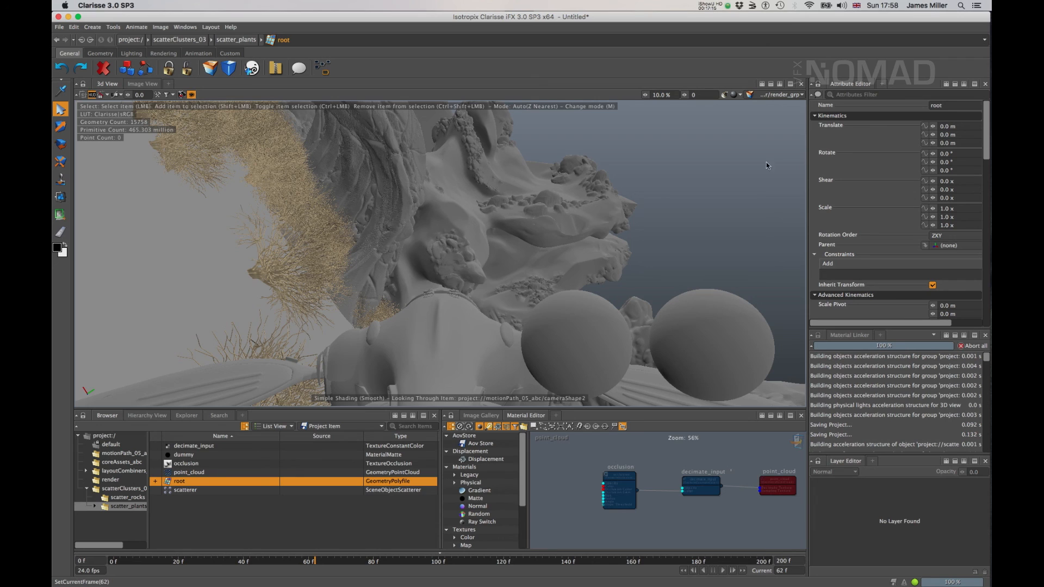
left_click_drag(933, 217, 909, 217, "ctrl")
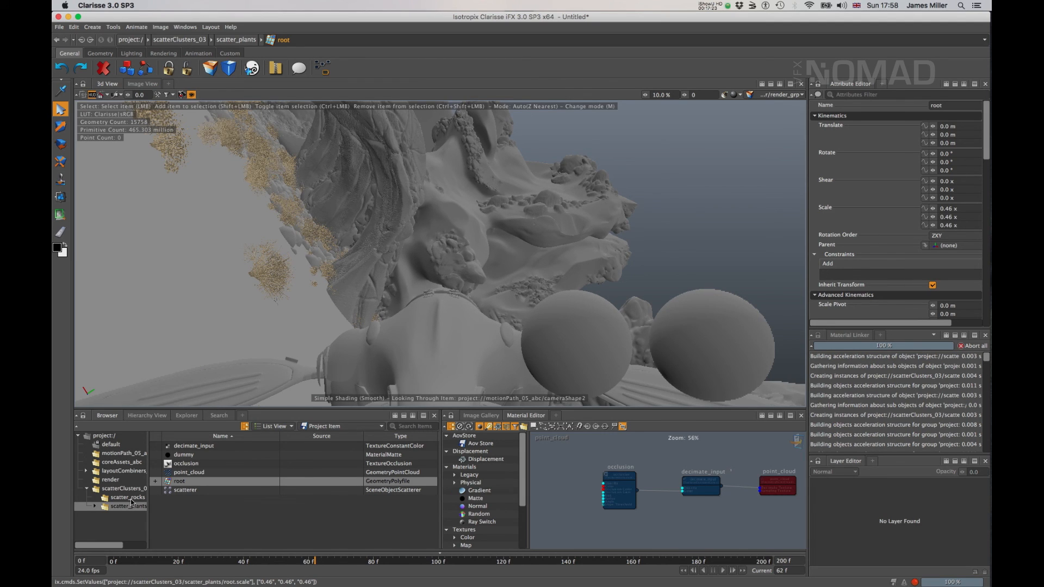
Examine the scatter rotation and scale variance settings of the scatterer in scatter_plants
left_click(207, 490)
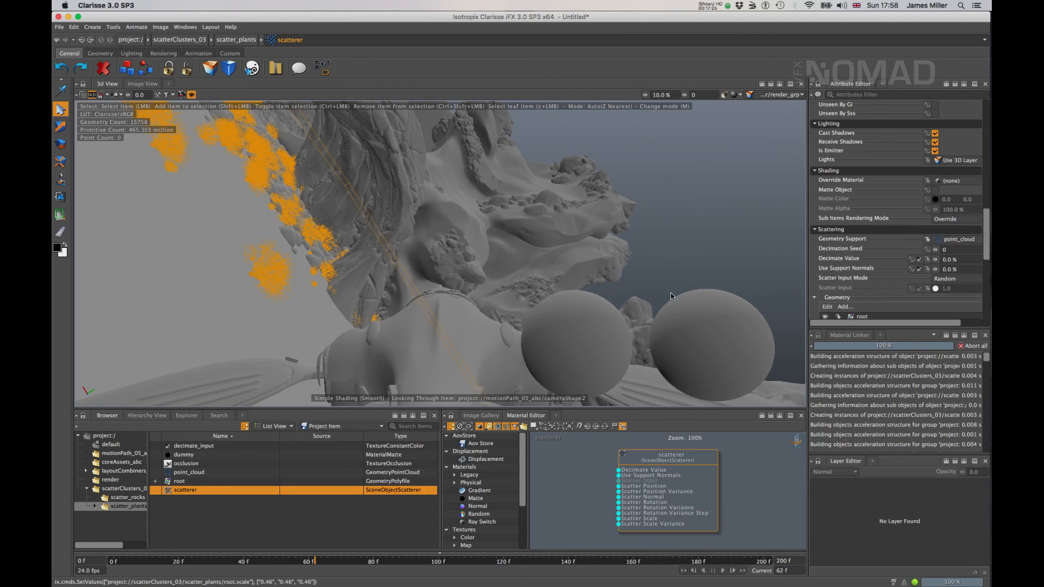
scroll(881, 224, "down", 5)
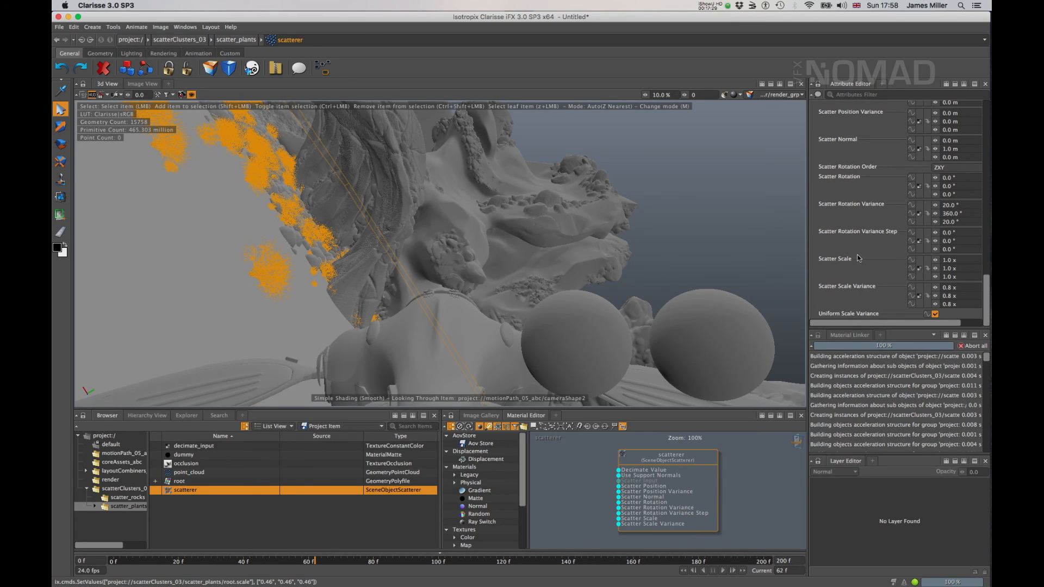
mouse_move(857, 258)
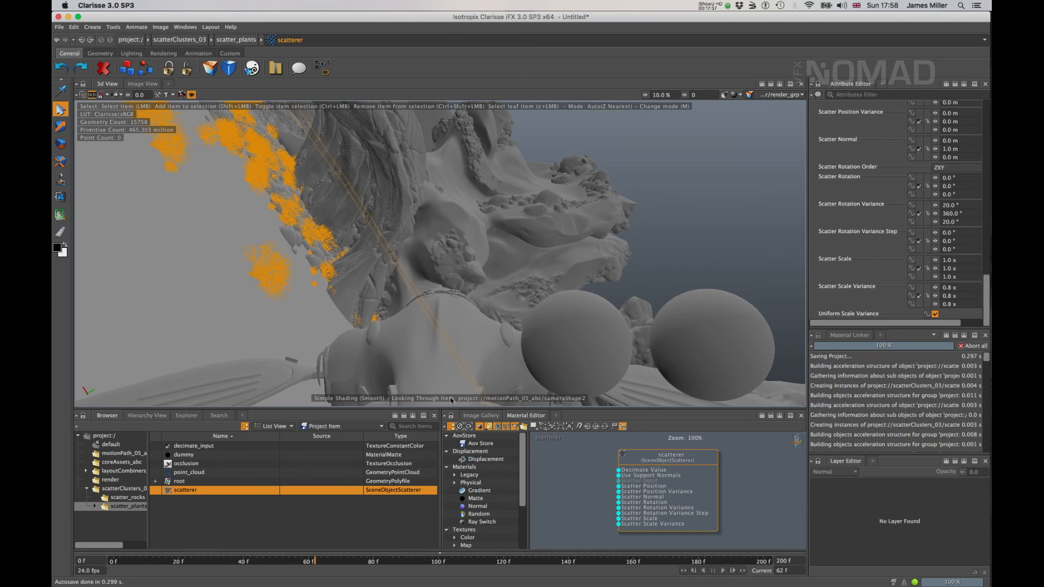
left_click(87, 489)
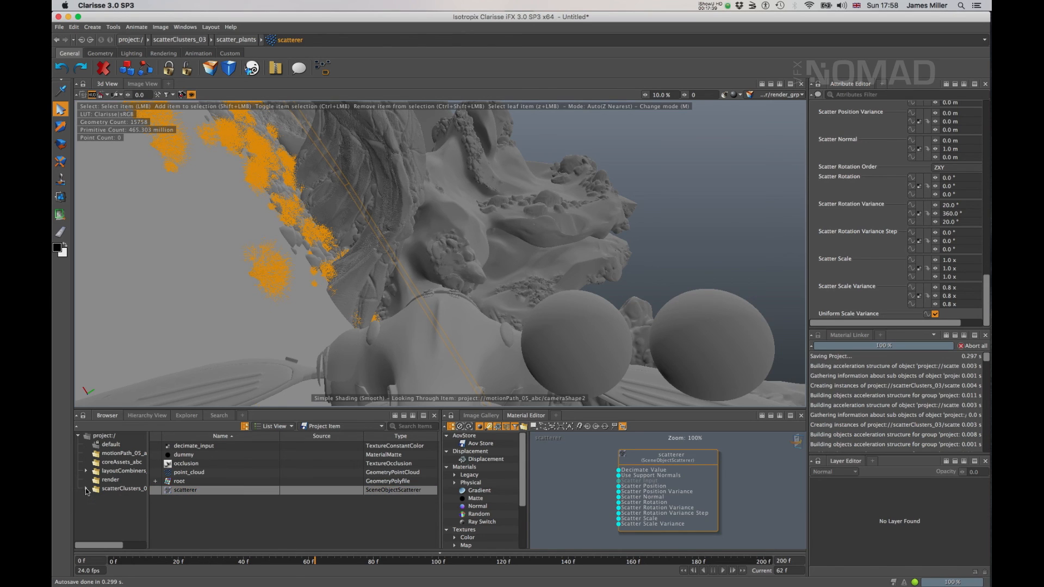
Save the project as Lesson2_part1 in the lessonBundle folder
left_click(59, 27)
mouse_move(99, 106)
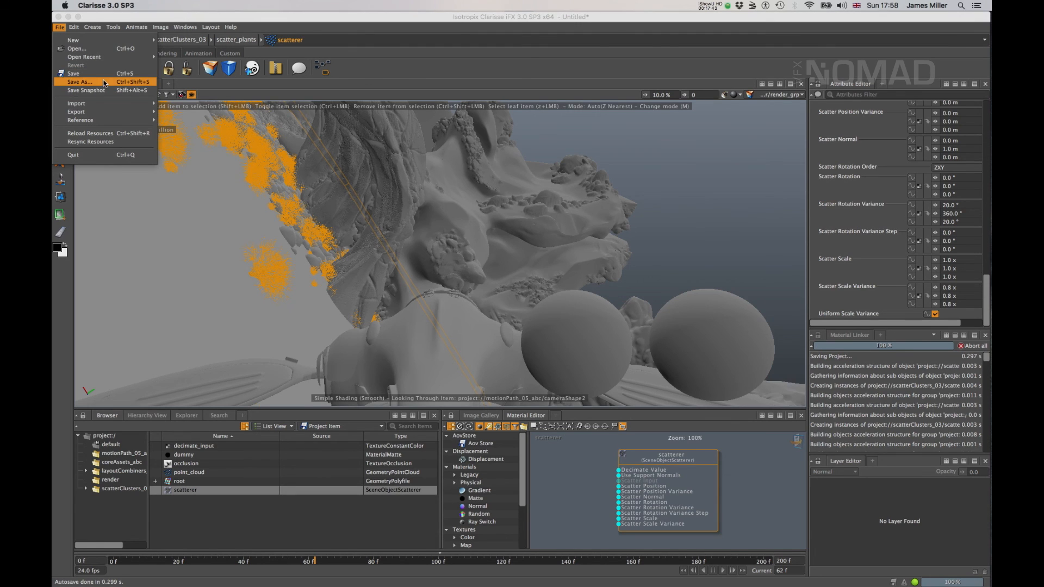
left_click(104, 82)
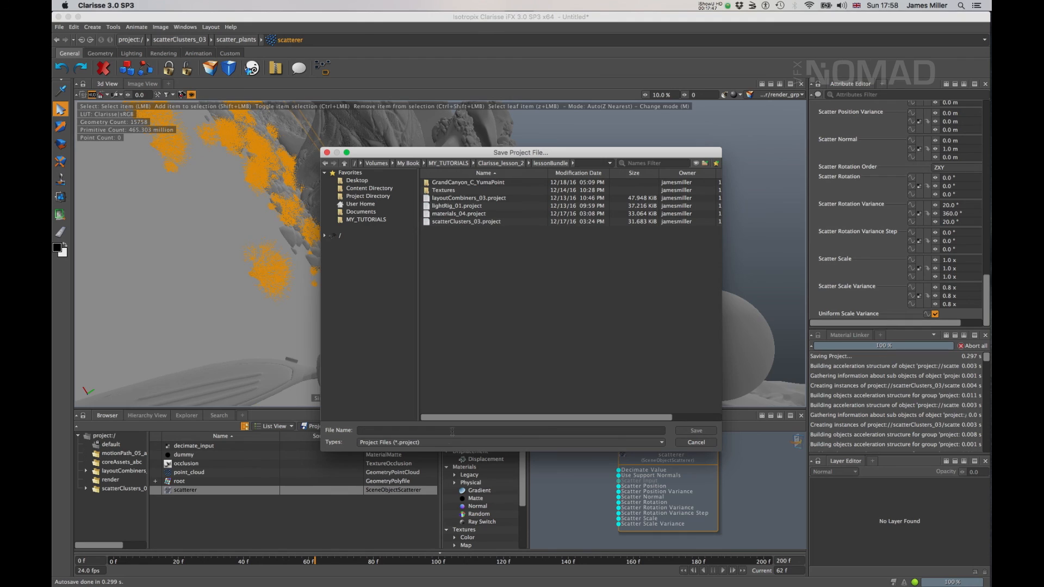
left_click(443, 429)
type("Lesson2_part1")
key("Return")
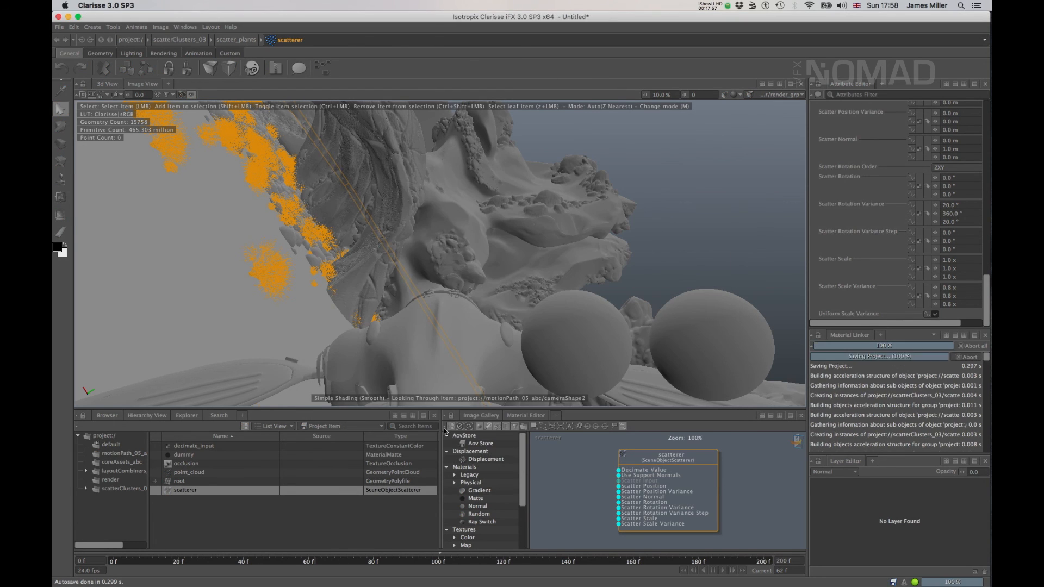